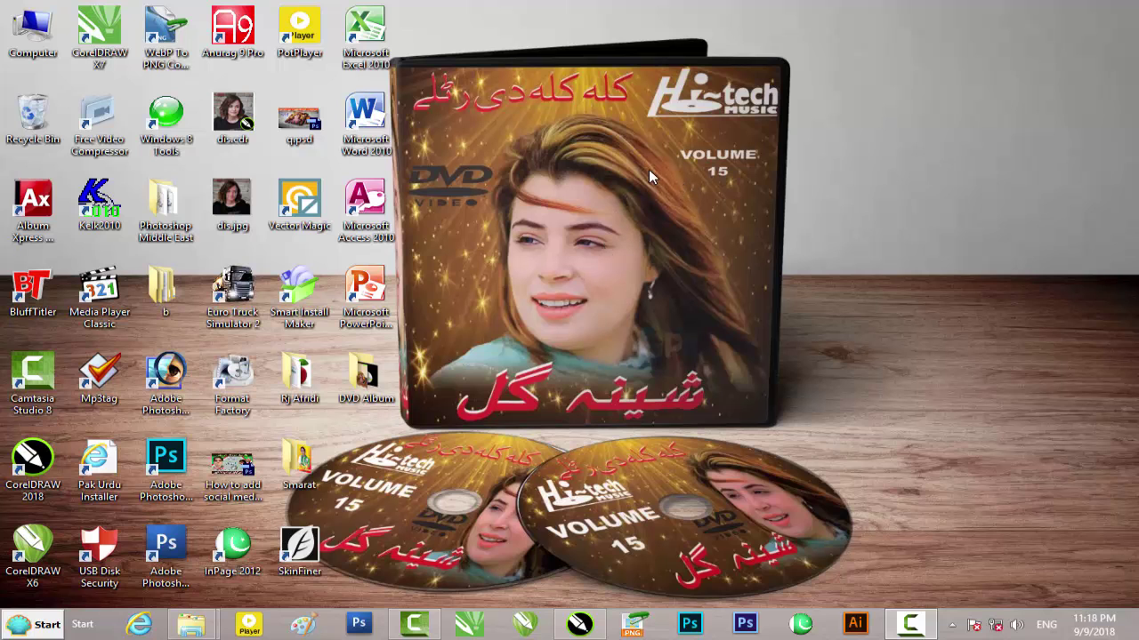
# Open the DVD Album folder on the desktop, then its subfolder 3
pyautogui.doubleClick(378, 372)
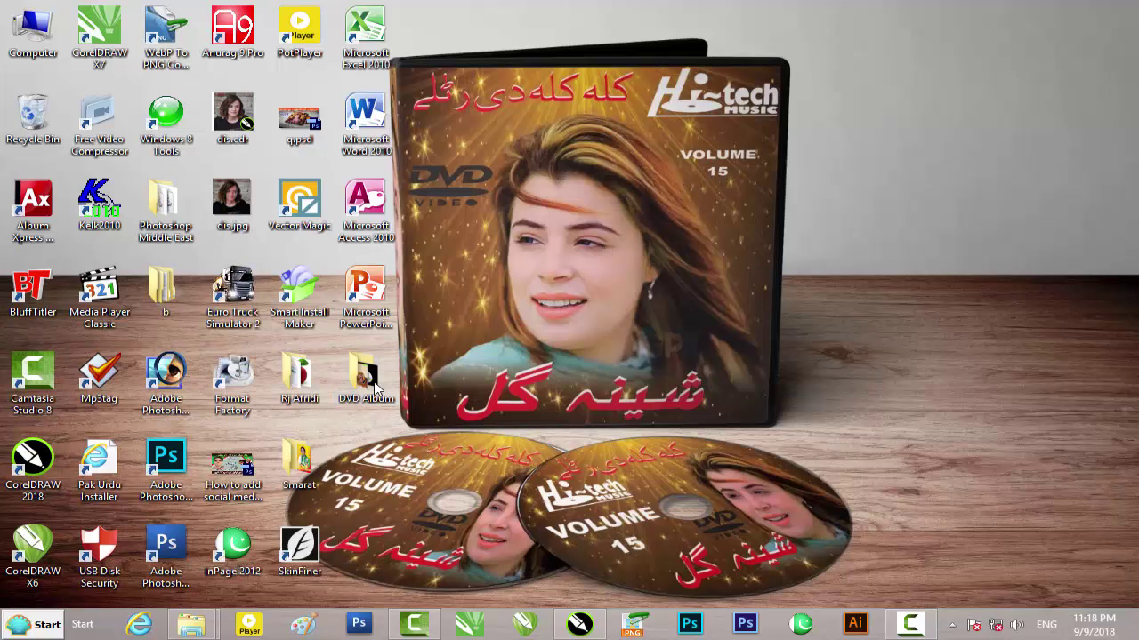
pyautogui.doubleClick(206, 129)
pyautogui.click(463, 143)
pyautogui.doubleClick(462, 142)
pyautogui.scroll(3, 612, 274)
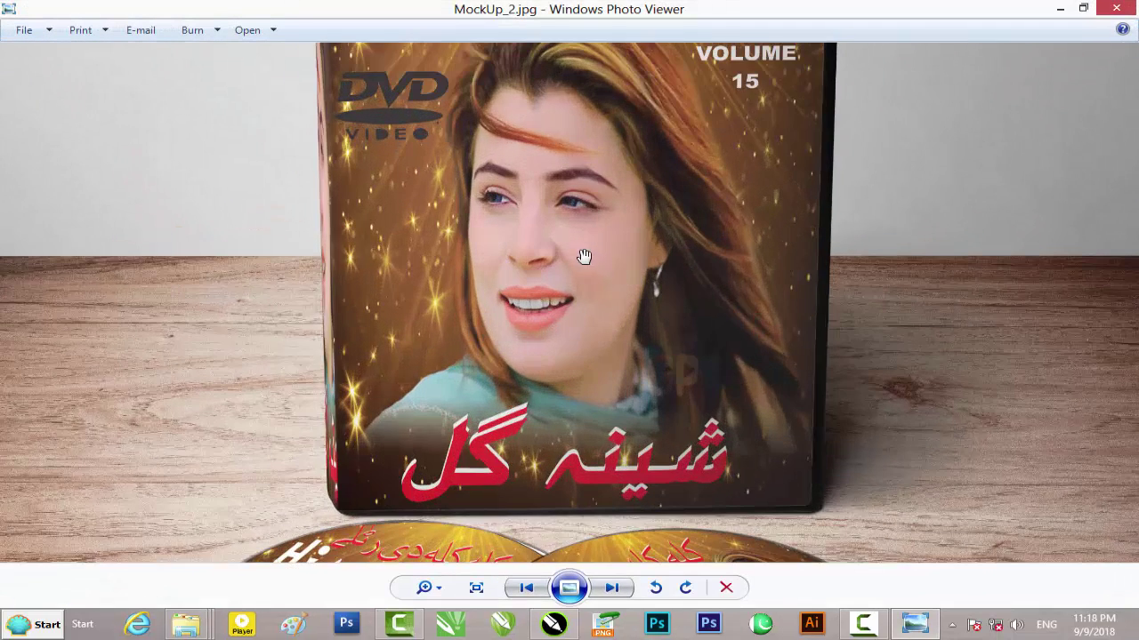
pyautogui.scroll(-1, 580, 256)
pyautogui.scroll(-1, 578, 255)
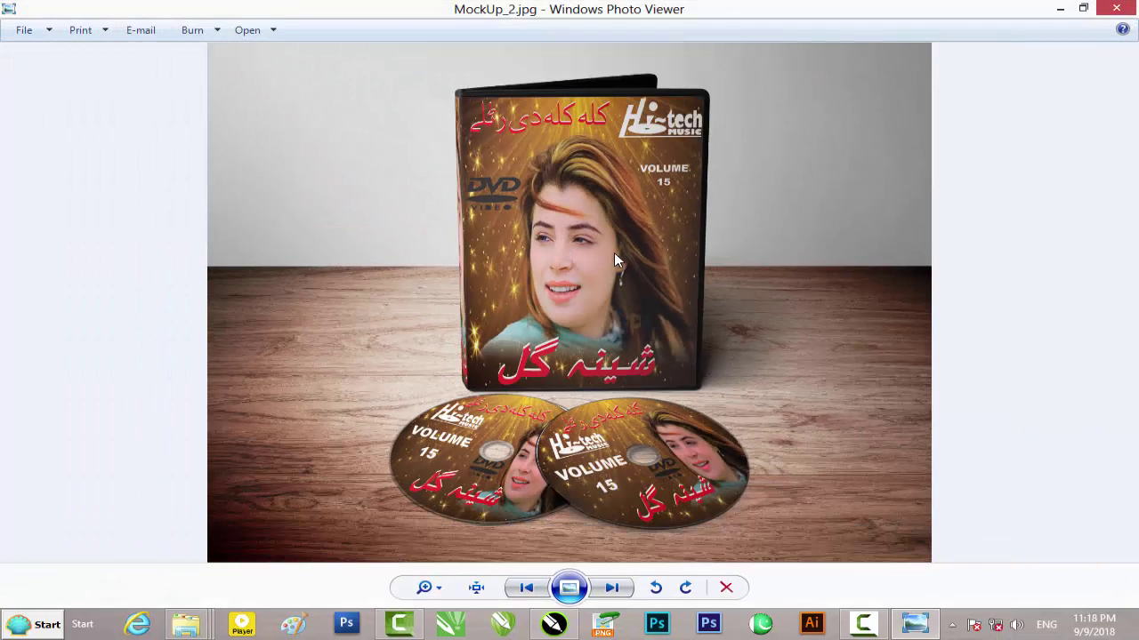
pyautogui.scroll(1, 613, 253)
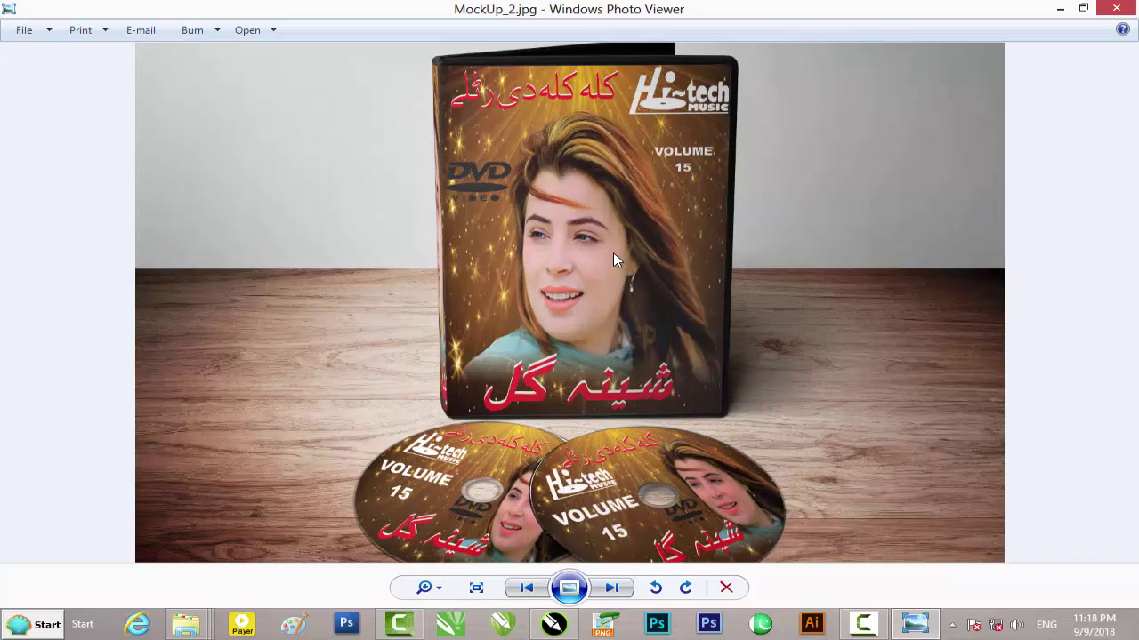
pyautogui.scroll(1, 613, 253)
pyautogui.scroll(-1, 613, 254)
pyautogui.scroll(-1, 613, 254)
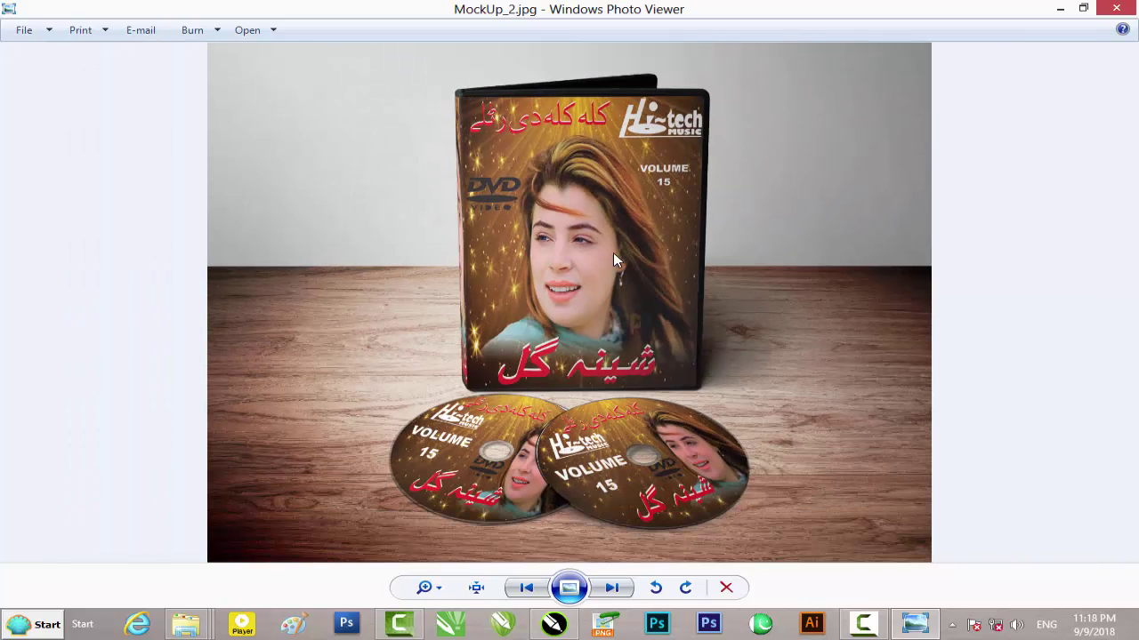
pyautogui.scroll(1, 613, 253)
pyautogui.scroll(-1, 613, 252)
pyautogui.click(1115, 10)
# Reposition the empty rectangle and PowerClip the golden sparkle background inside it
pyautogui.click(583, 627)
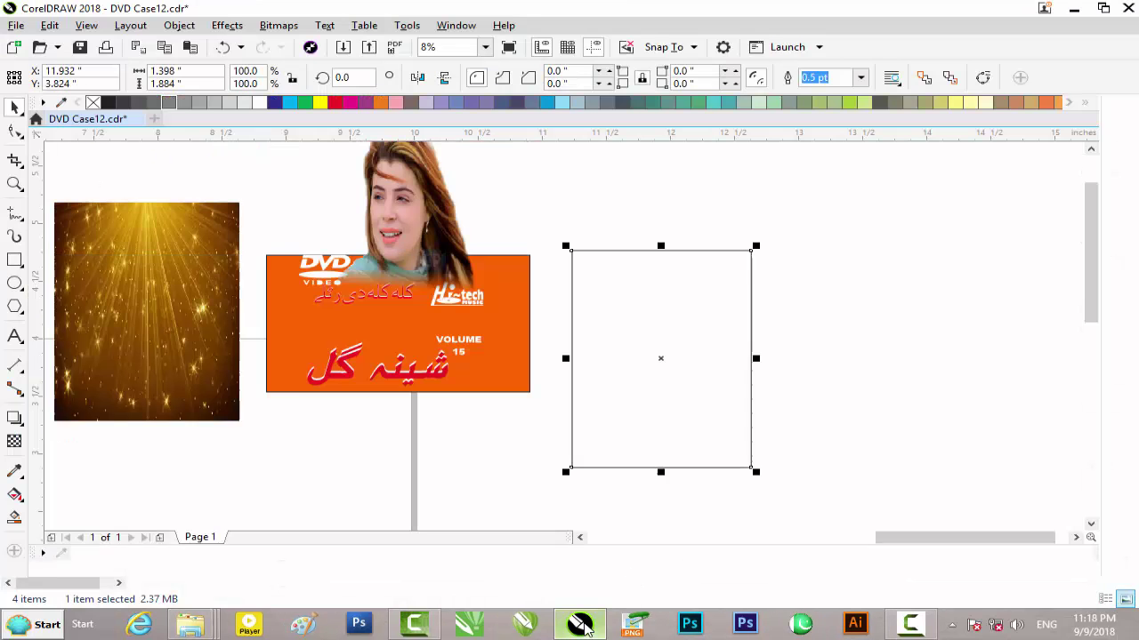
pyautogui.moveTo(658, 326); pyautogui.dragTo(662, 302)
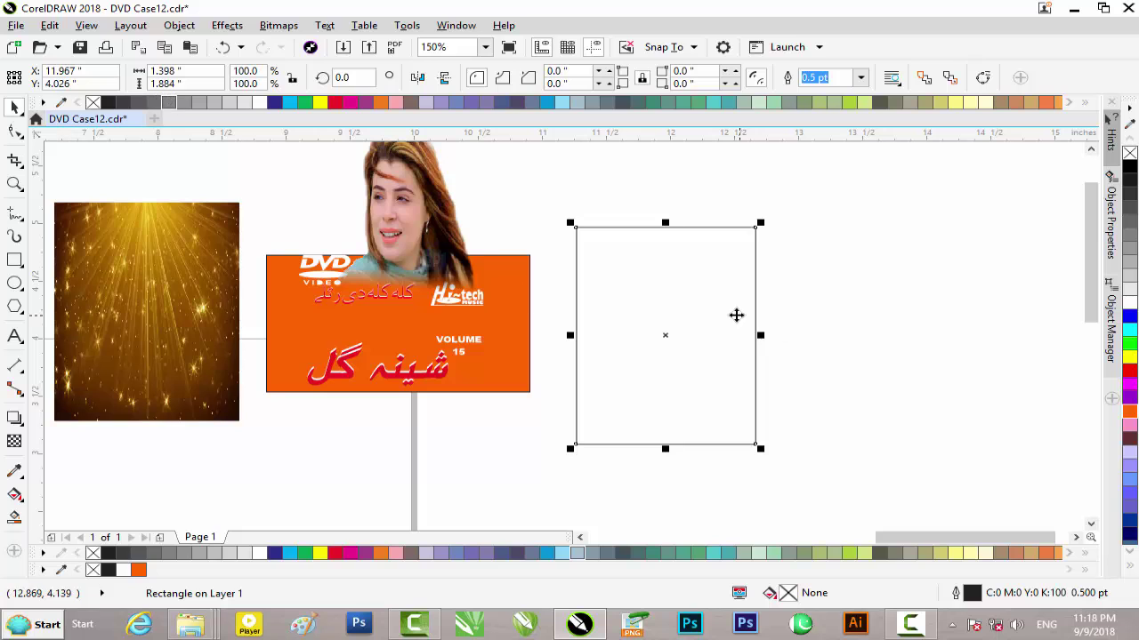
pyautogui.moveTo(707, 303); pyautogui.dragTo(744, 304)
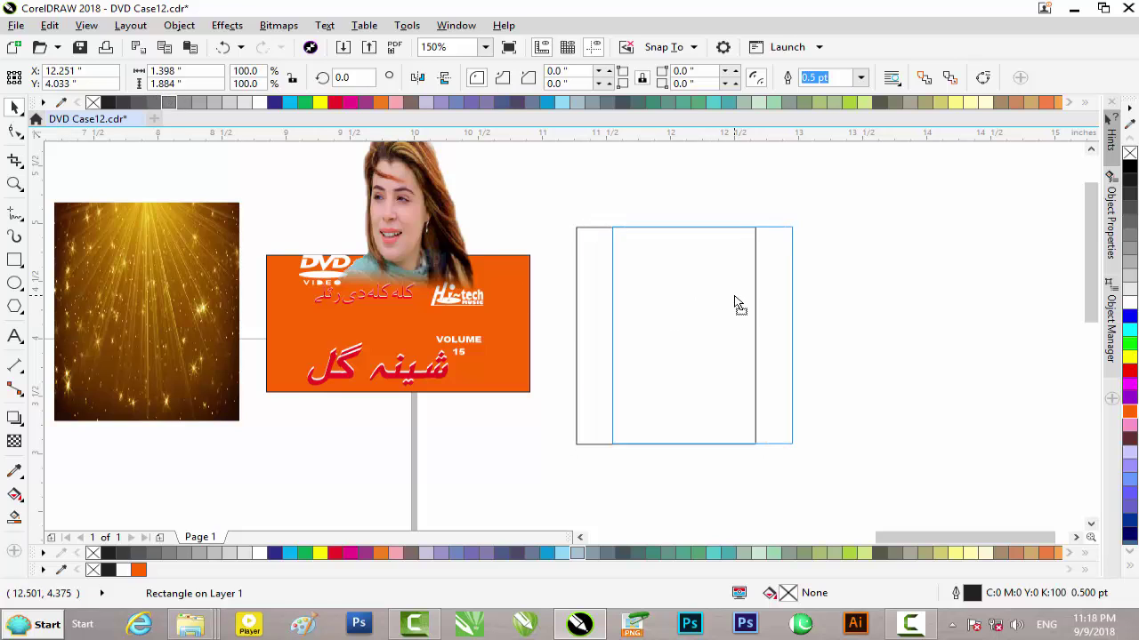
pyautogui.click(145, 308)
pyautogui.moveTo(147, 294)
pyautogui.mouseDown()
pyautogui.moveTo(921, 330)
pyautogui.moveTo(912, 318)
pyautogui.mouseUp()
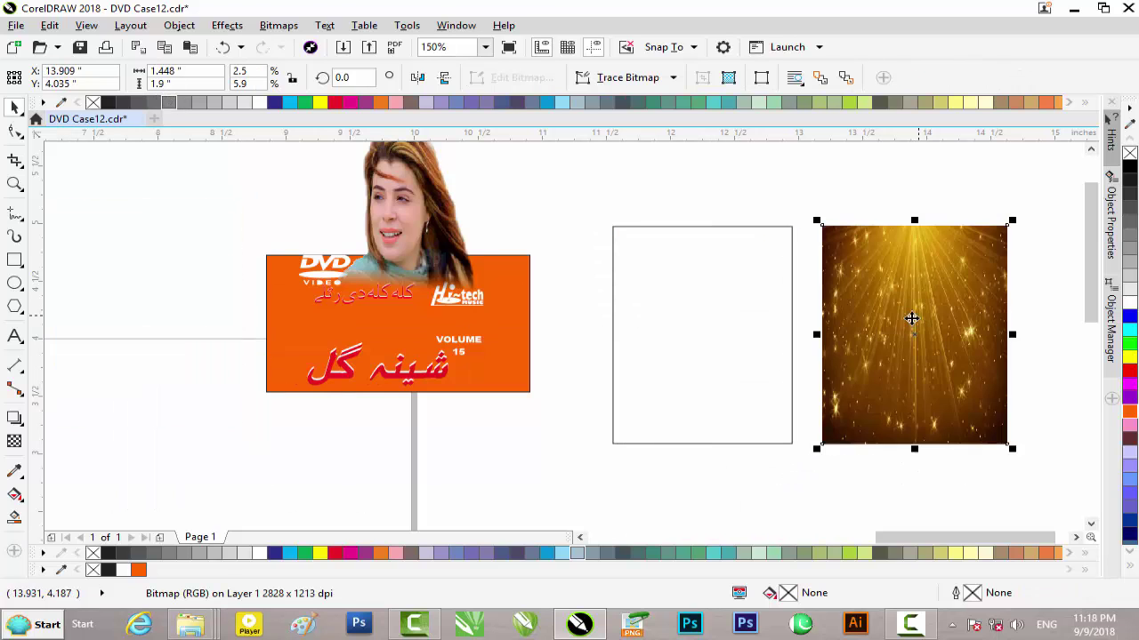
pyautogui.rightClick(900, 319)
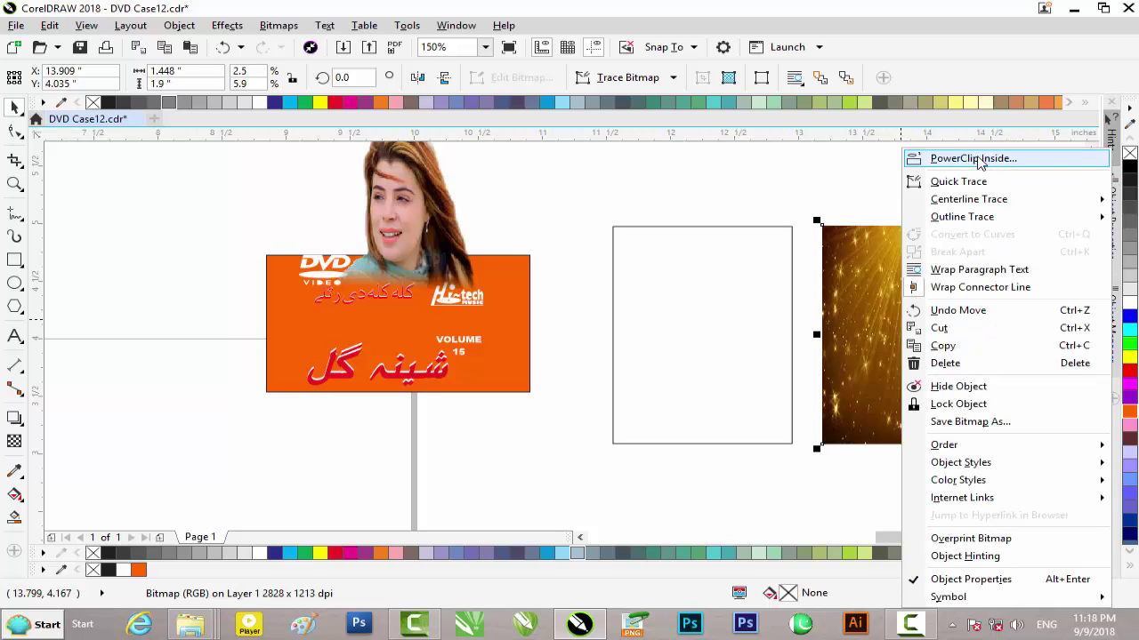
pyautogui.click(934, 157)
pyautogui.click(672, 308)
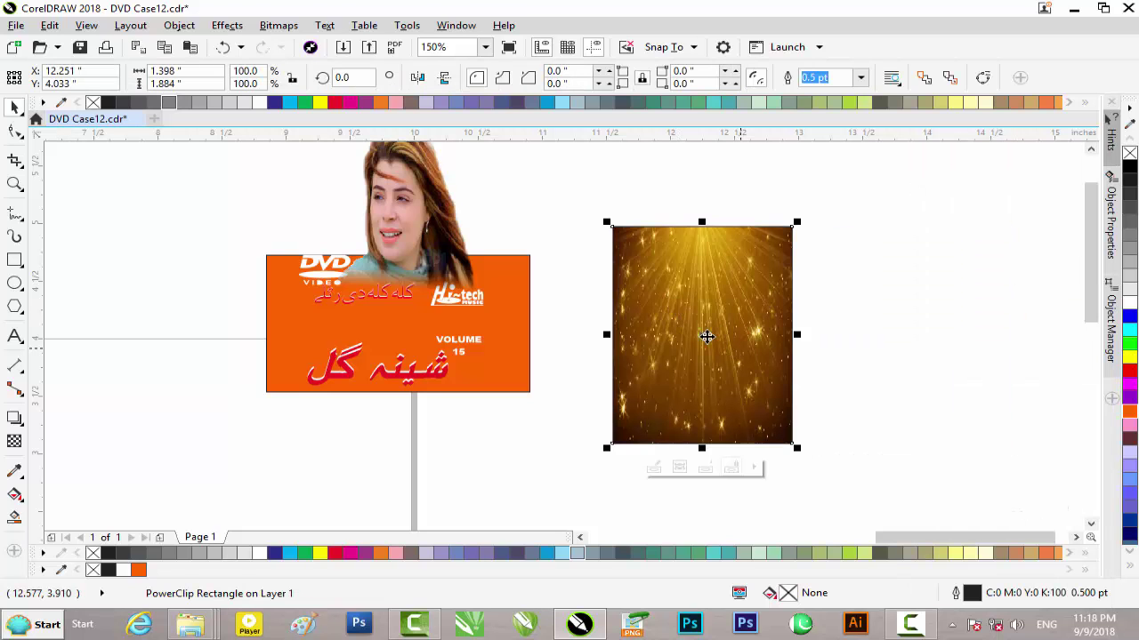
# PowerClip the woman's portrait into the golden rectangle, keeping the DVD logo white
pyautogui.click(403, 207)
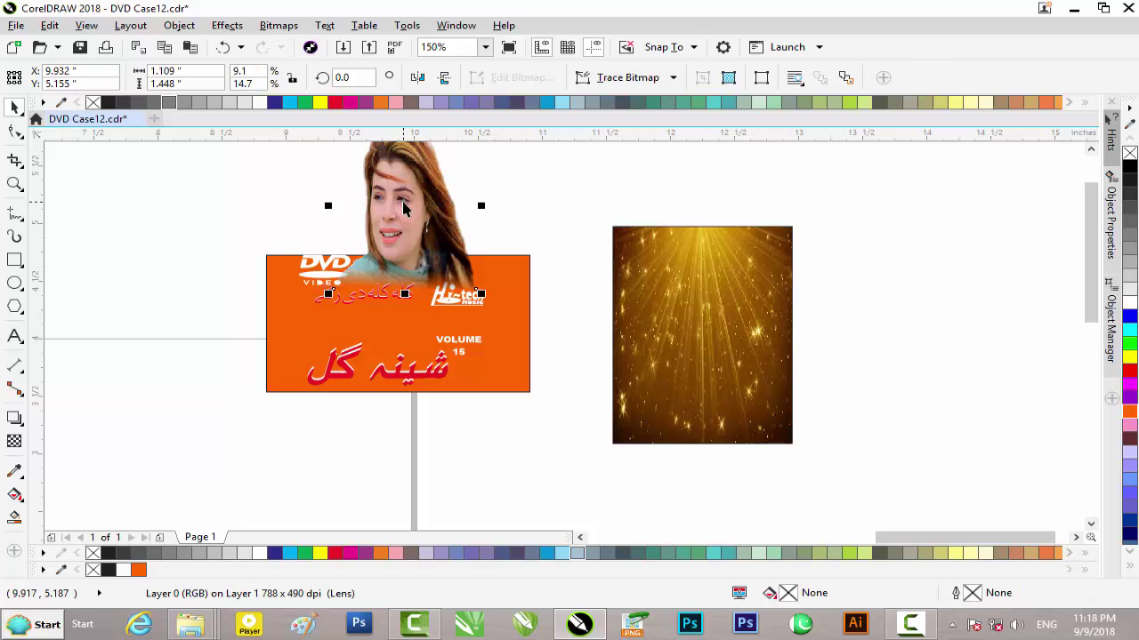
pyautogui.moveTo(406, 203); pyautogui.dragTo(921, 340)
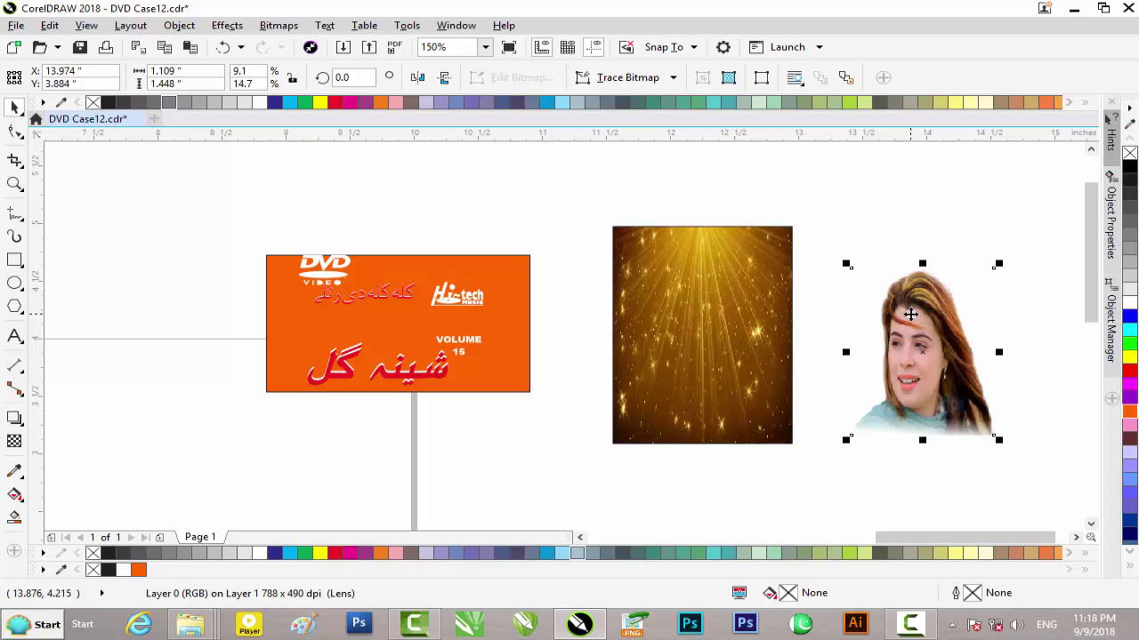
pyautogui.rightClick(911, 313)
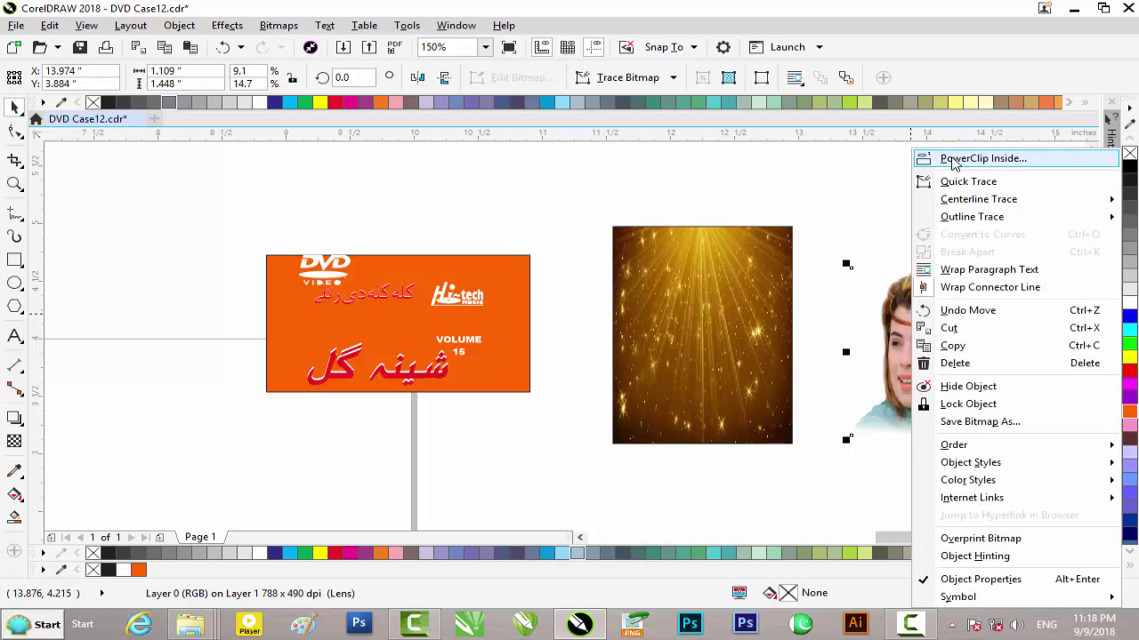
pyautogui.click(982, 158)
pyautogui.click(676, 361)
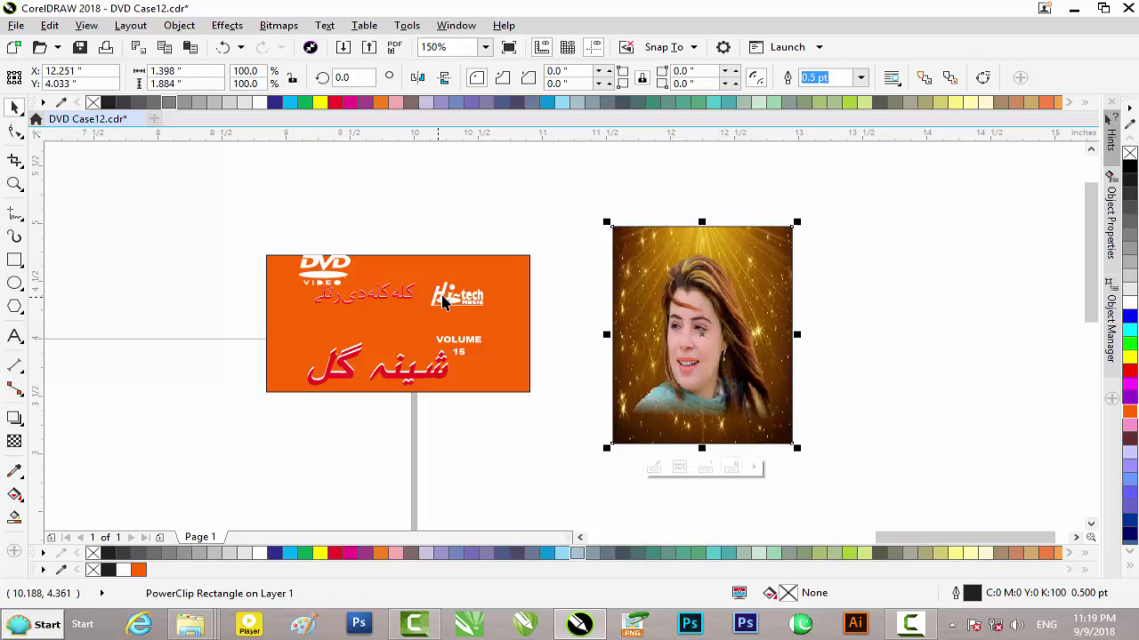
pyautogui.moveTo(398, 231); pyautogui.dragTo(296, 297)
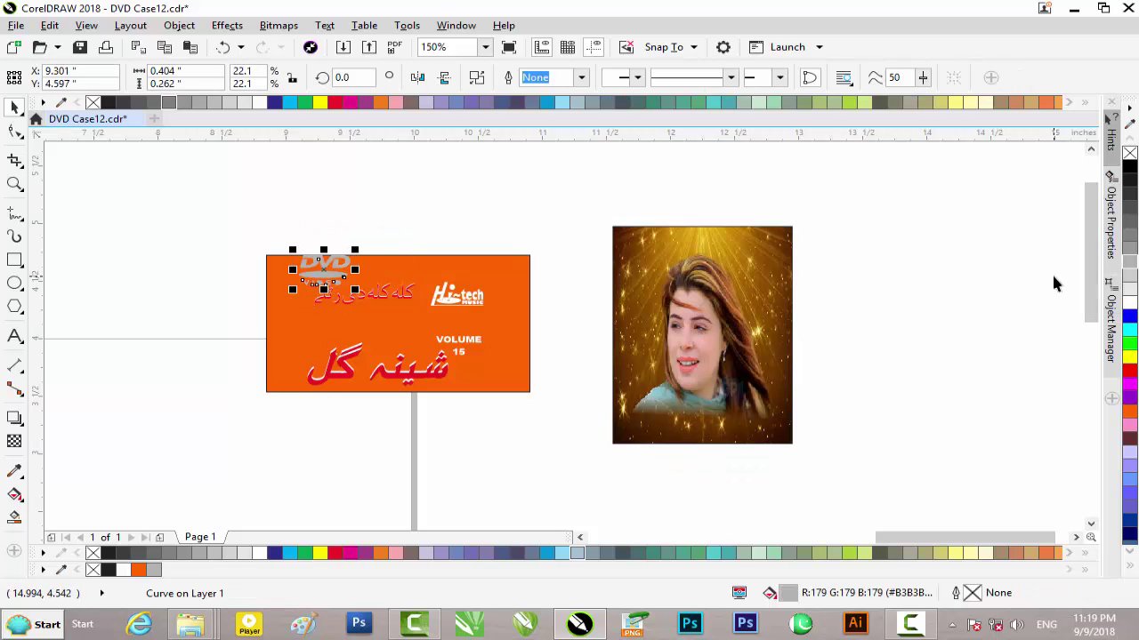
pyautogui.hotkey('ctrl', 'z')
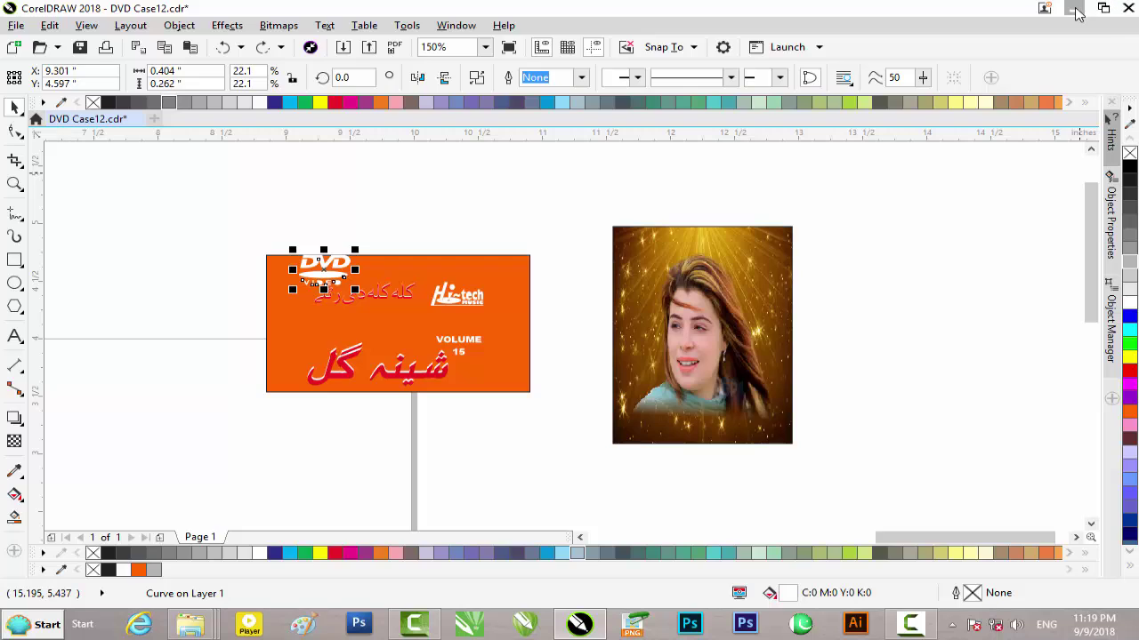
# Open the DVD Case folder in Explorer and drag the cover JPG into CorelDRAW
pyautogui.click(1075, 9)
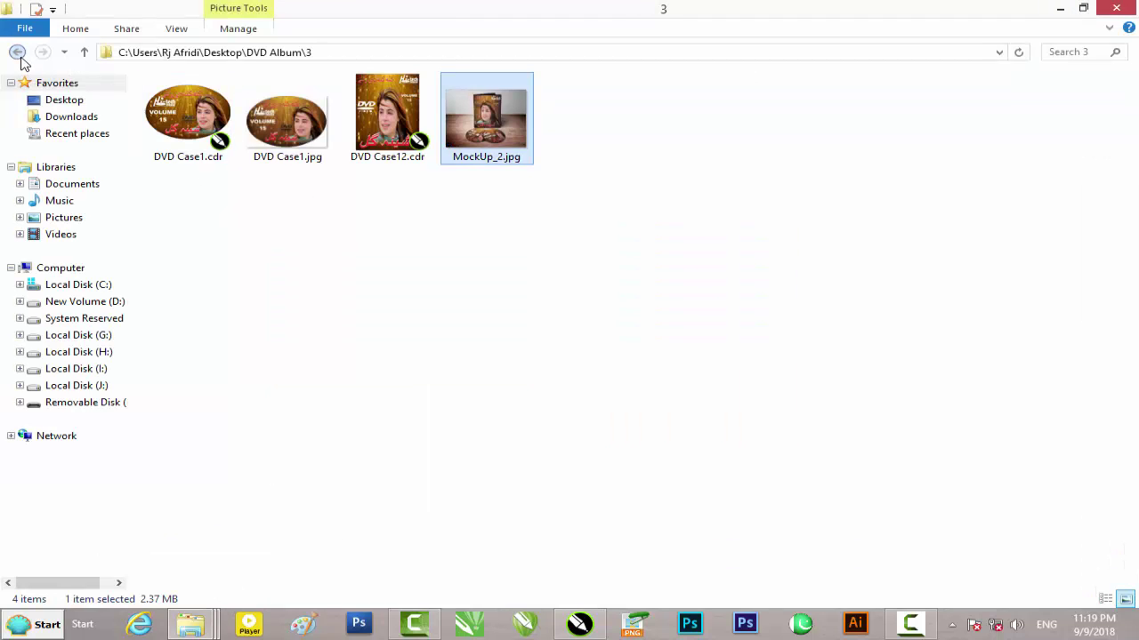
pyautogui.click(17, 51)
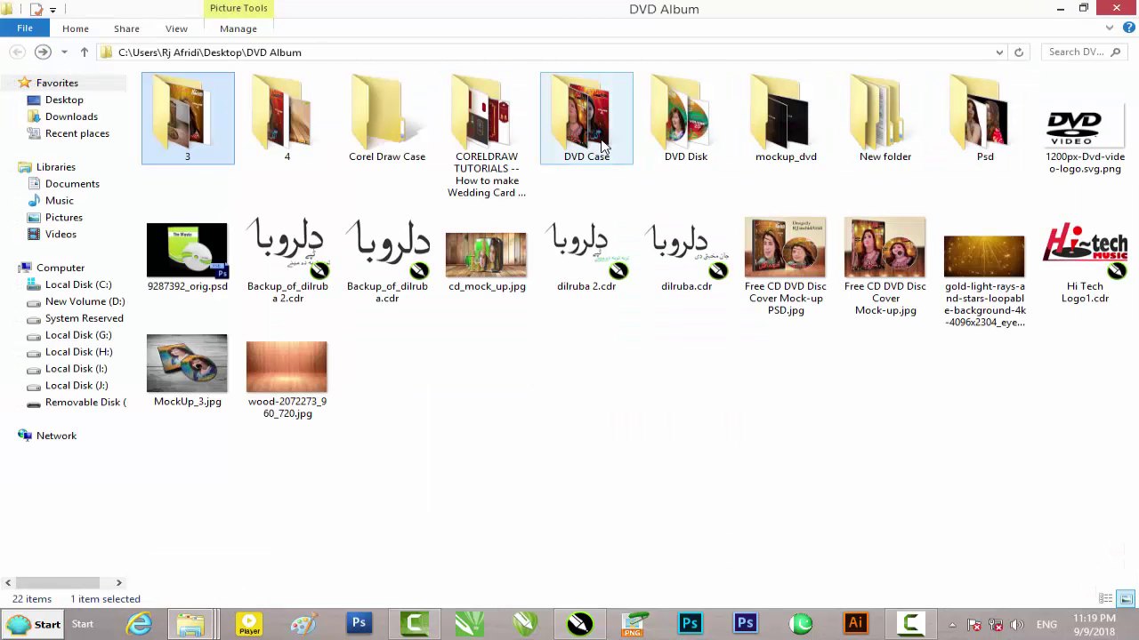
pyautogui.doubleClick(599, 147)
pyautogui.moveTo(480, 120)
pyautogui.mouseDown()
pyautogui.moveTo(584, 633)
pyautogui.moveTo(969, 378)
pyautogui.mouseUp()
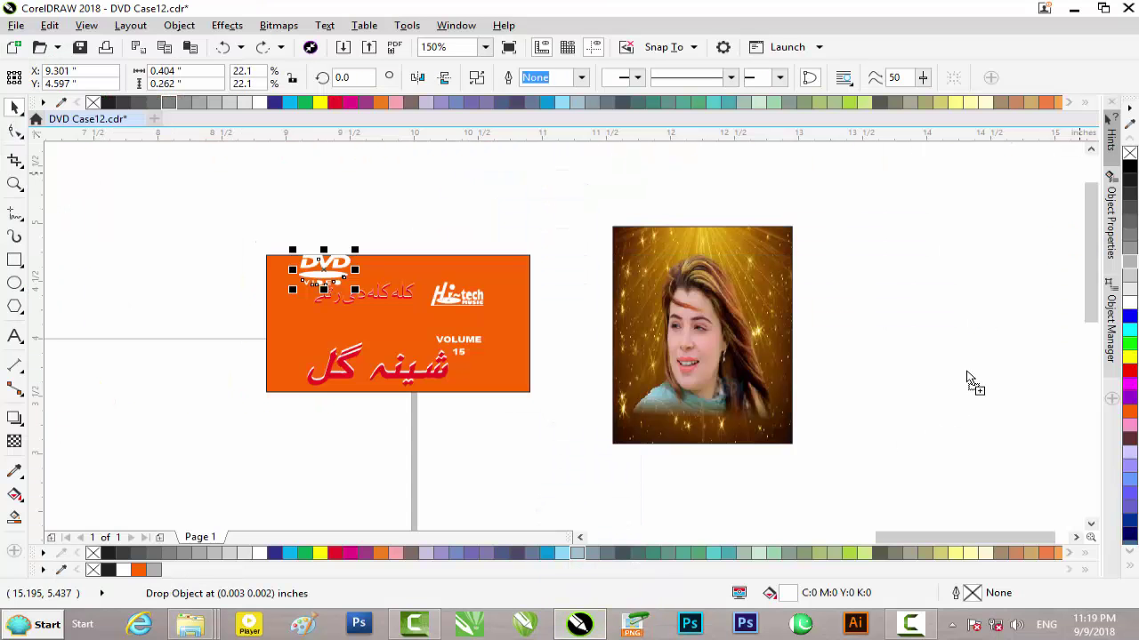
# Shrink the imported reference cover image and position it beside the page
pyautogui.scroll(-2, 949, 338)
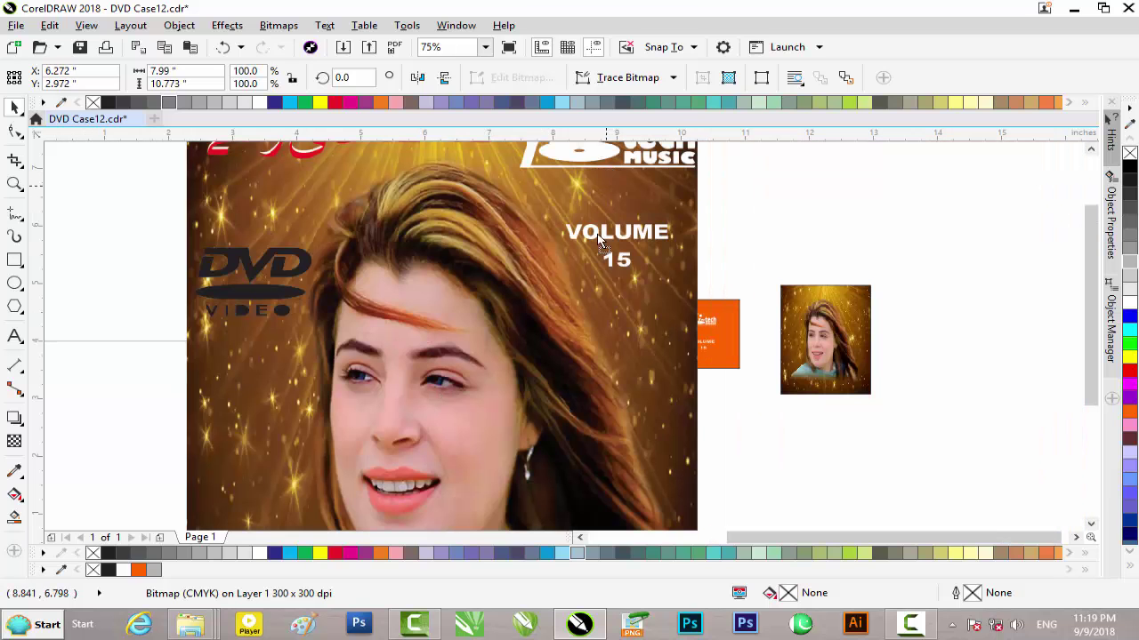
pyautogui.moveTo(686, 165)
pyautogui.mouseDown()
pyautogui.moveTo(472, 424)
pyautogui.moveTo(965, 292)
pyautogui.moveTo(953, 294)
pyautogui.mouseUp()
pyautogui.moveTo(1087, 331); pyautogui.dragTo(1083, 366)
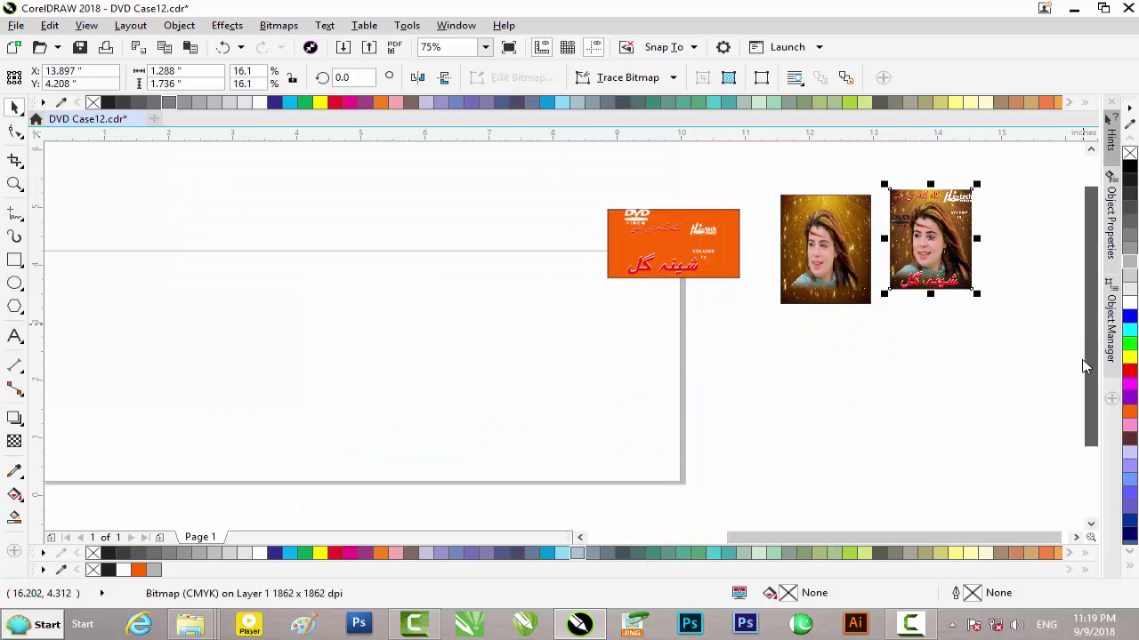
pyautogui.scroll(2, 998, 311)
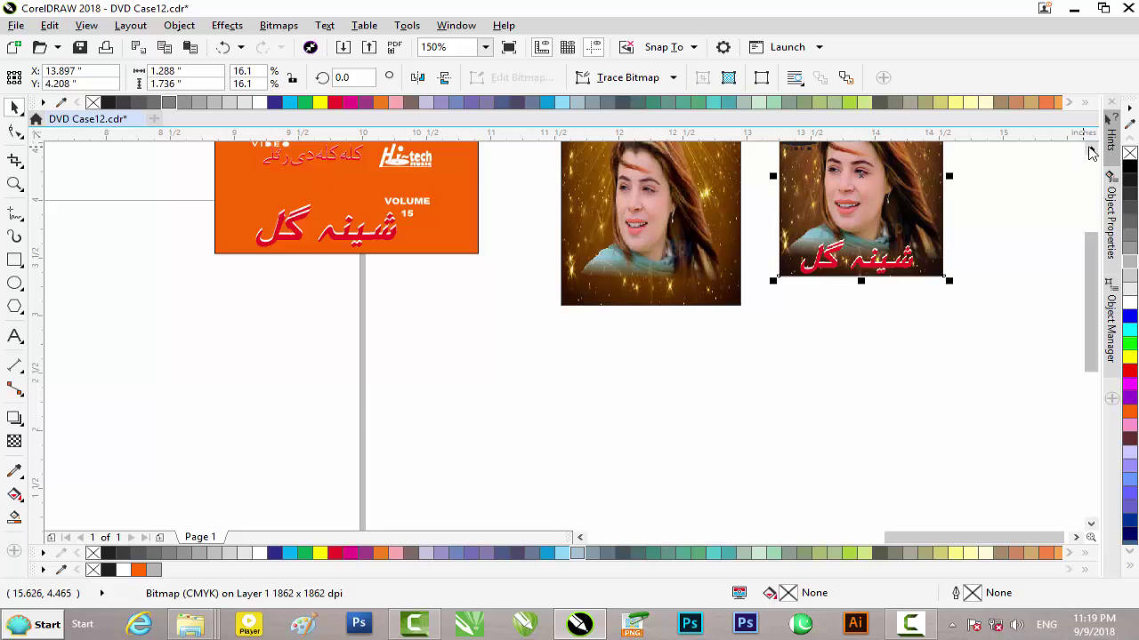
pyautogui.click(1091, 150)
# Select the DVD logo and nudge it into place on the cover
pyautogui.moveTo(201, 251)
pyautogui.mouseDown()
pyautogui.moveTo(303, 312)
pyautogui.moveTo(596, 318)
pyautogui.moveTo(632, 292)
pyautogui.mouseUp()
pyautogui.scroll(1, 603, 317)
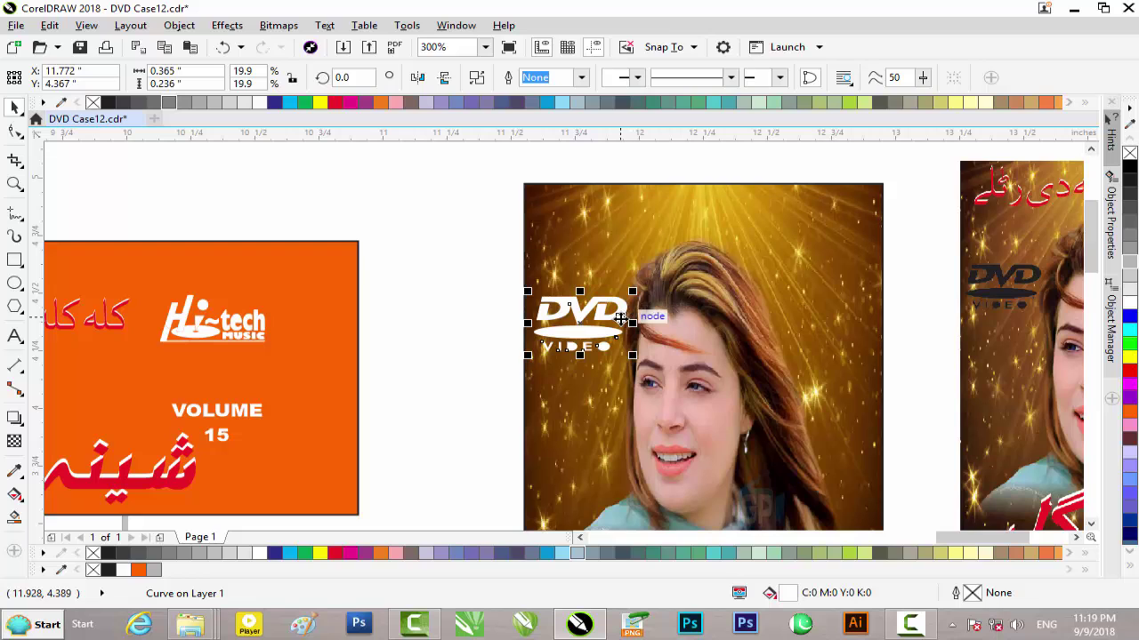
pyautogui.press('Left')
pyautogui.press('Left')
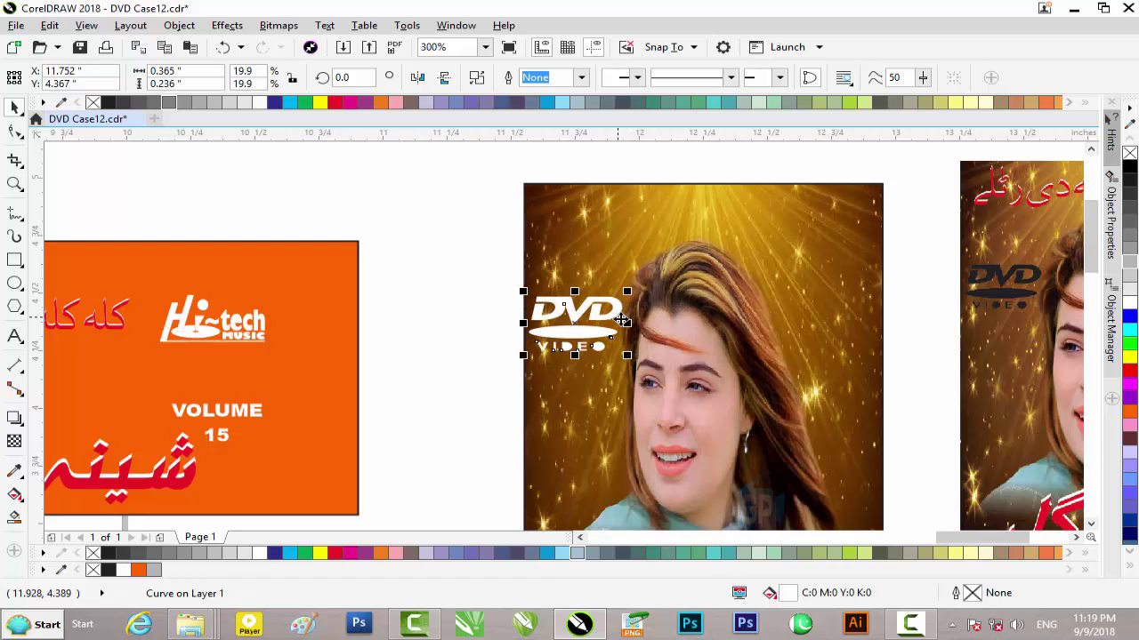
pyautogui.scroll(-2, 623, 321)
pyautogui.press('Right')
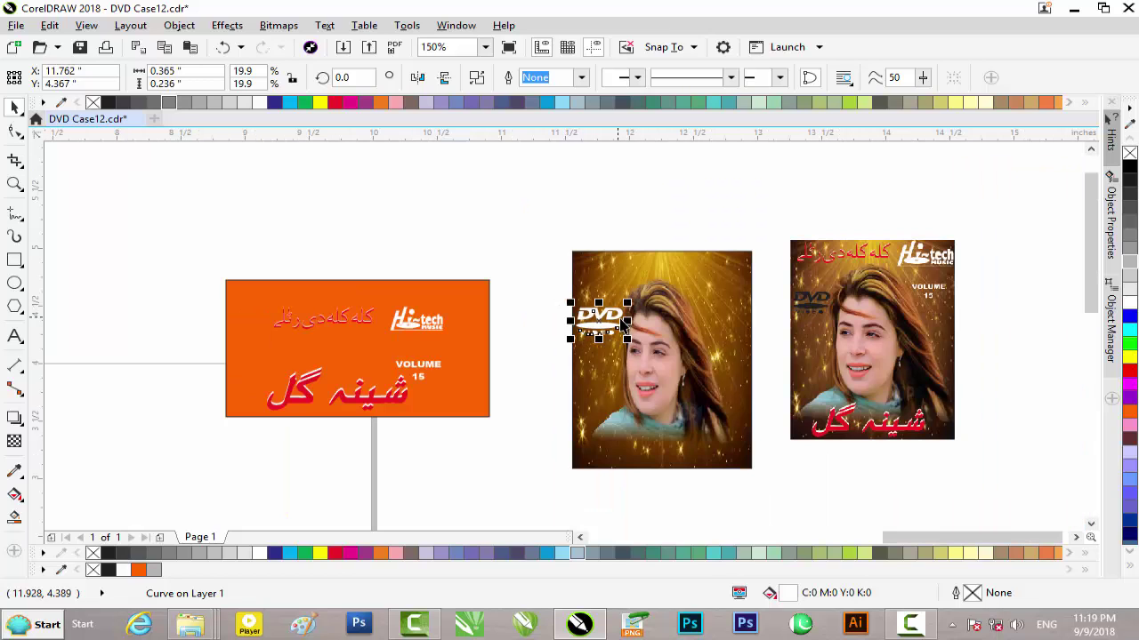
# Nudge the portrait down inside its PowerClip frame, then finish editing and deselect
pyautogui.click(687, 383)
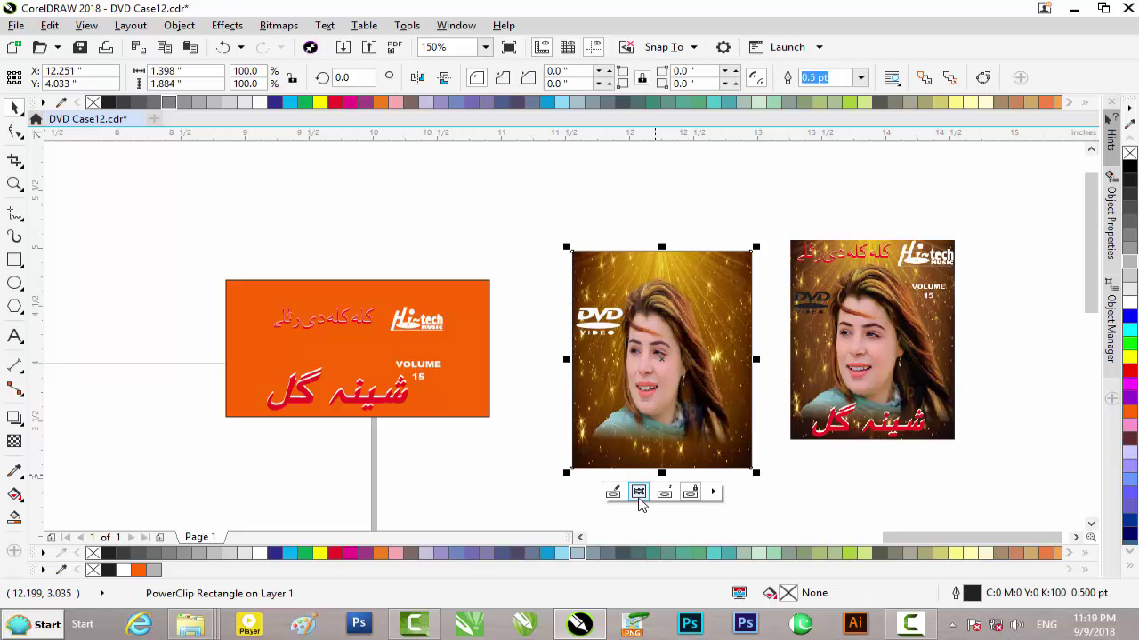
pyautogui.keyDown('ctrl'); pyautogui.click(673, 405); pyautogui.keyUp('ctrl')
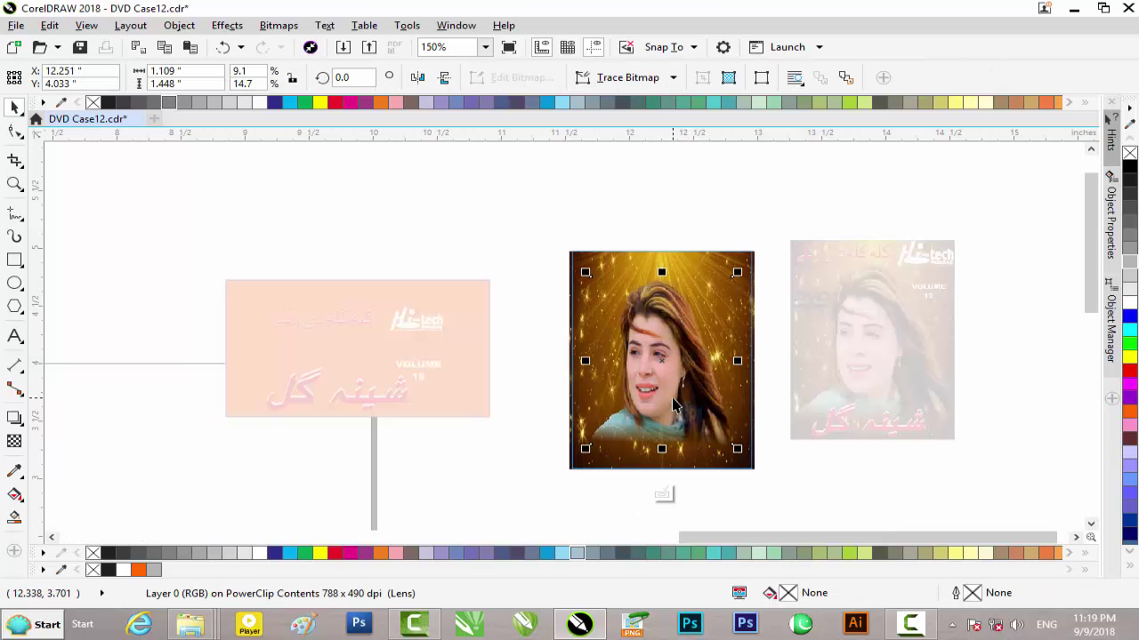
pyautogui.press('Down')
pyautogui.press('Down')
pyautogui.press('Down')
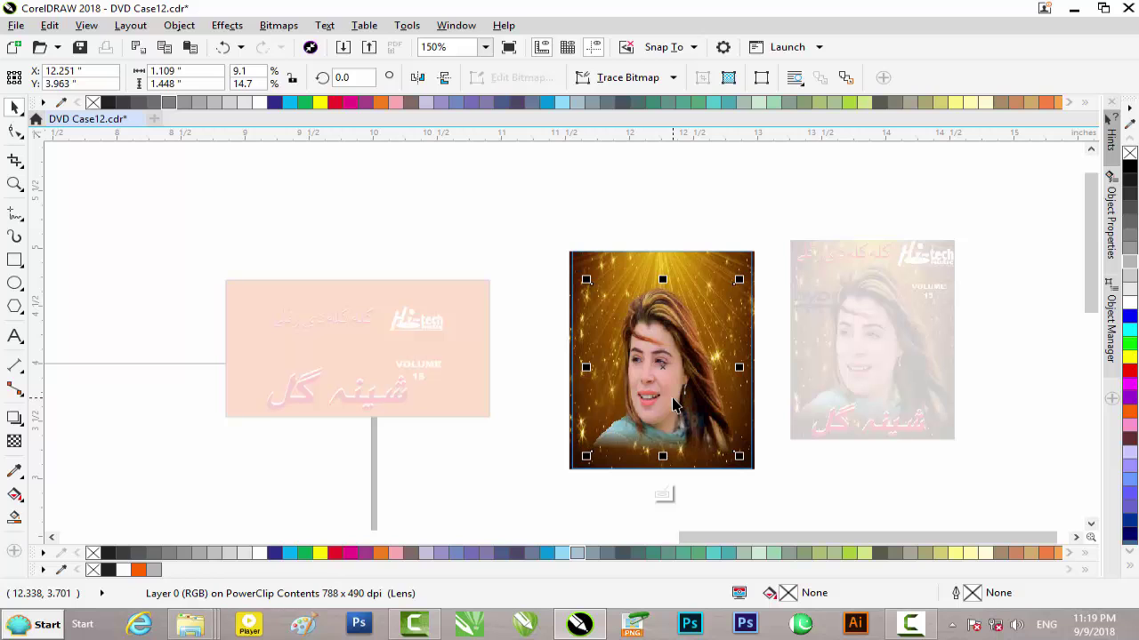
pyautogui.click(664, 493)
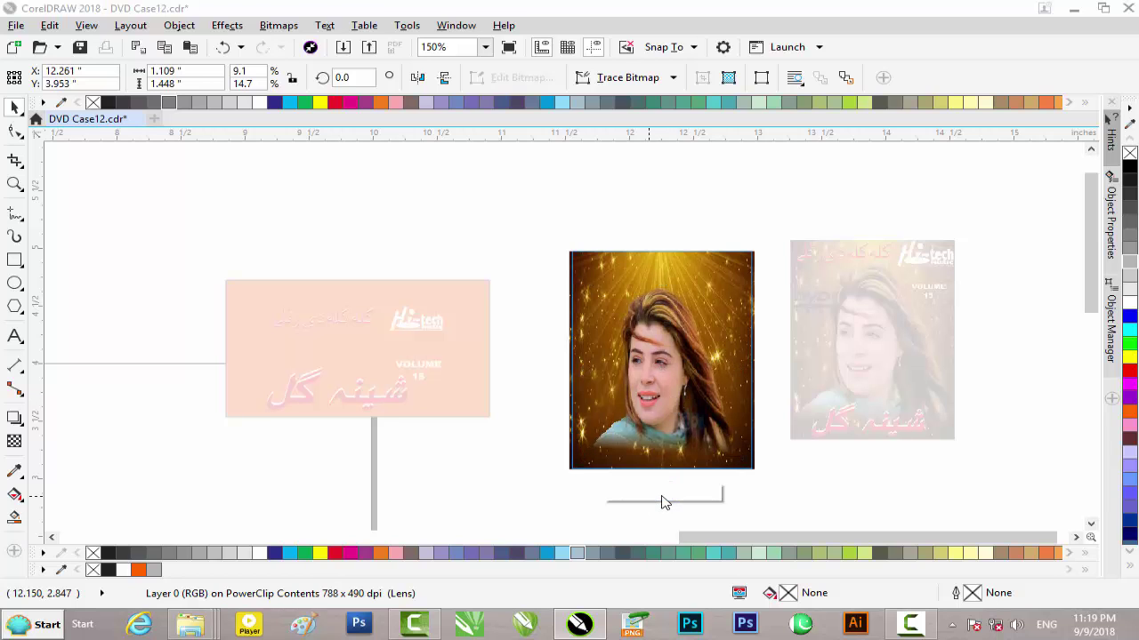
pyautogui.click(504, 434)
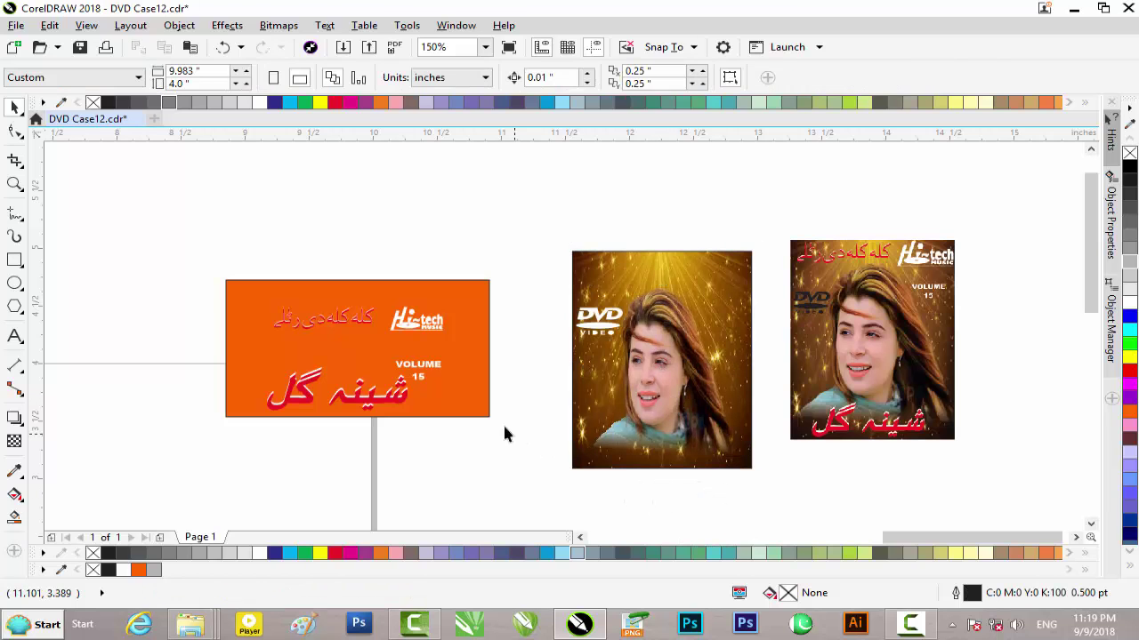
# Move the Hi-tech logo onto the middle cover photo and enlarge it slightly
pyautogui.moveTo(495, 367)
pyautogui.mouseDown()
pyautogui.moveTo(495, 347)
pyautogui.moveTo(694, 302)
pyautogui.moveTo(728, 272)
pyautogui.mouseUp()
pyautogui.scroll(2, 738, 266)
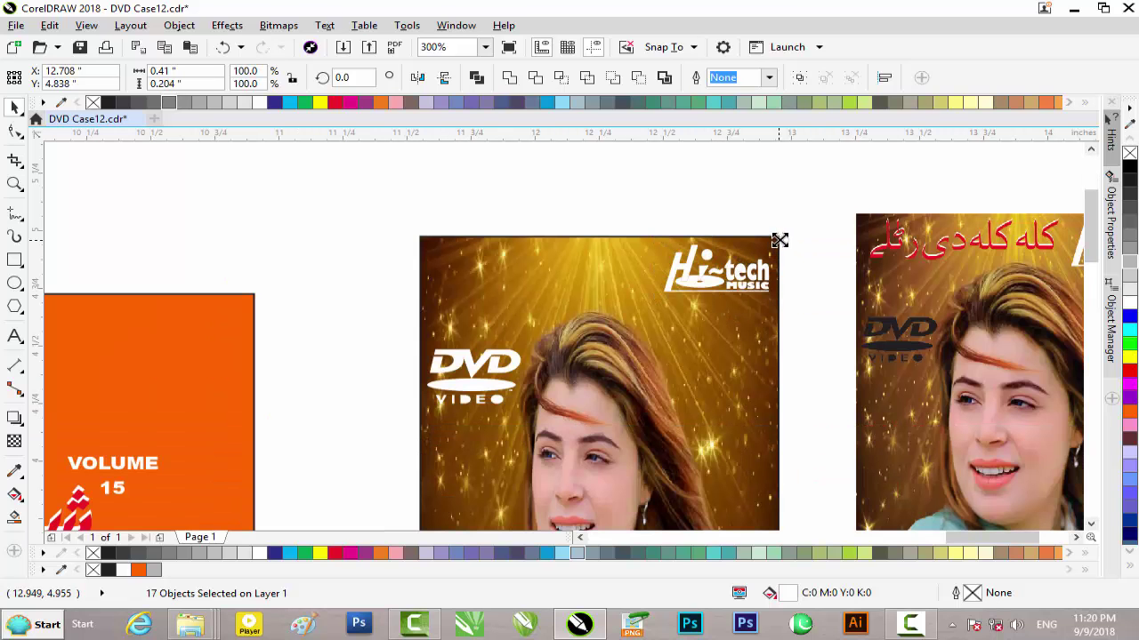
pyautogui.moveTo(776, 243)
pyautogui.mouseDown()
pyautogui.moveTo(783, 236)
pyautogui.moveTo(774, 261)
pyautogui.mouseUp()
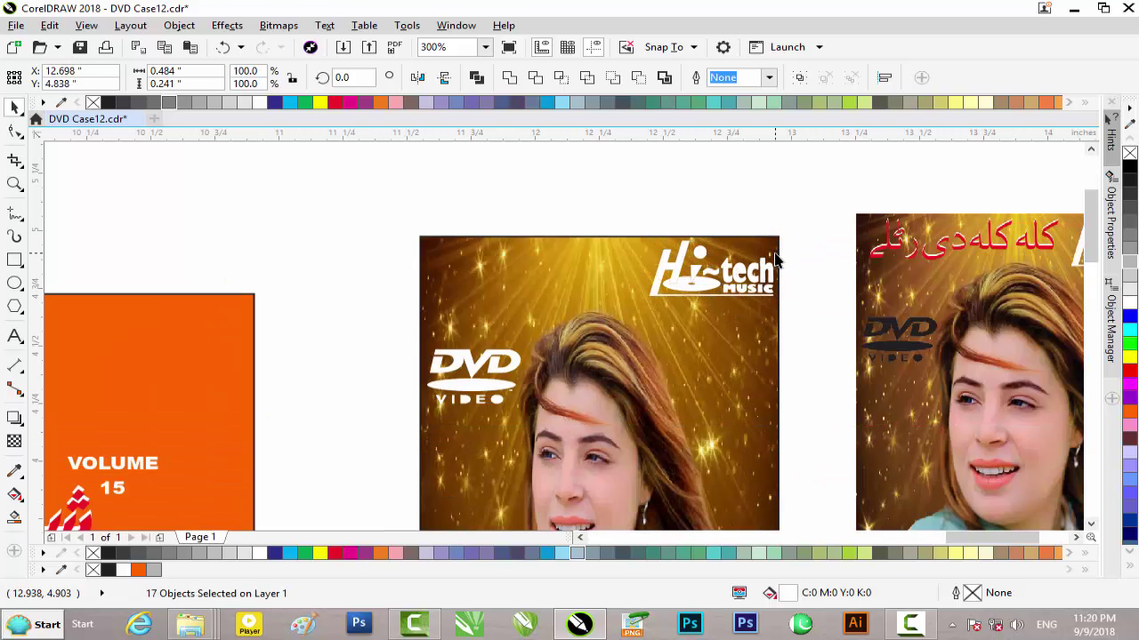
pyautogui.click(647, 201)
pyautogui.scroll(-2, 529, 247)
# Place the small Urdu title on the cover and nudge it up
pyautogui.moveTo(112, 267)
pyautogui.mouseDown()
pyautogui.moveTo(294, 331)
pyautogui.moveTo(552, 261)
pyautogui.mouseUp()
pyautogui.scroll(2, 551, 259)
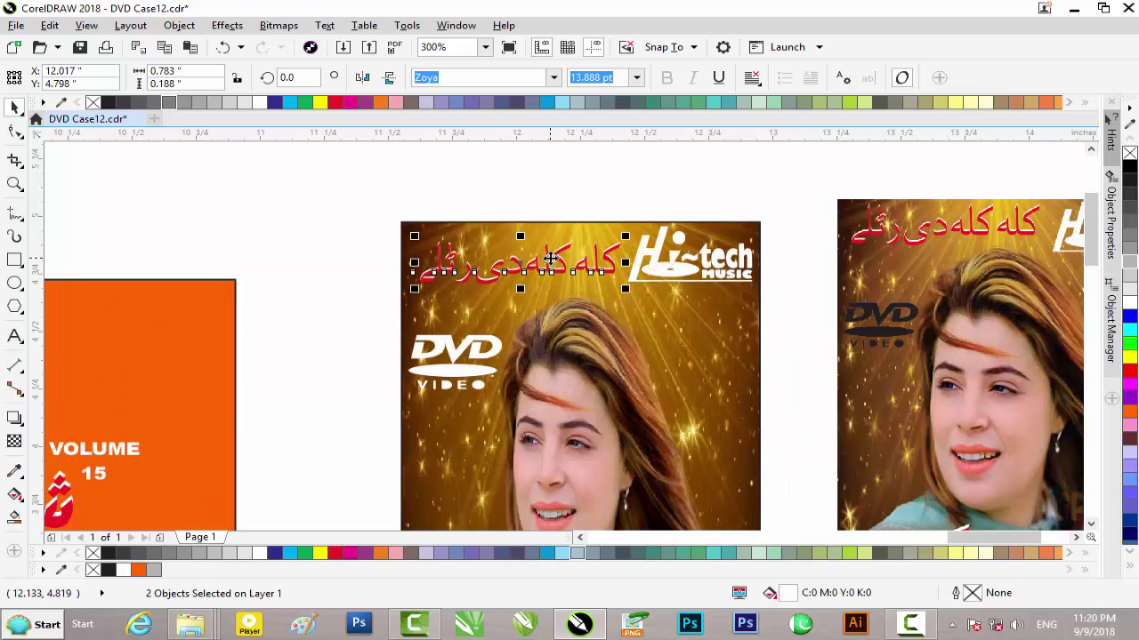
pyautogui.press('Up')
pyautogui.press('Up')
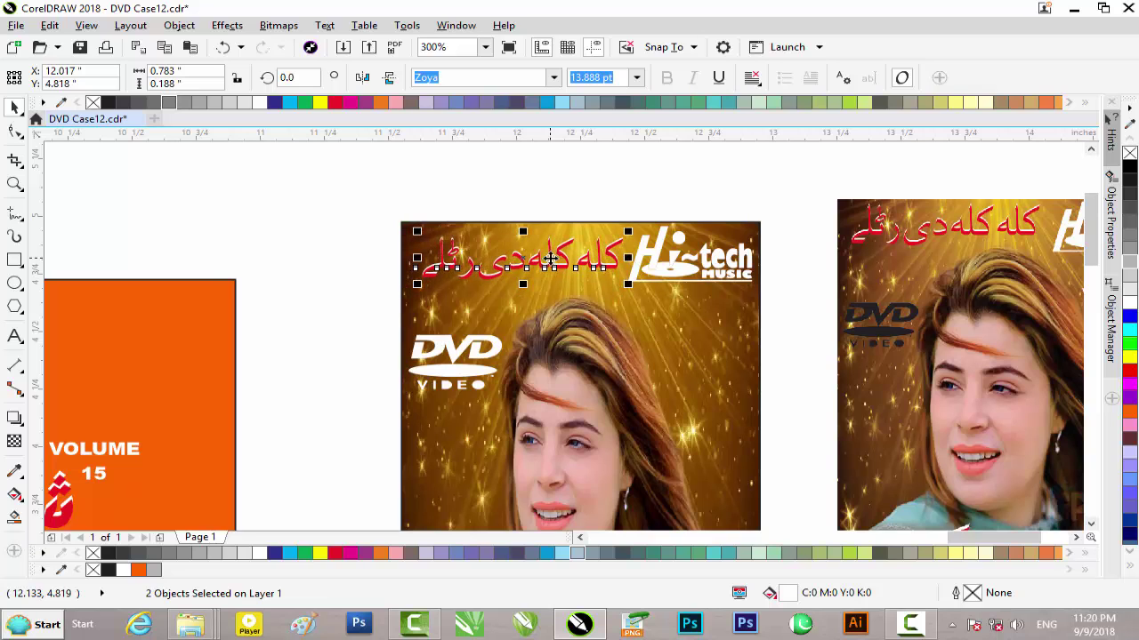
pyautogui.scroll(-2, 287, 297)
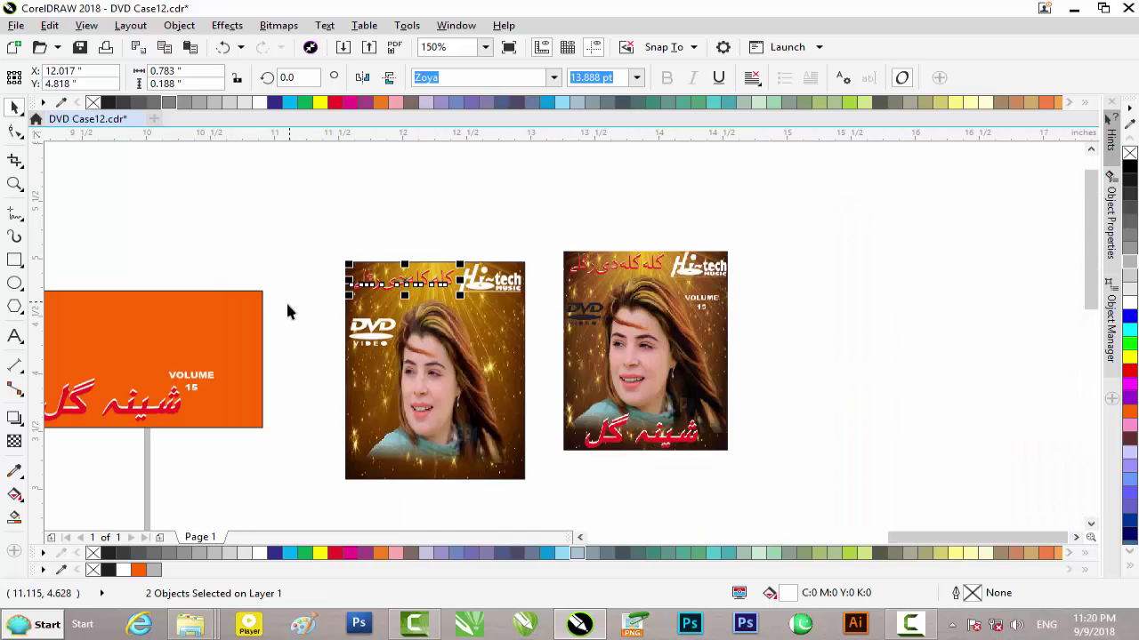
# Move the VOLUME 15 text onto the middle cover
pyautogui.click(190, 380)
pyautogui.moveTo(194, 378)
pyautogui.mouseDown()
pyautogui.moveTo(472, 347)
pyautogui.moveTo(495, 320)
pyautogui.mouseUp()
pyautogui.scroll(1, 498, 318)
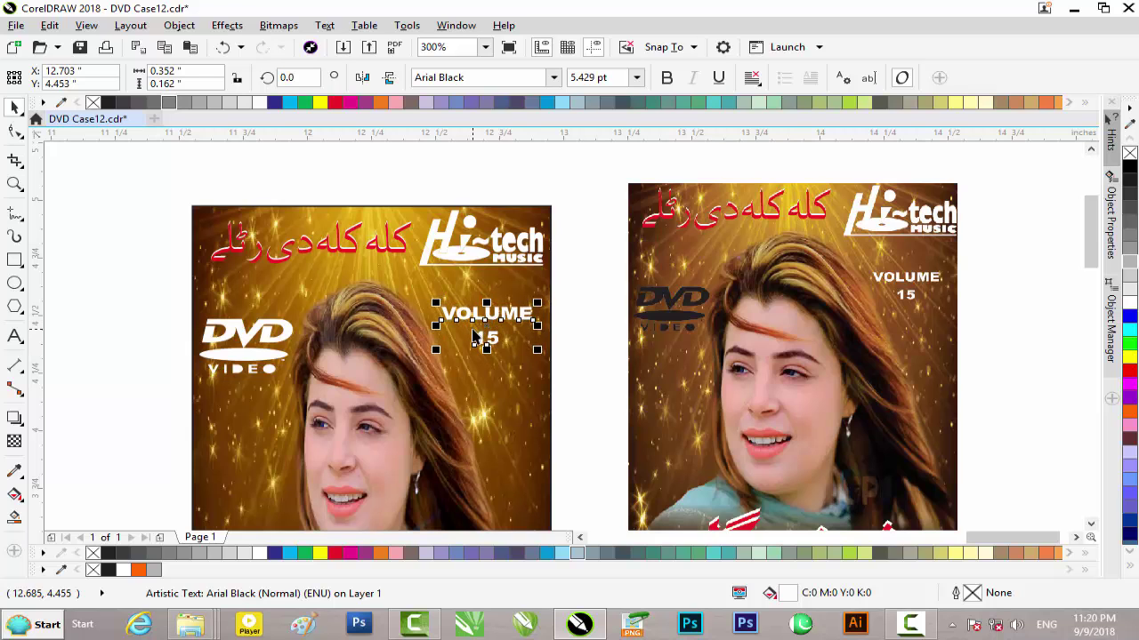
pyautogui.scroll(-1, 474, 337)
pyautogui.hscroll(-2, 146, 375)
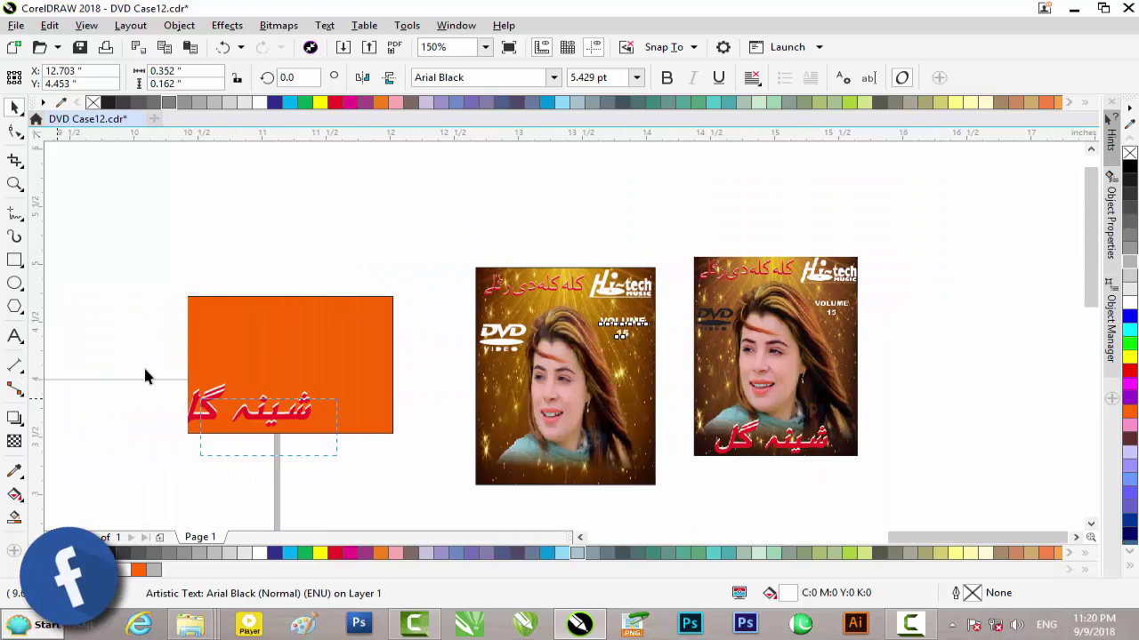
# Place the red name text at the cover's bottom, shrinking and nudging it into position
pyautogui.click(265, 413)
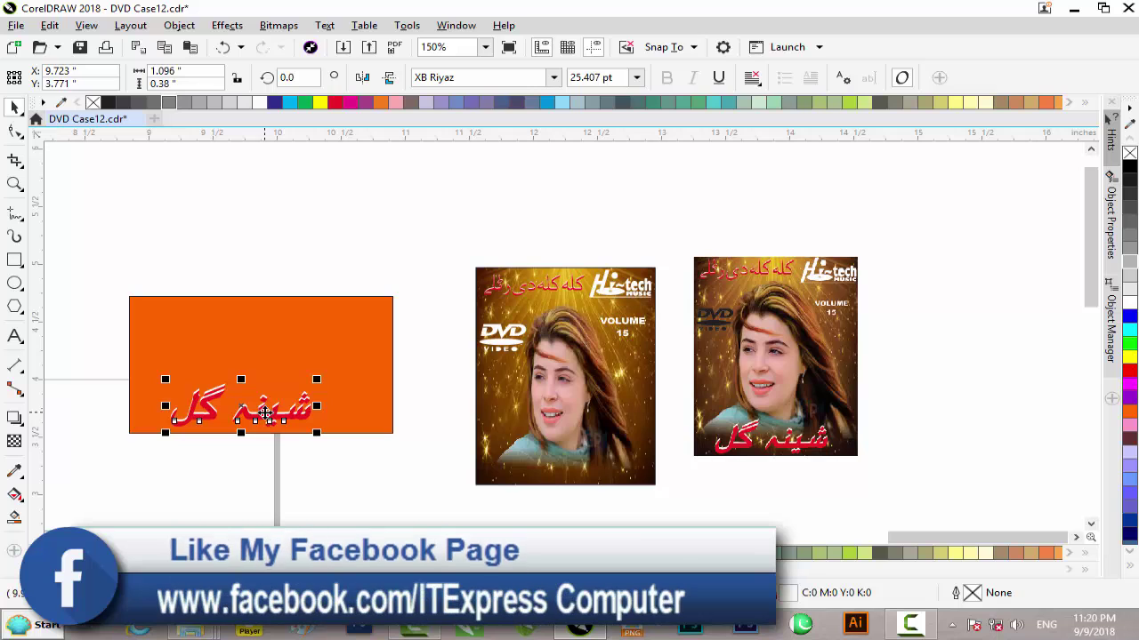
pyautogui.moveTo(265, 413); pyautogui.dragTo(585, 476)
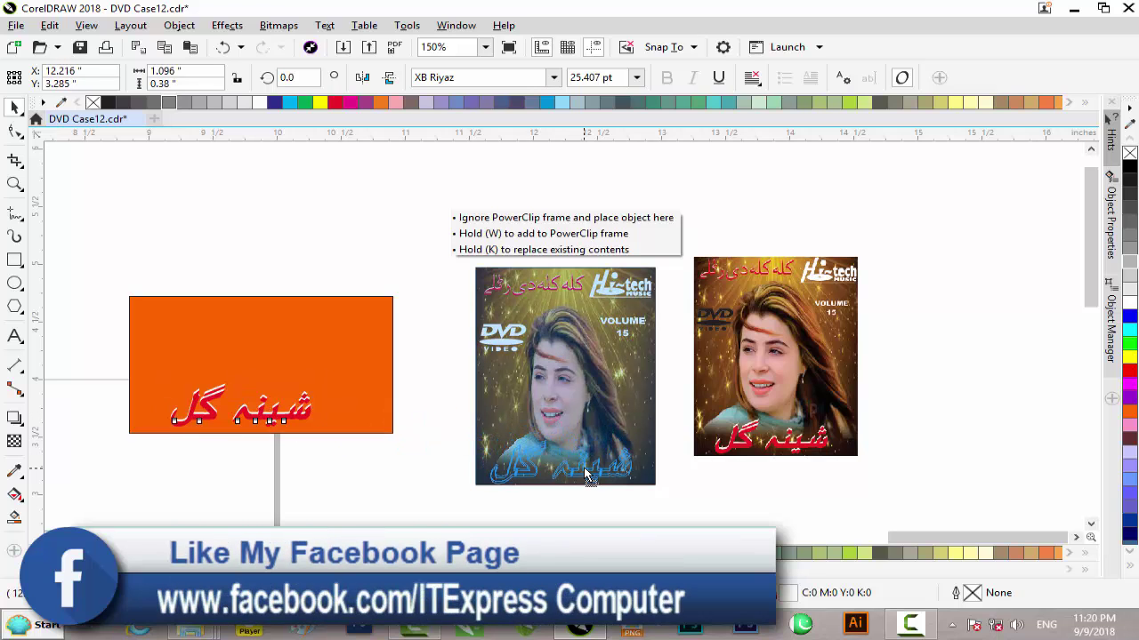
pyautogui.moveTo(585, 476); pyautogui.dragTo(579, 471)
pyautogui.scroll(2, 590, 460)
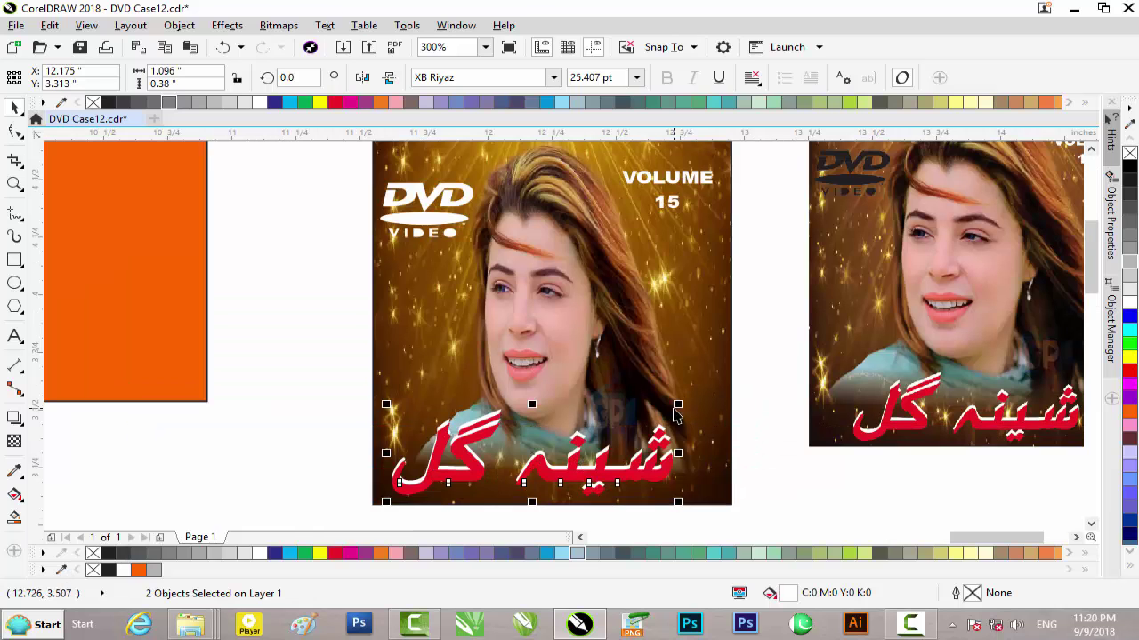
pyautogui.moveTo(676, 407); pyautogui.dragTo(658, 411)
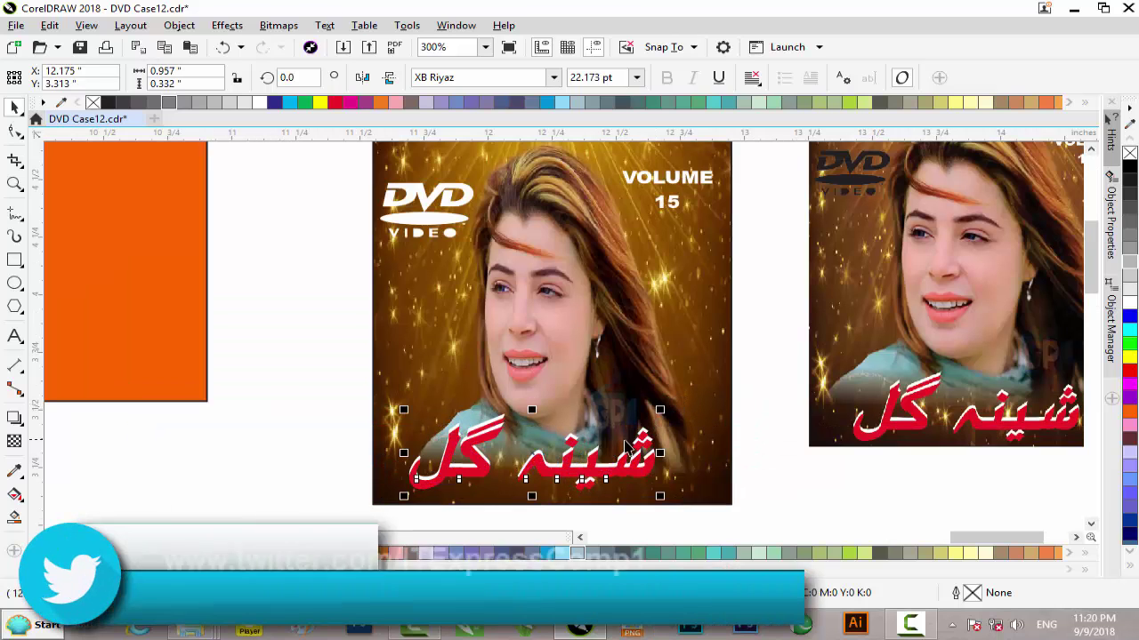
pyautogui.moveTo(618, 443); pyautogui.dragTo(623, 445)
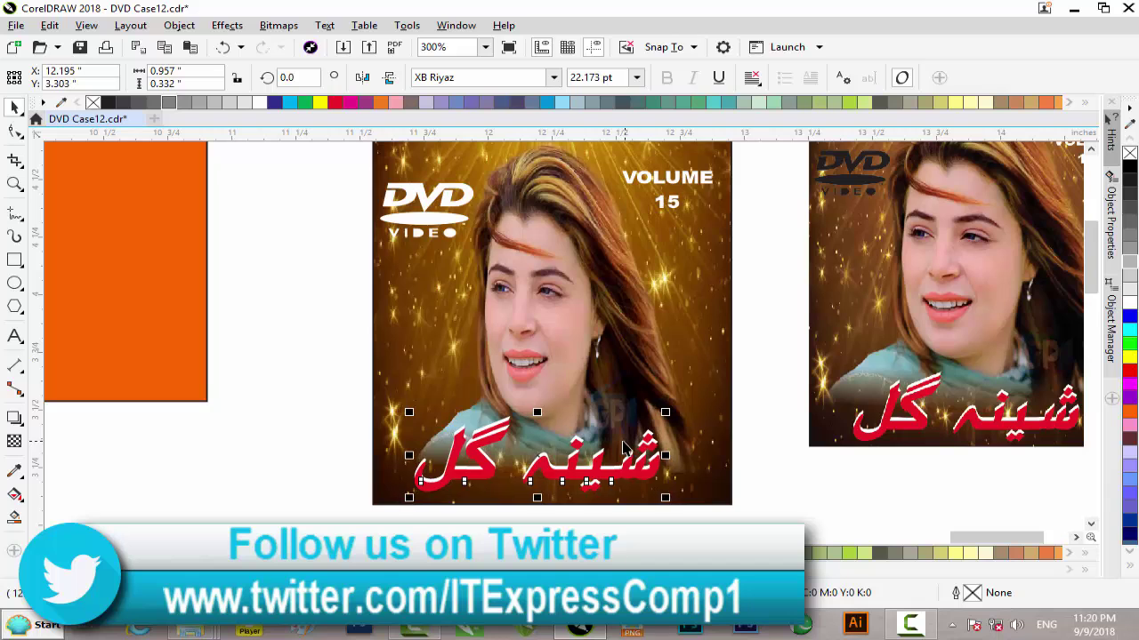
pyautogui.scroll(-2, 588, 430)
pyautogui.click(320, 325)
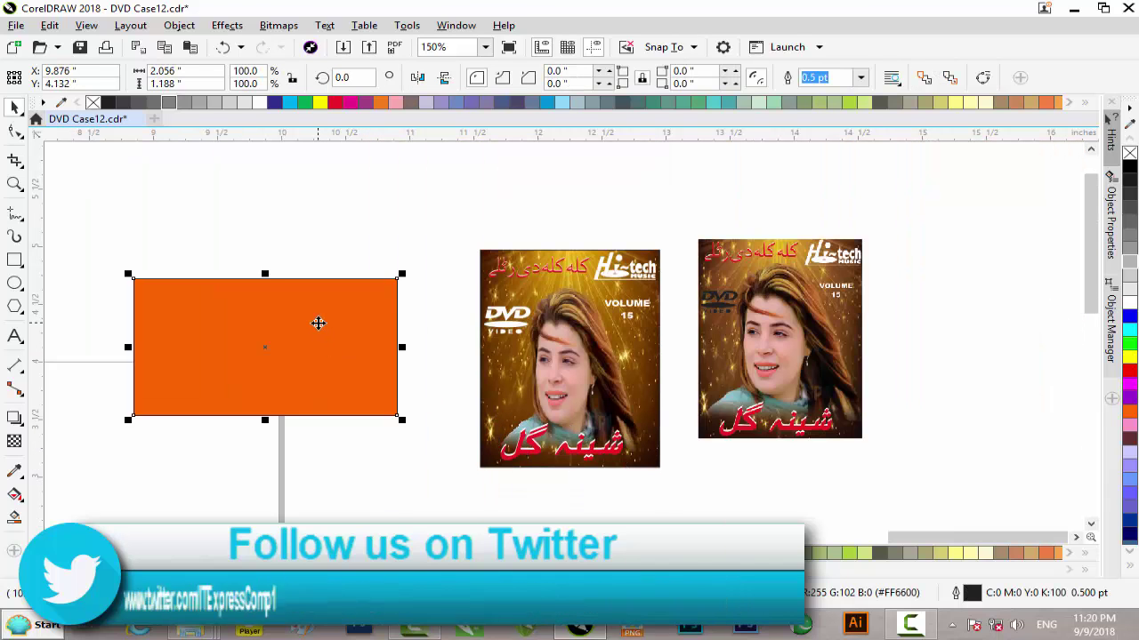
# Delete the orange label rectangle and the extra cover image on the right
pyautogui.rightClick(319, 323)
pyautogui.click(287, 335)
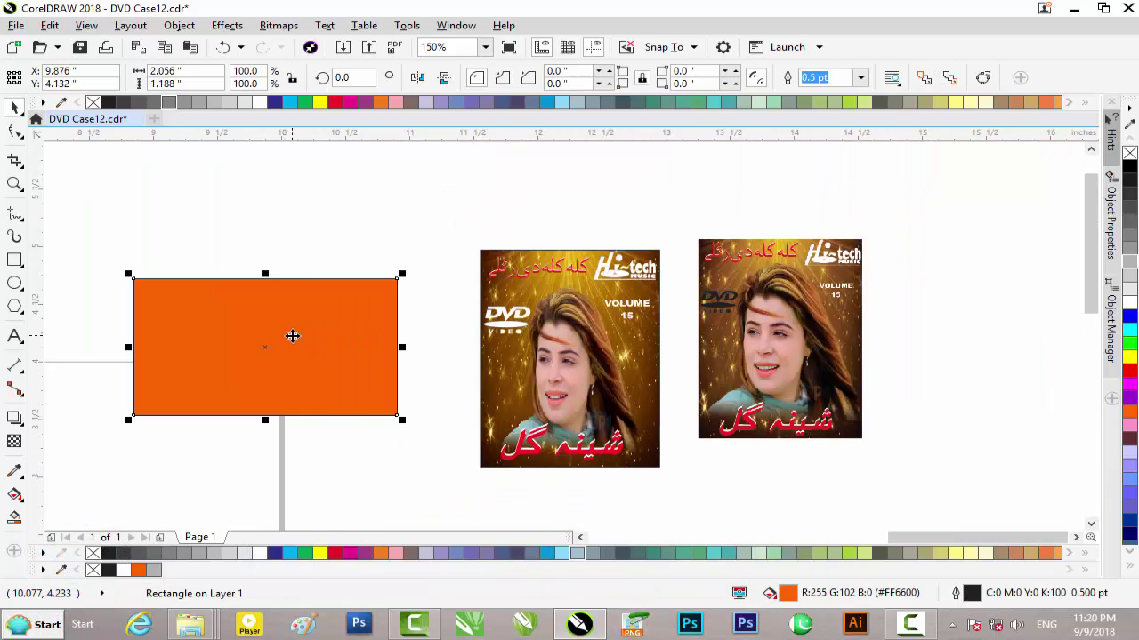
pyautogui.press('Delete')
pyautogui.click(792, 349)
pyautogui.press('Delete')
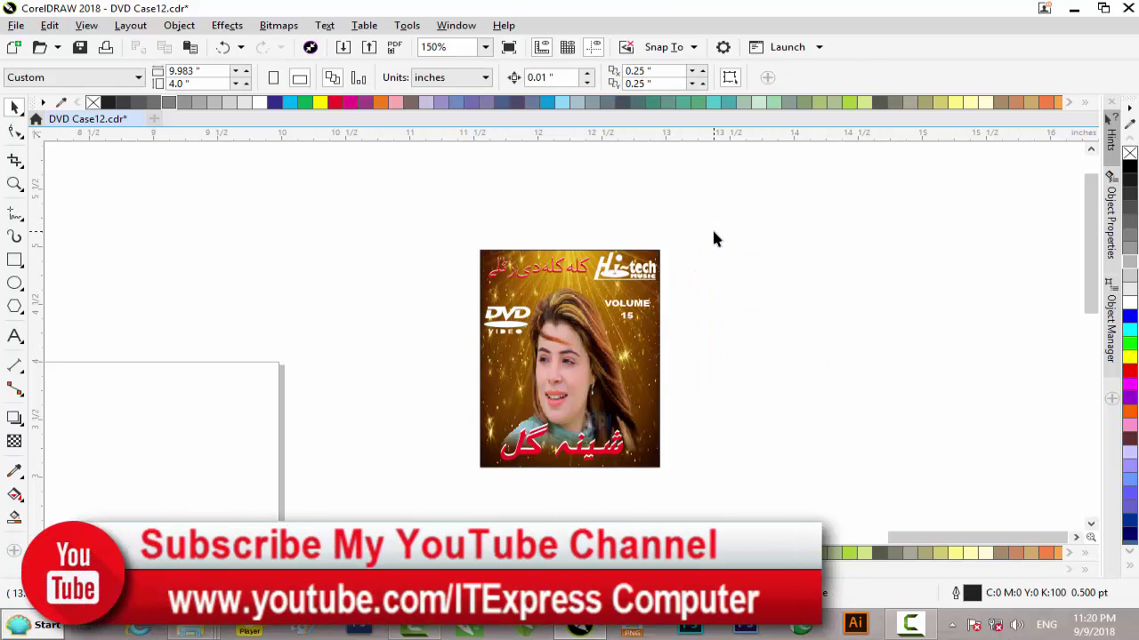
# Export the cover to the desktop as 1.jpg, accepting CMYK at 80% quality
pyautogui.hotkey('ctrl', 'e')
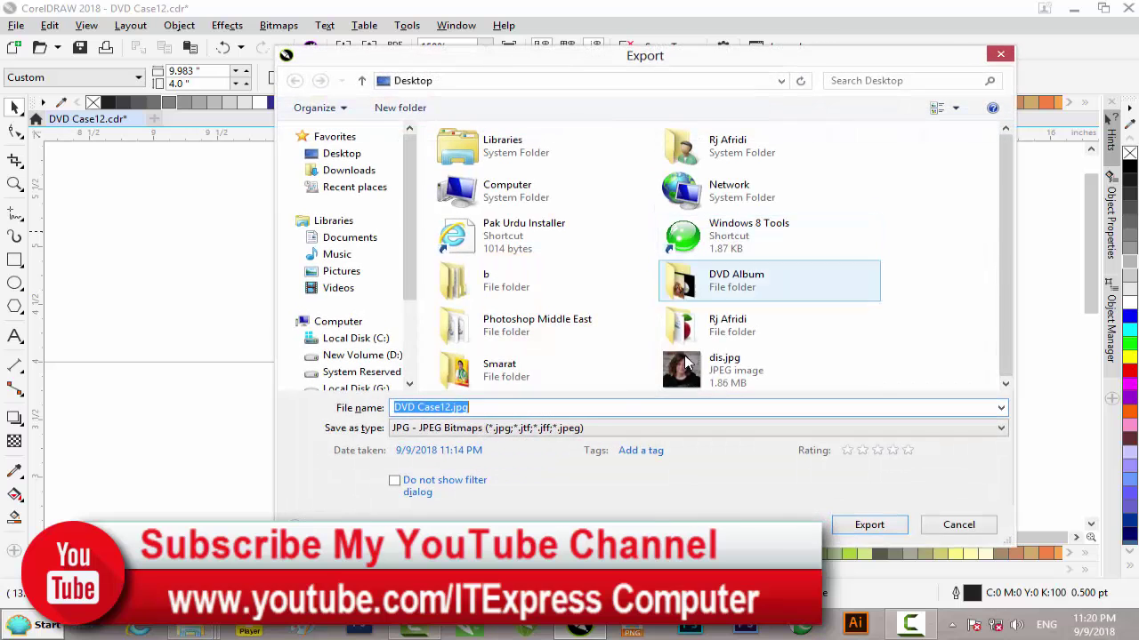
pyautogui.click(437, 408)
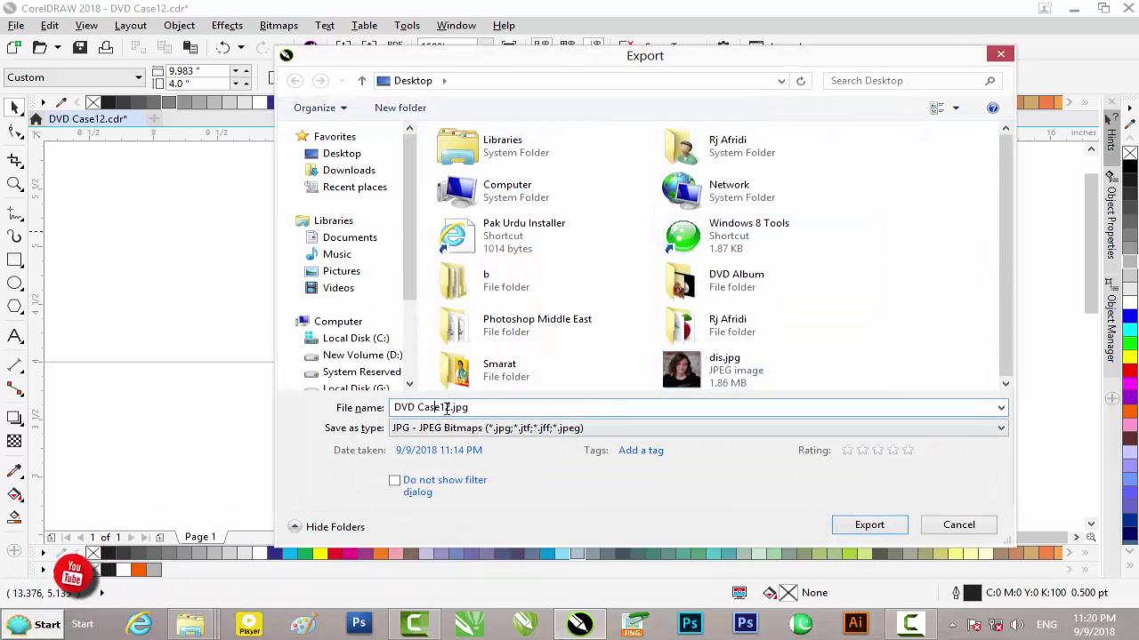
pyautogui.doubleClick(434, 408)
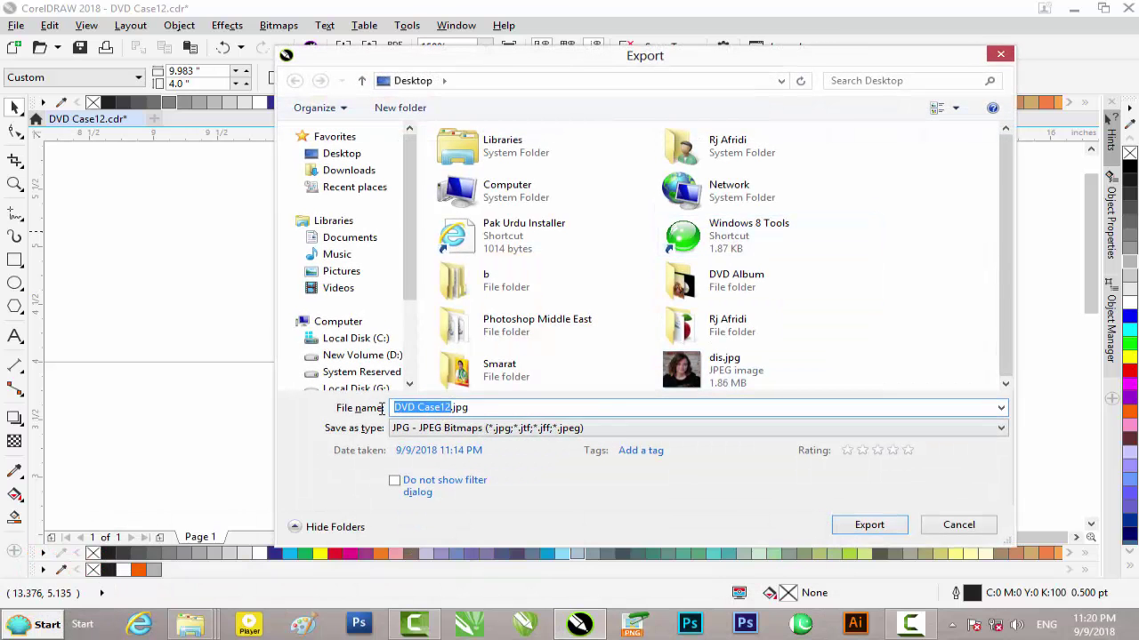
pyautogui.write('1')
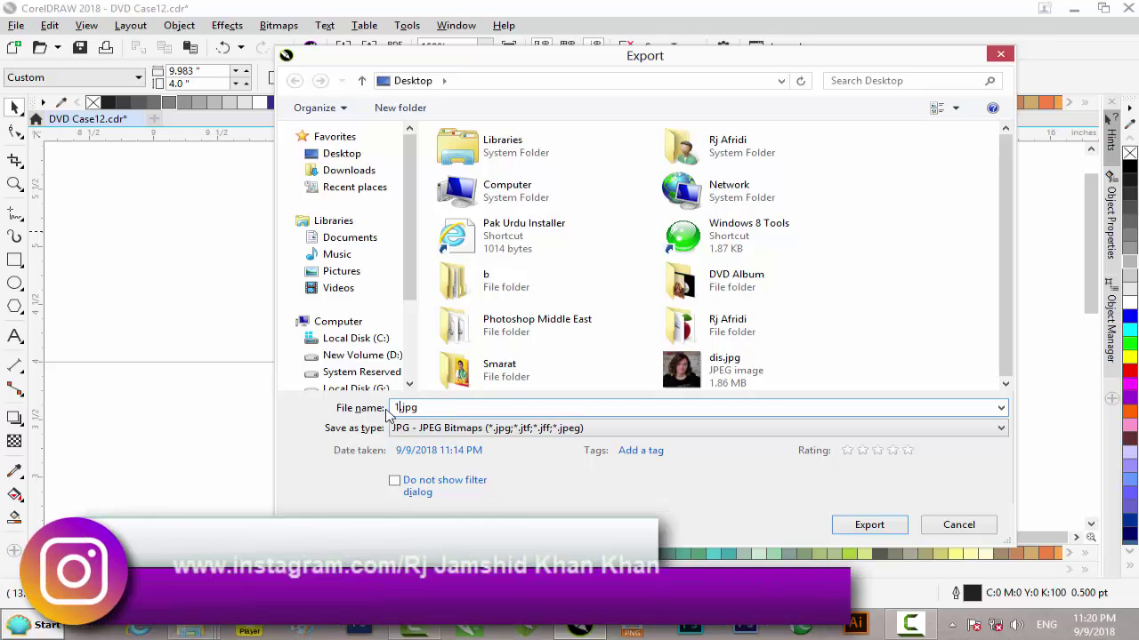
pyautogui.click(870, 524)
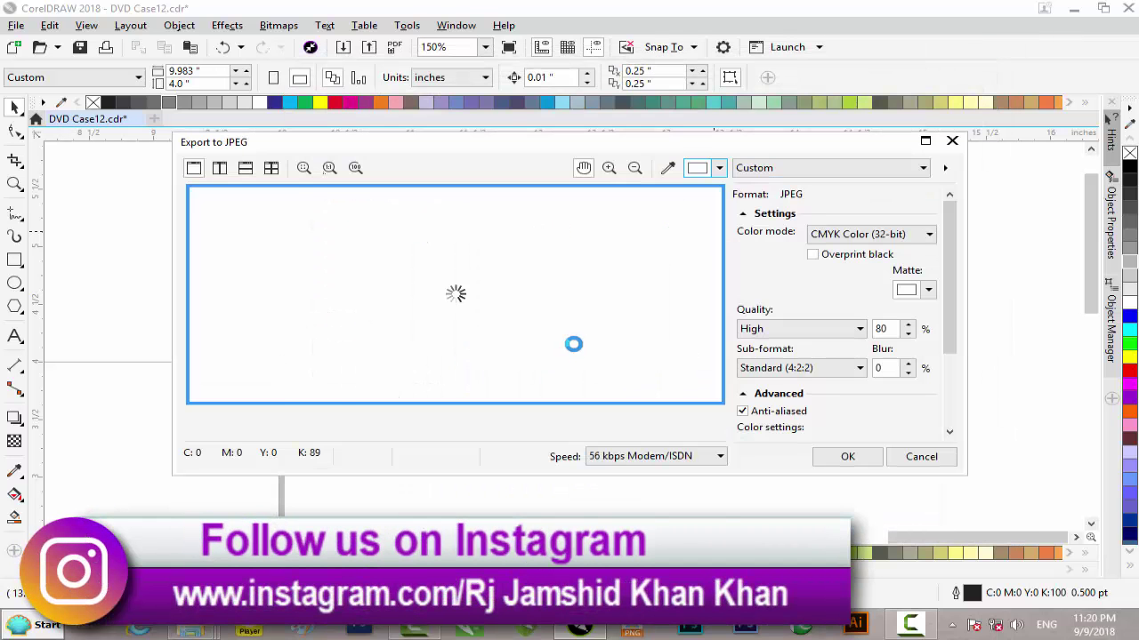
pyautogui.click(843, 456)
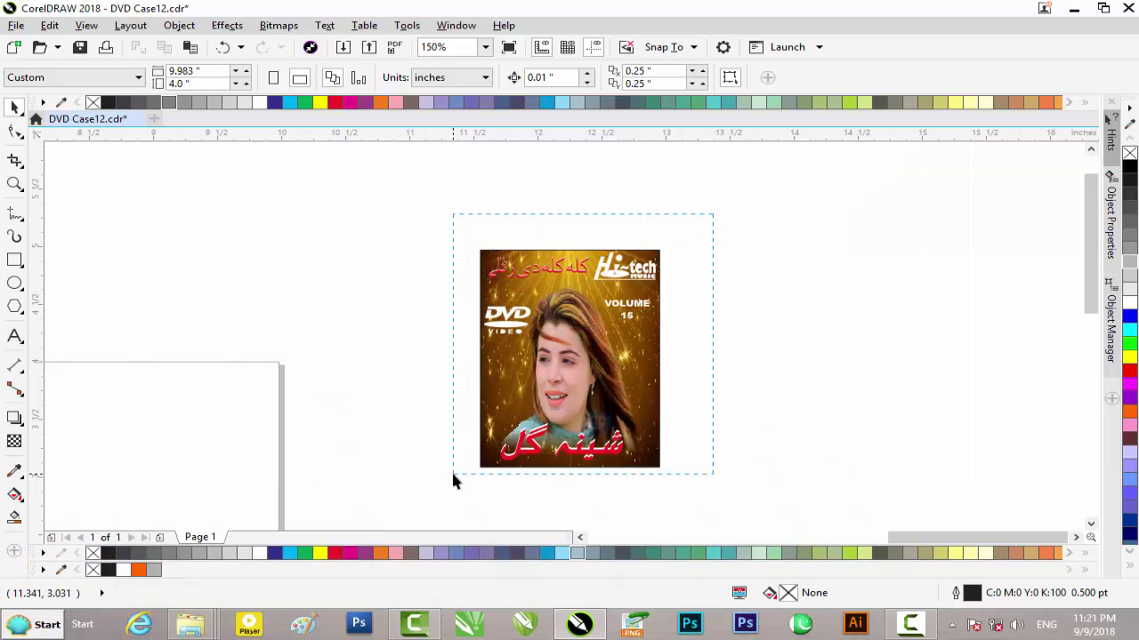
# Delete the cover objects, then drag DVD Case1.cdr from DVD Album\3 toward CorelDRAW
pyautogui.moveTo(455, 488); pyautogui.dragTo(473, 474)
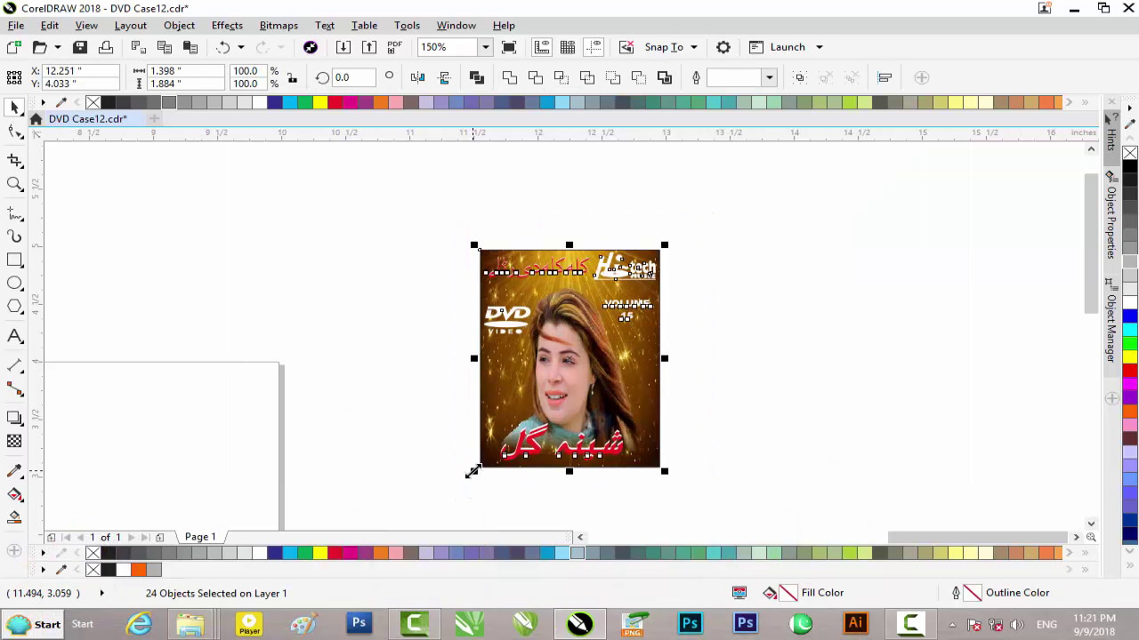
pyautogui.press('Delete')
pyautogui.click(1077, 10)
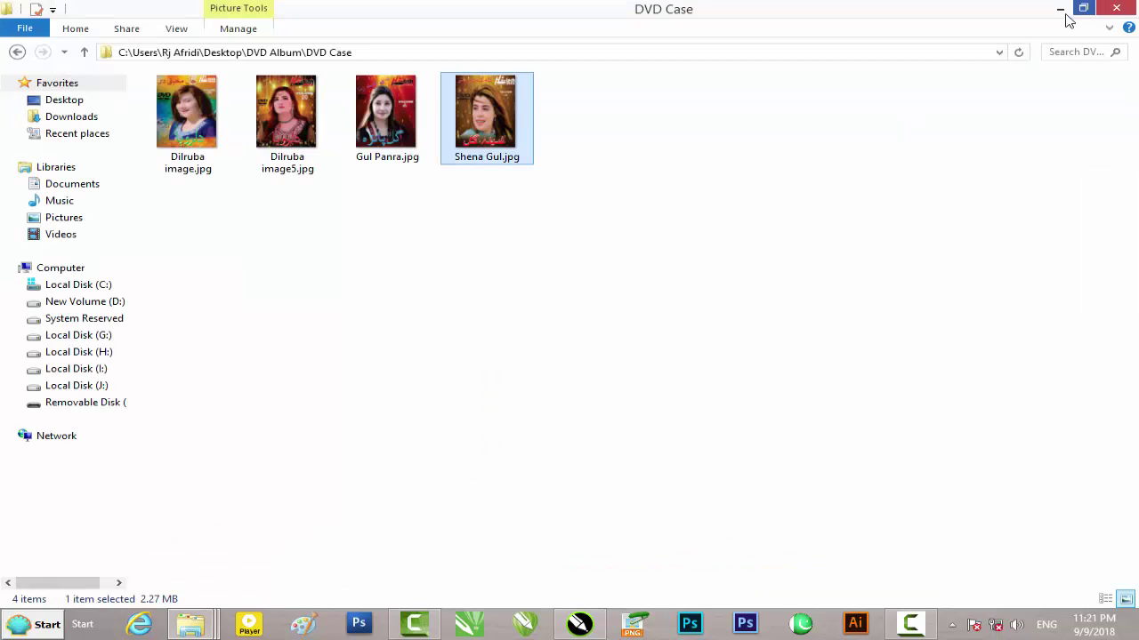
pyautogui.click(20, 53)
pyautogui.doubleClick(181, 124)
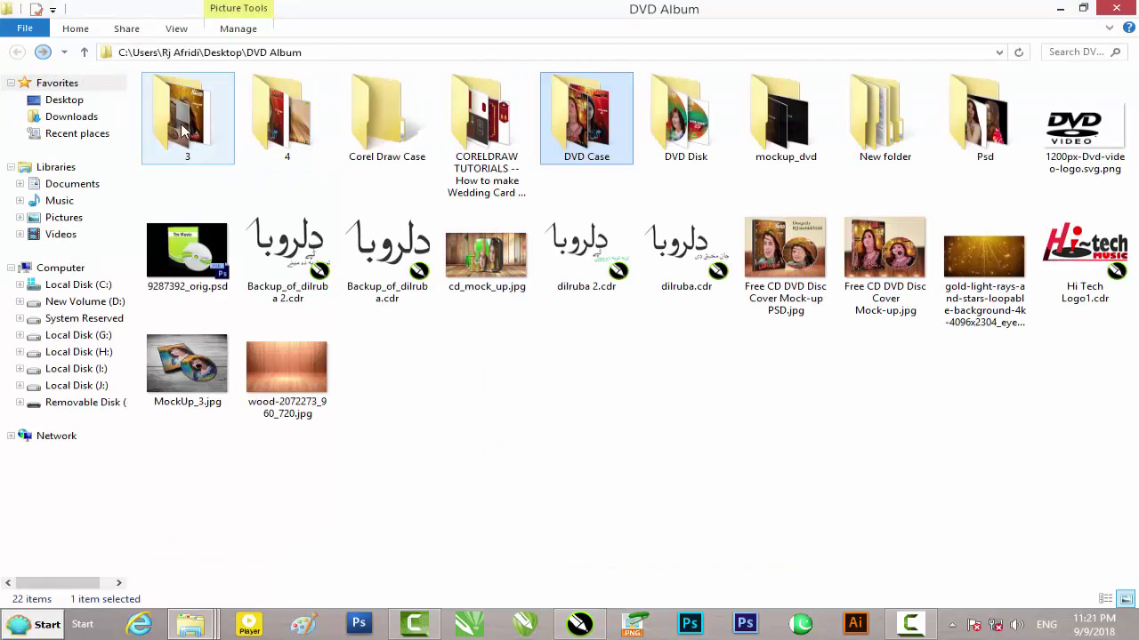
pyautogui.moveTo(186, 130); pyautogui.dragTo(583, 620)
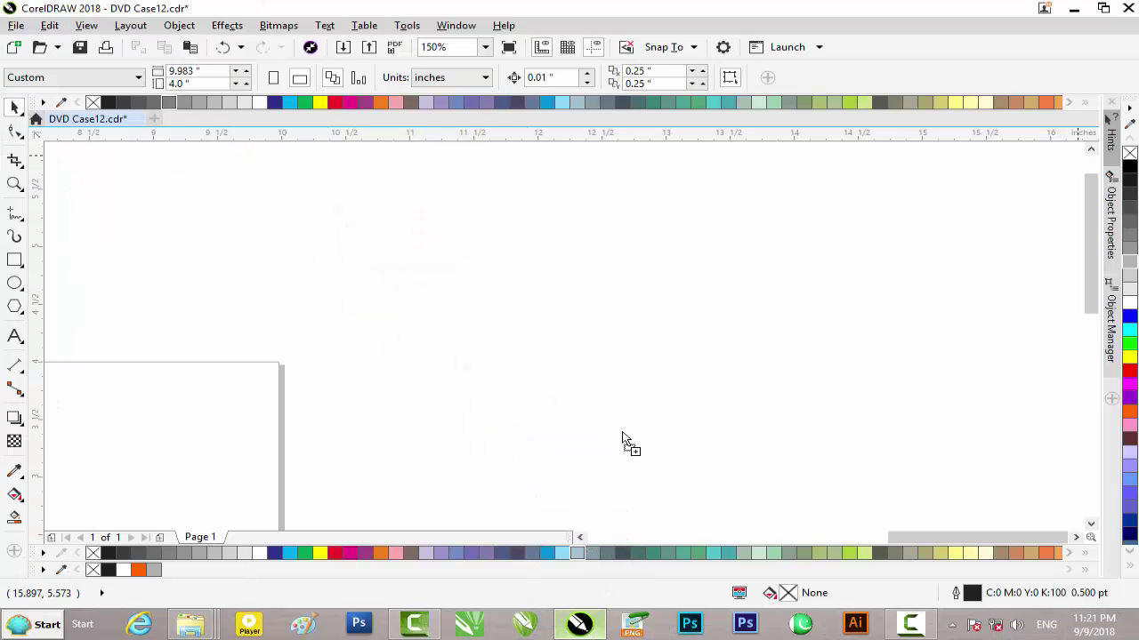
# Drop DVD Case1.cdr onto the canvas and resize the label to a 4.01 x 4.01 inch circle
pyautogui.moveTo(583, 620); pyautogui.dragTo(642, 350)
pyautogui.write('4.01 "')
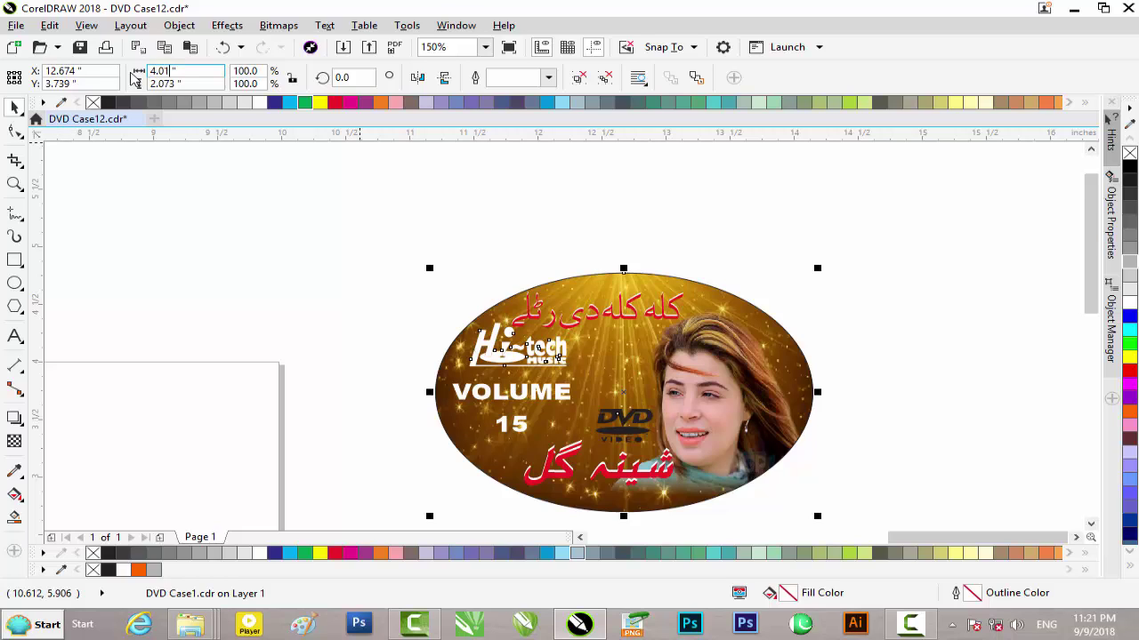
pyautogui.press('Tab')
pyautogui.write('4')
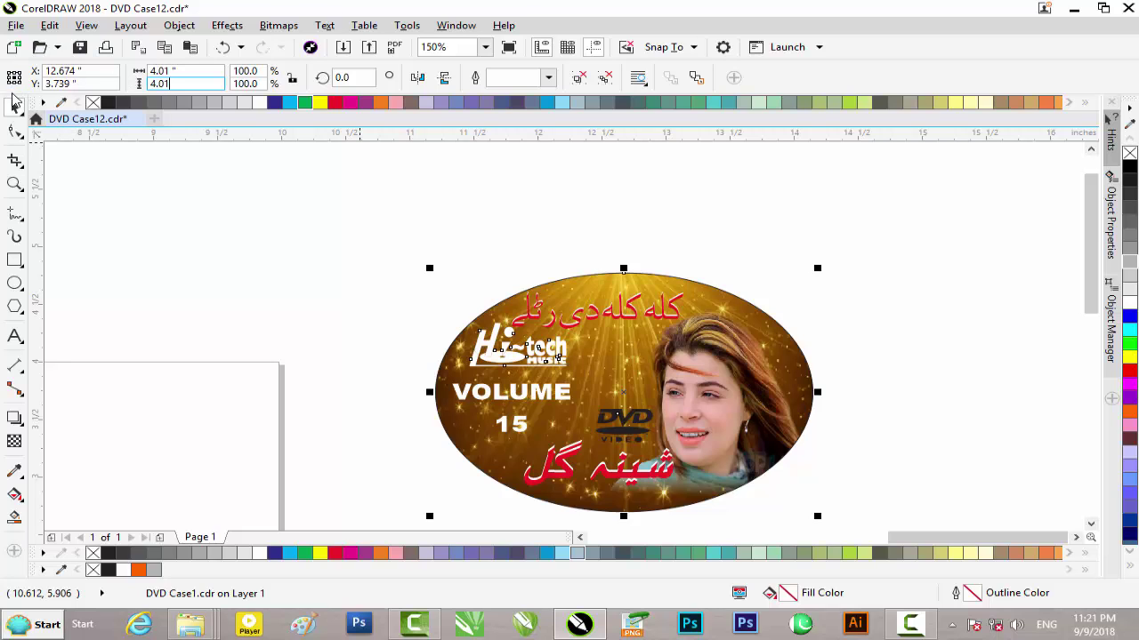
pyautogui.press('Return')
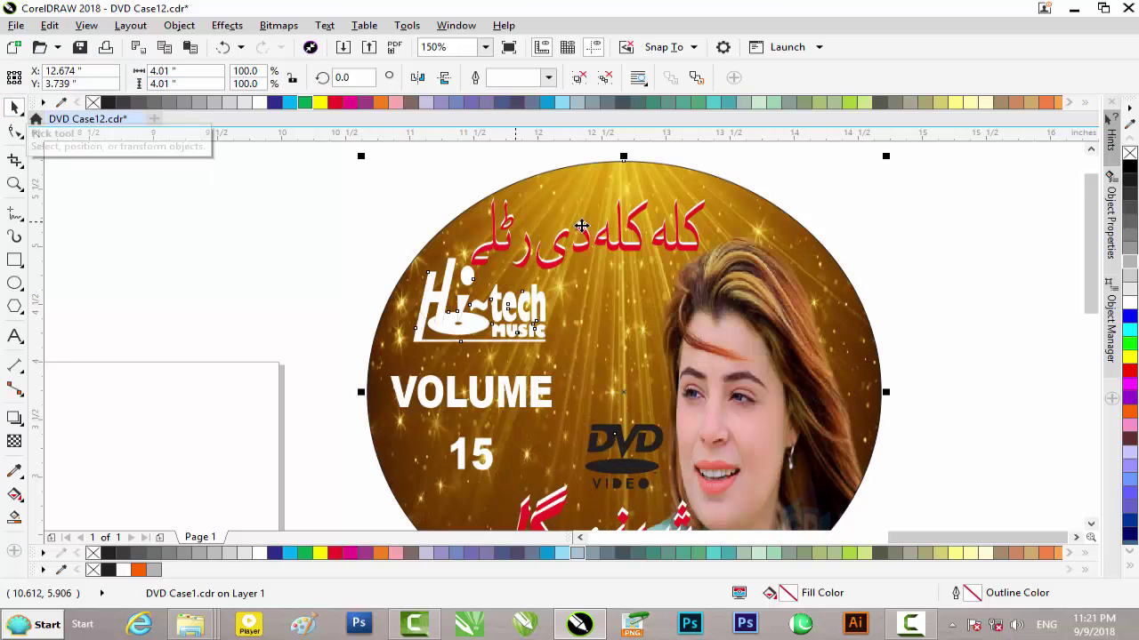
pyautogui.scroll(-1, 581, 227)
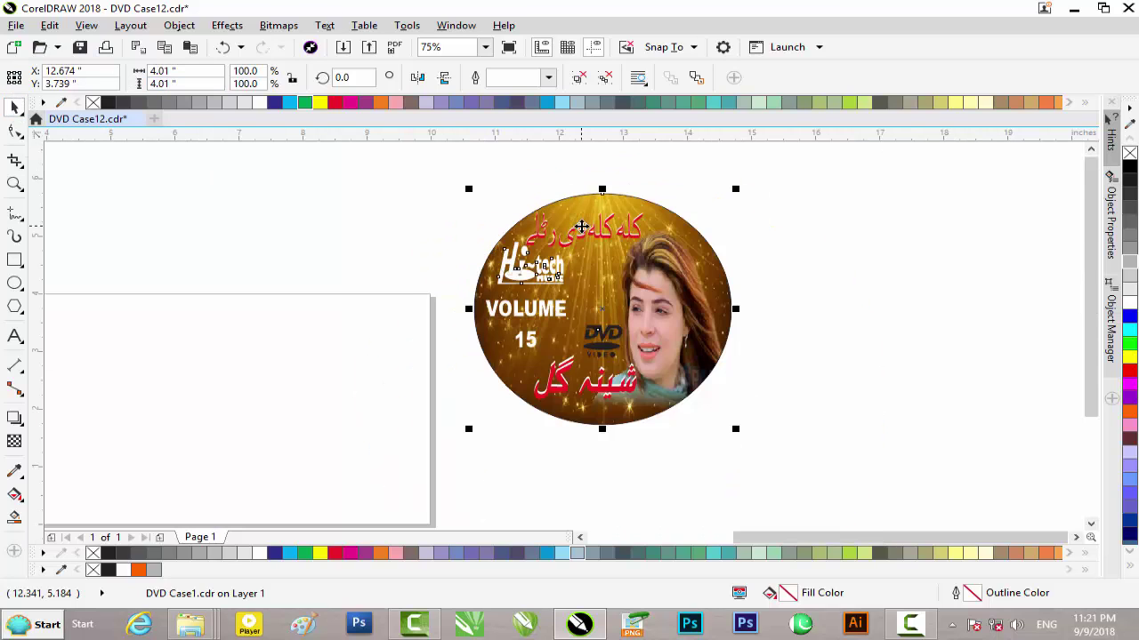
pyautogui.click(819, 271)
pyautogui.click(1073, 8)
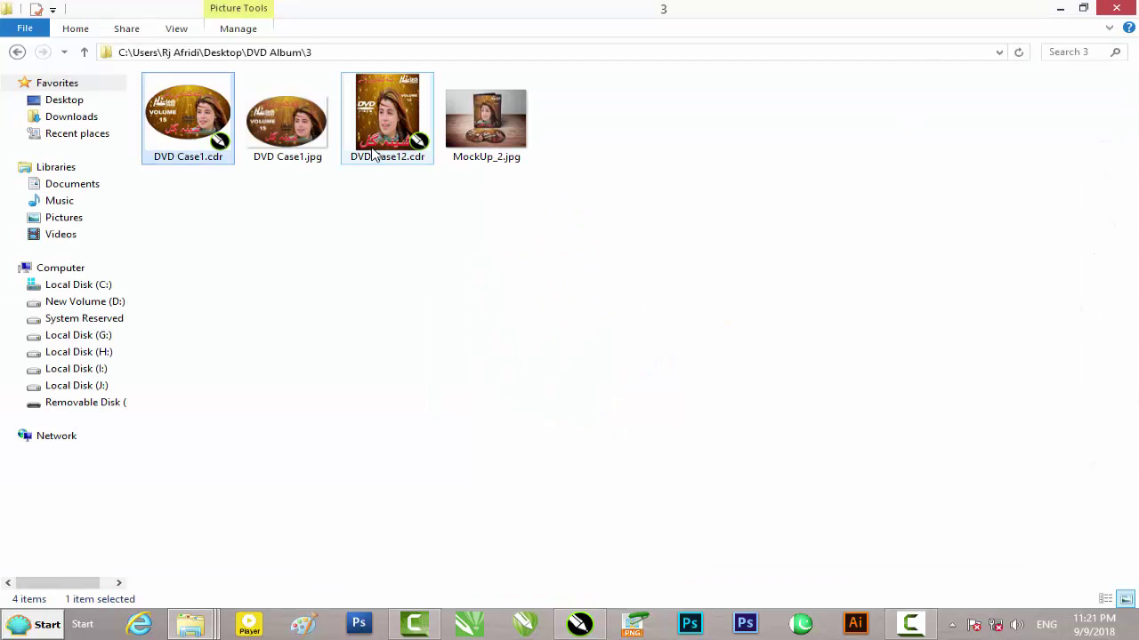
pyautogui.doubleClick(486, 118)
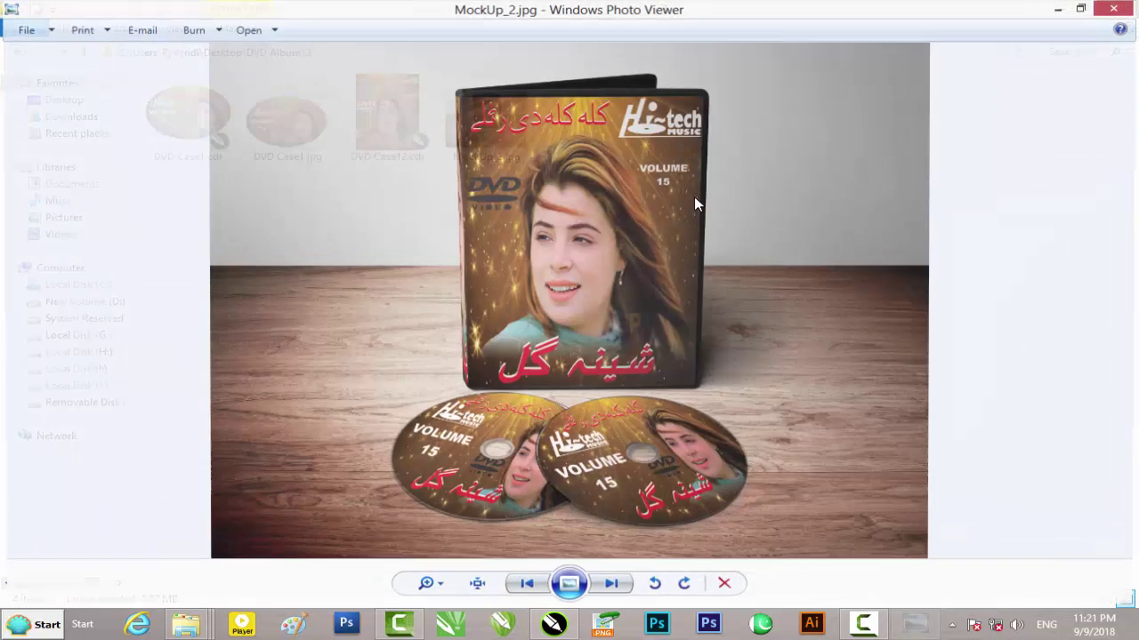
pyautogui.click(1116, 8)
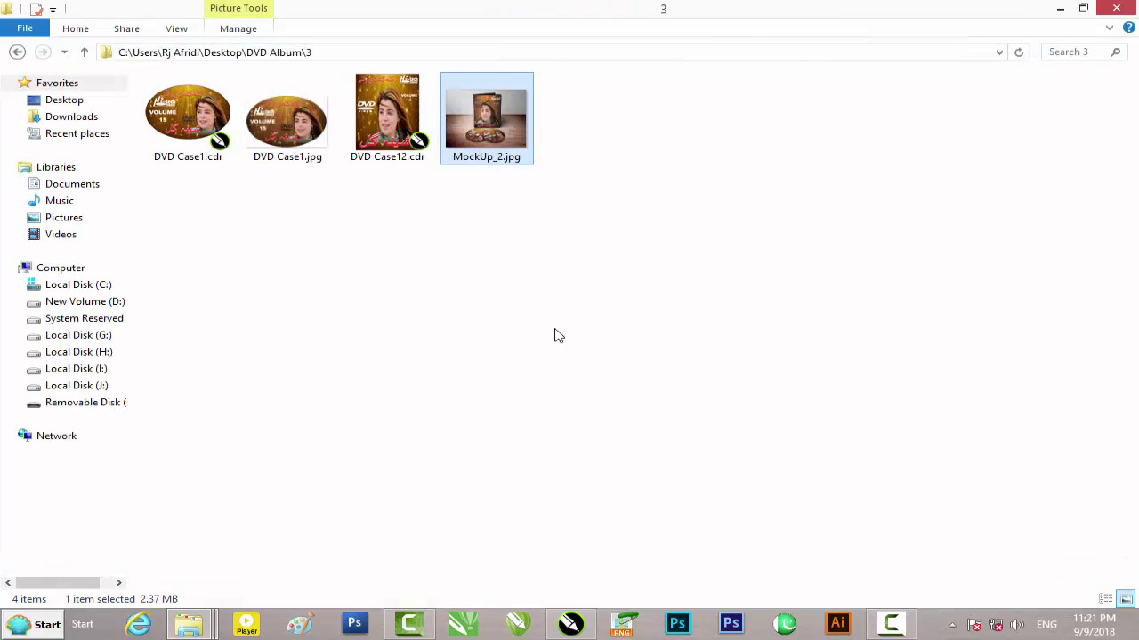
pyautogui.click(579, 624)
pyautogui.scroll(3, 596, 356)
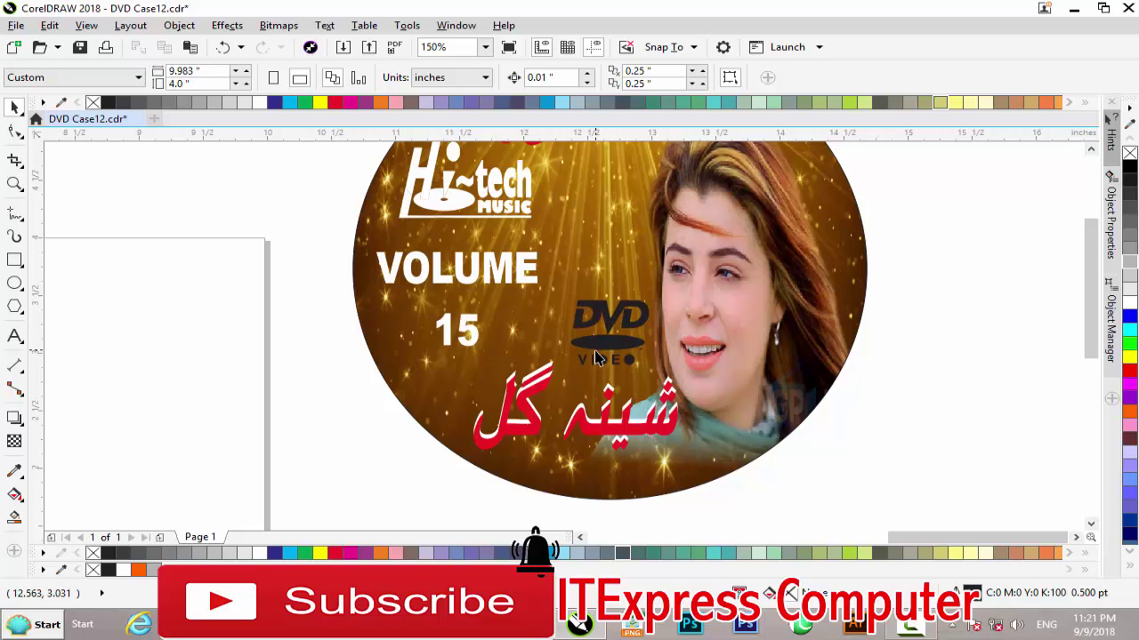
# Add vertical and horizontal guidelines through the disc label's centre
pyautogui.scroll(-2, 596, 357)
pyautogui.scroll(2, 587, 358)
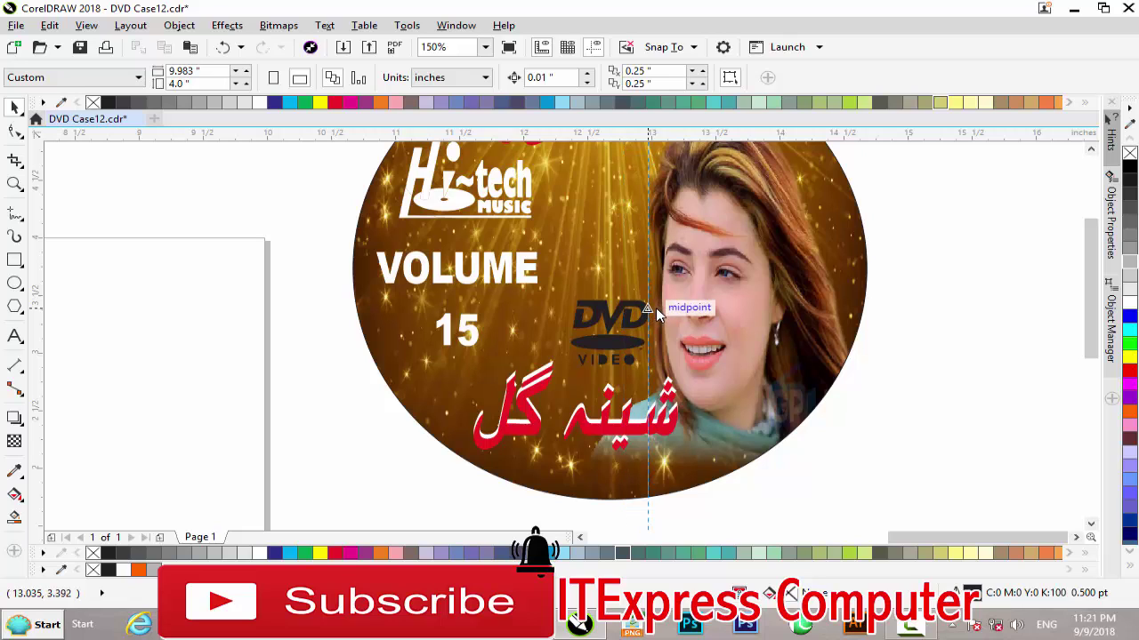
pyautogui.moveTo(657, 308); pyautogui.dragTo(657, 308)
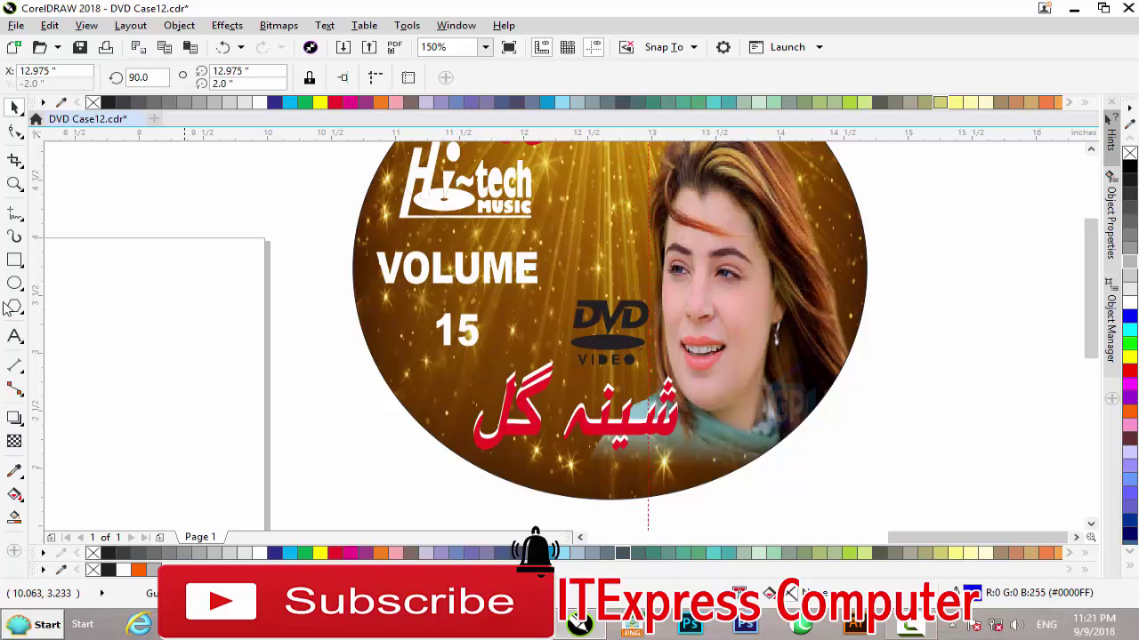
pyautogui.moveTo(411, 322); pyautogui.dragTo(538, 314)
pyautogui.moveTo(637, 136); pyautogui.dragTo(622, 300)
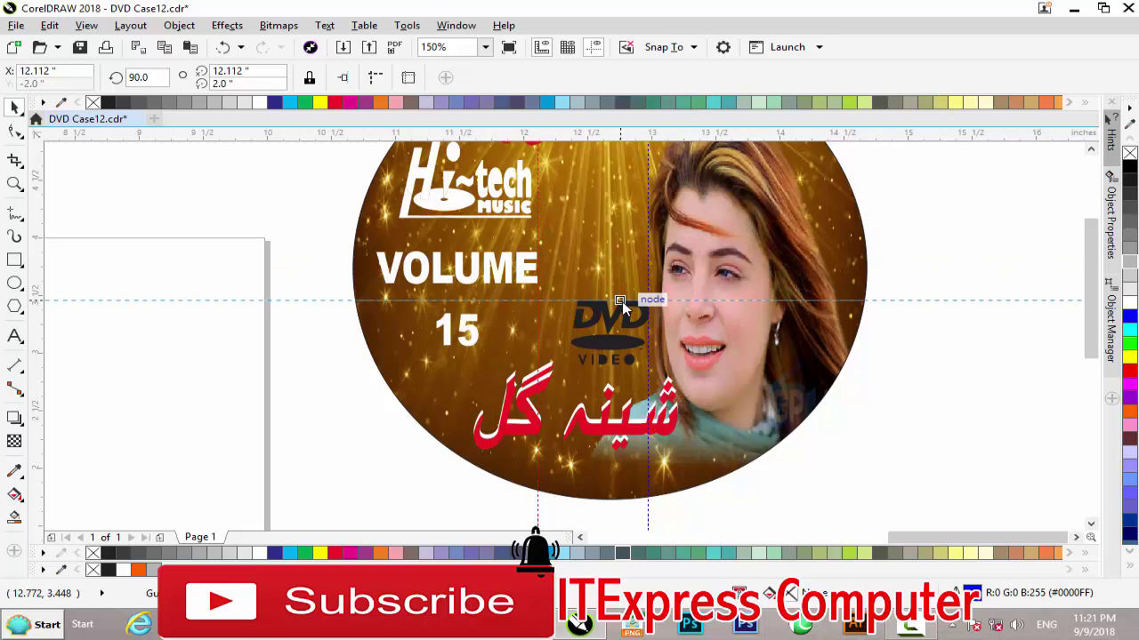
pyautogui.moveTo(1094, 249); pyautogui.dragTo(1095, 208)
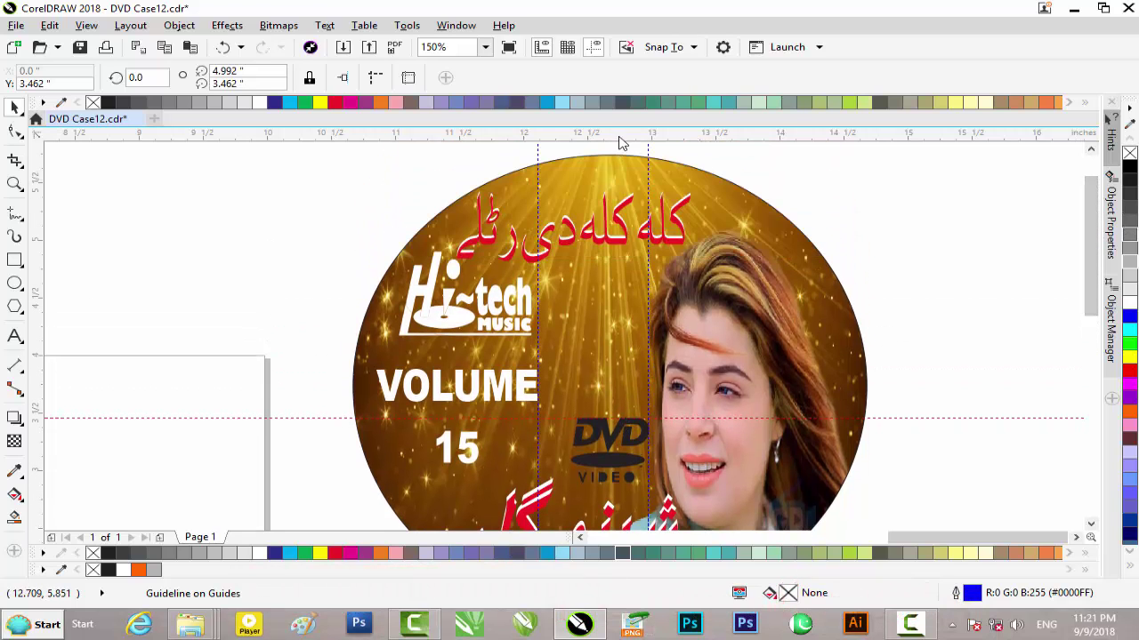
pyautogui.click(631, 302)
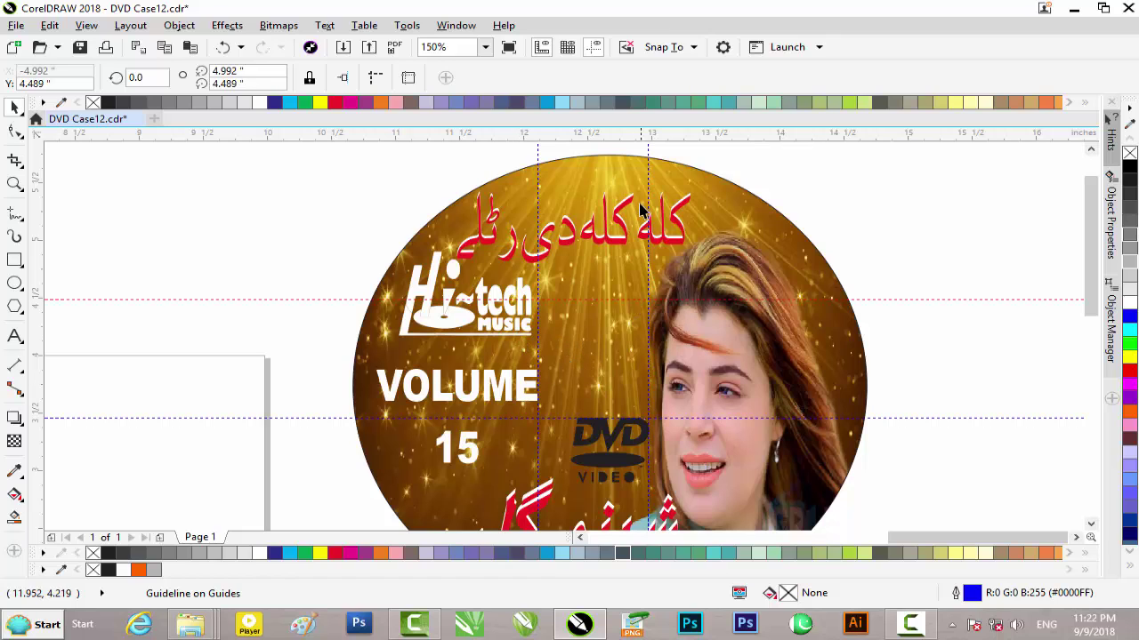
# Snap guidelines to the disc's top, right, left and bottom edges
pyautogui.moveTo(600, 145); pyautogui.dragTo(600, 154)
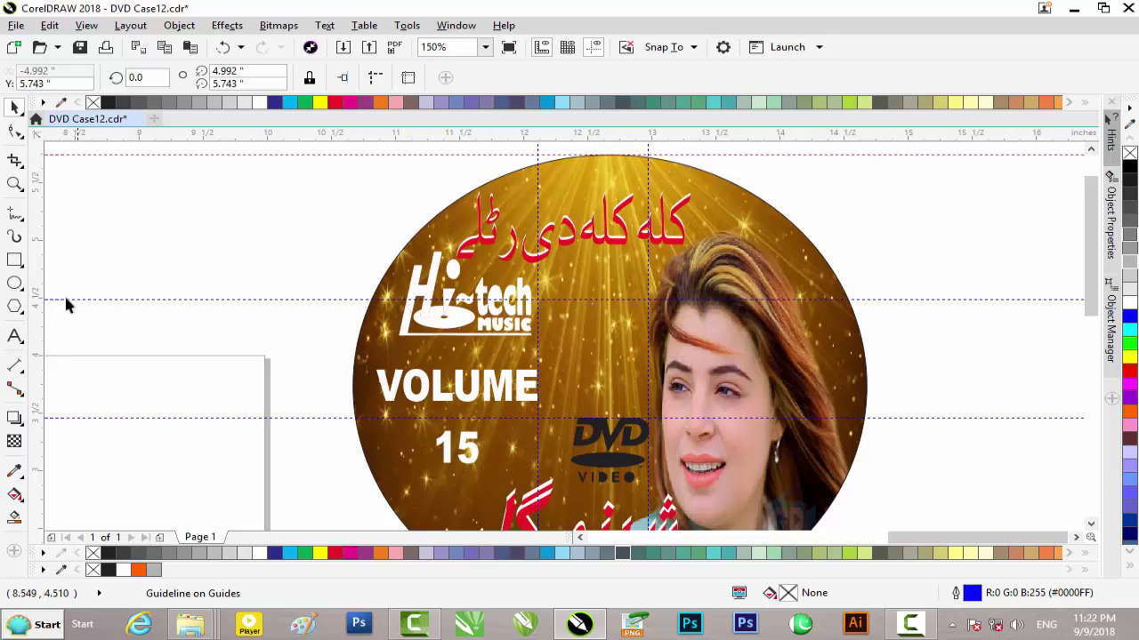
pyautogui.moveTo(462, 298); pyautogui.dragTo(871, 302)
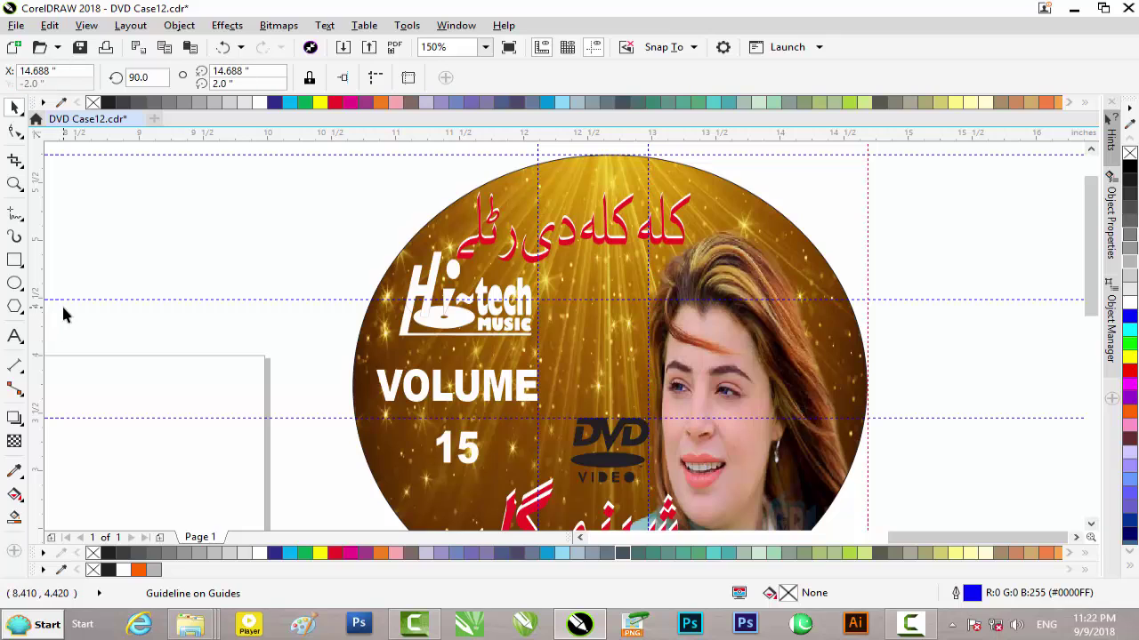
pyautogui.moveTo(215, 318); pyautogui.dragTo(347, 315)
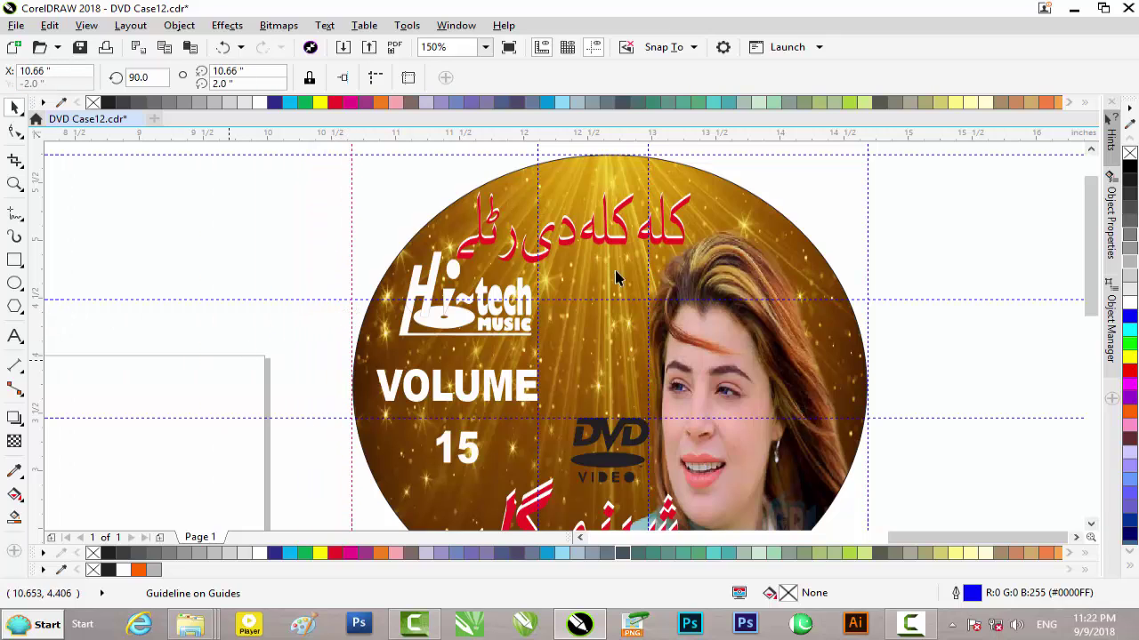
pyautogui.moveTo(751, 378); pyautogui.dragTo(746, 502)
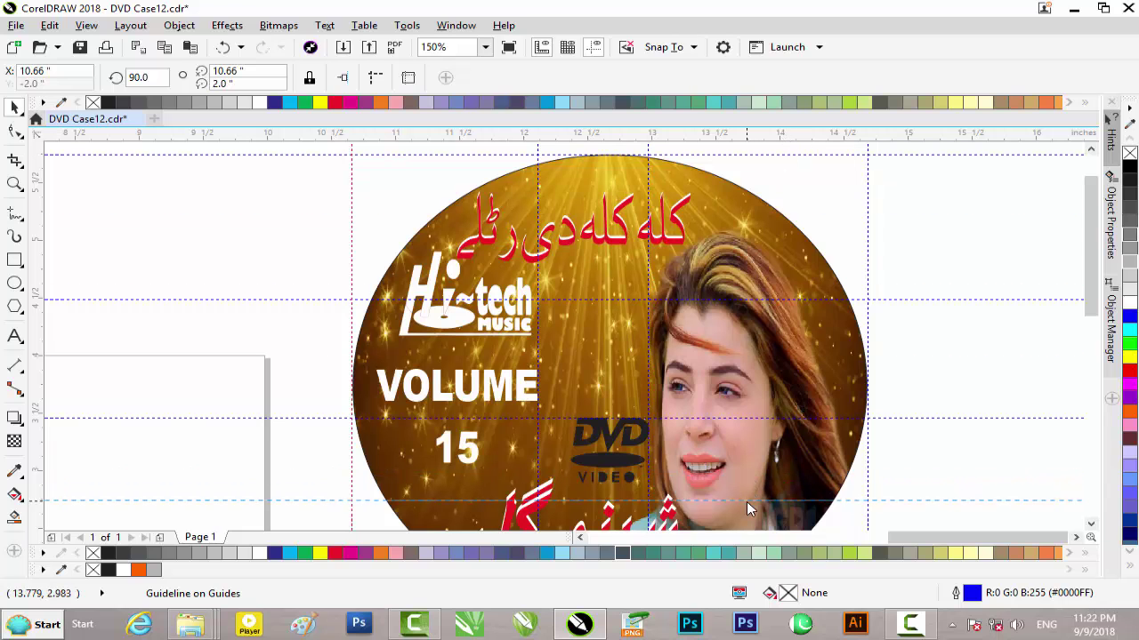
pyautogui.moveTo(1092, 299); pyautogui.dragTo(1091, 357)
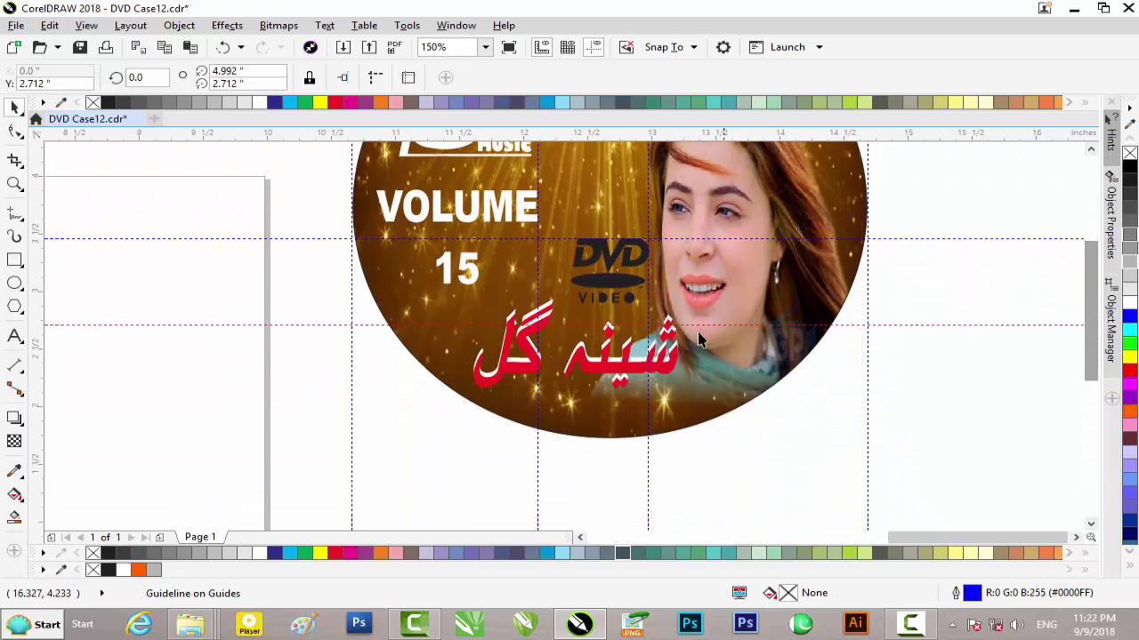
pyautogui.moveTo(669, 325); pyautogui.dragTo(667, 437)
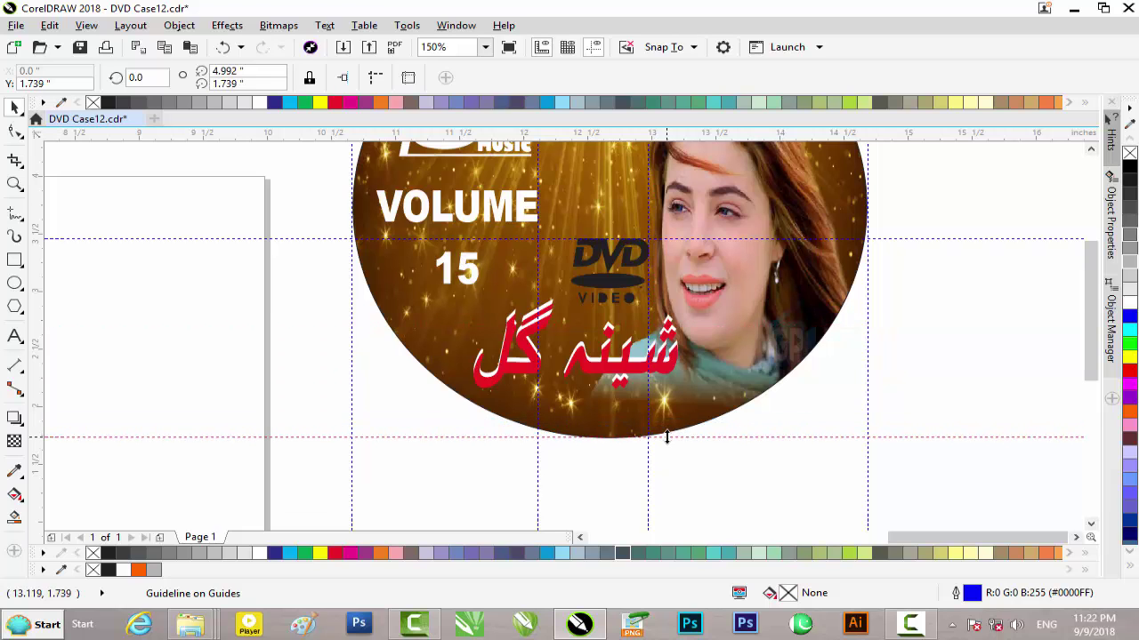
pyautogui.scroll(1, 666, 436)
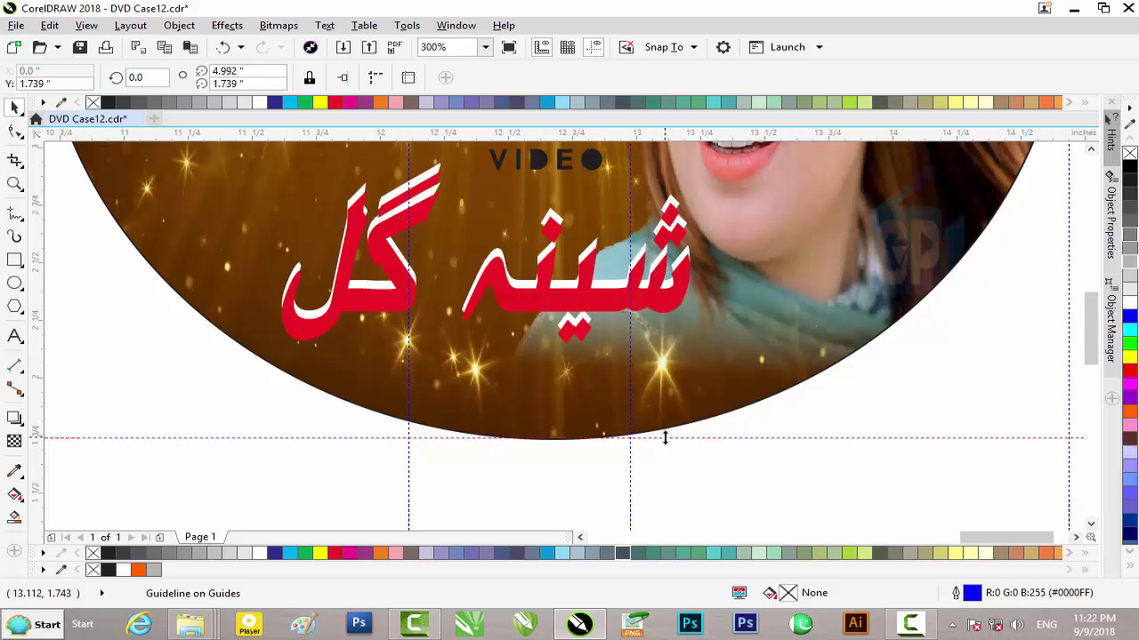
pyautogui.scroll(-1, 670, 450)
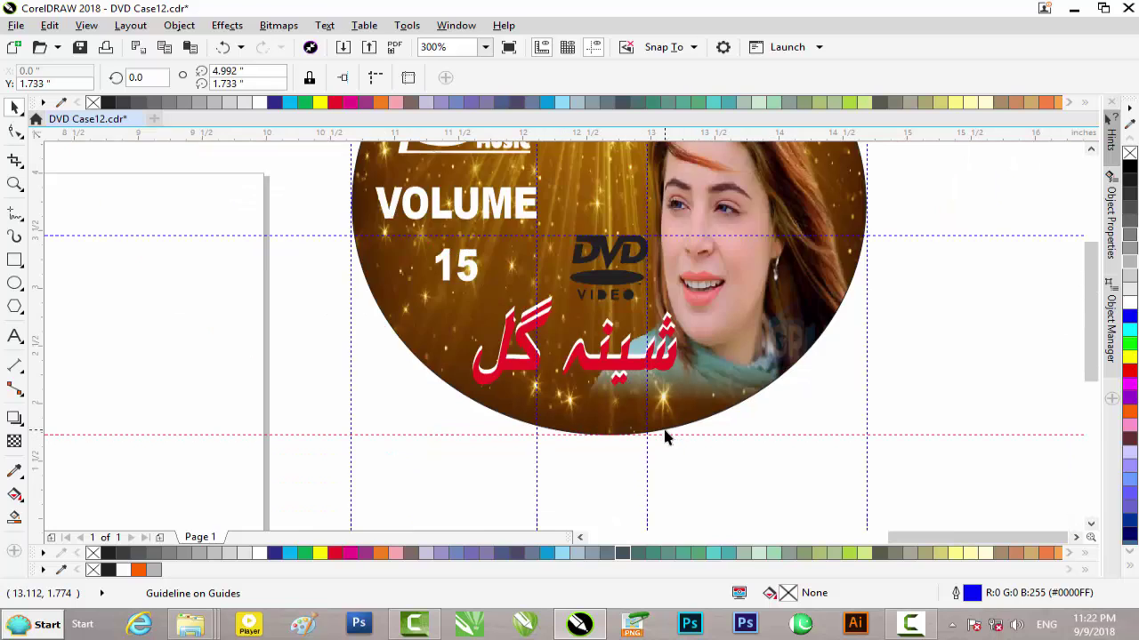
pyautogui.scroll(-1, 666, 436)
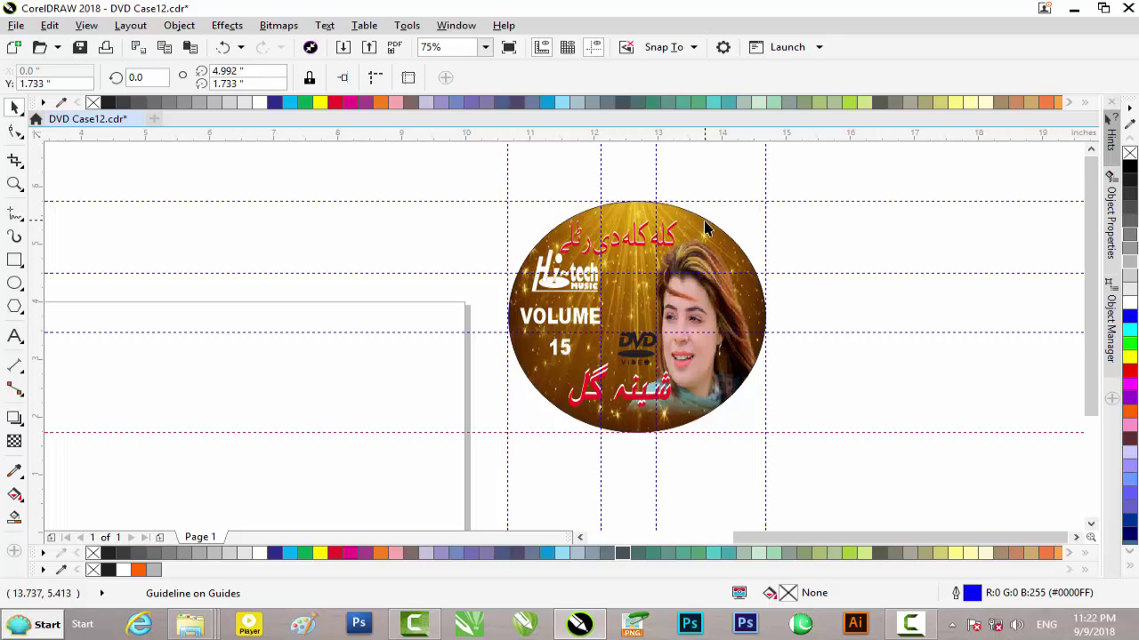
pyautogui.scroll(-1, 707, 240)
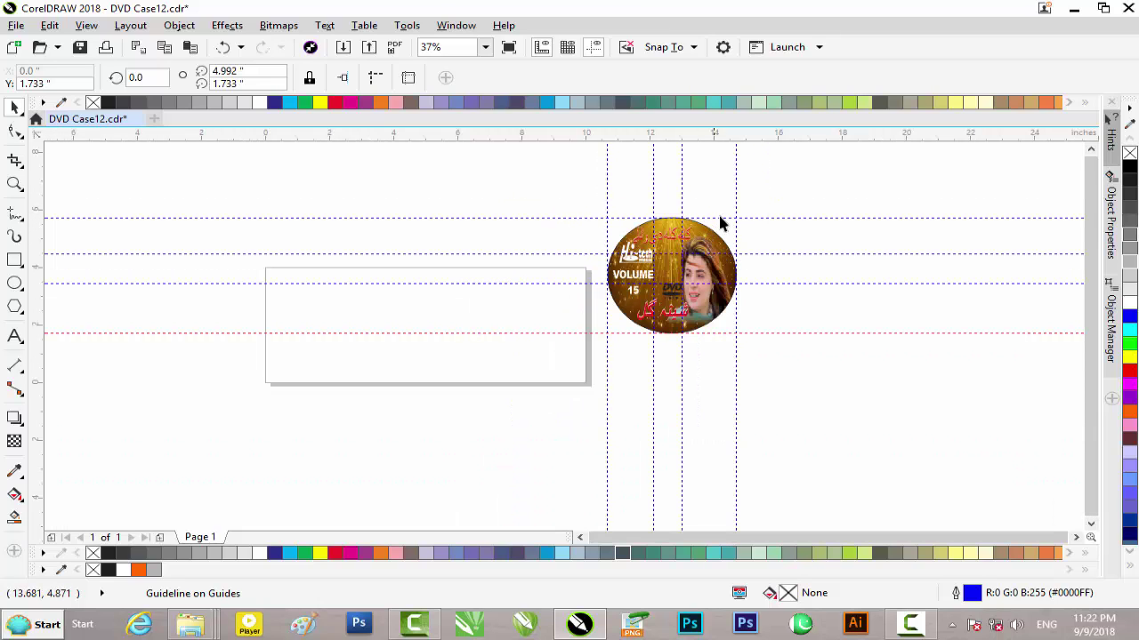
# Draw an ellipse, size it to a 4.01 x 4.01 inch circle, and move it right
pyautogui.click(15, 283)
pyautogui.moveTo(267, 293); pyautogui.dragTo(447, 444)
pyautogui.click(166, 71)
pyautogui.write('5.5')
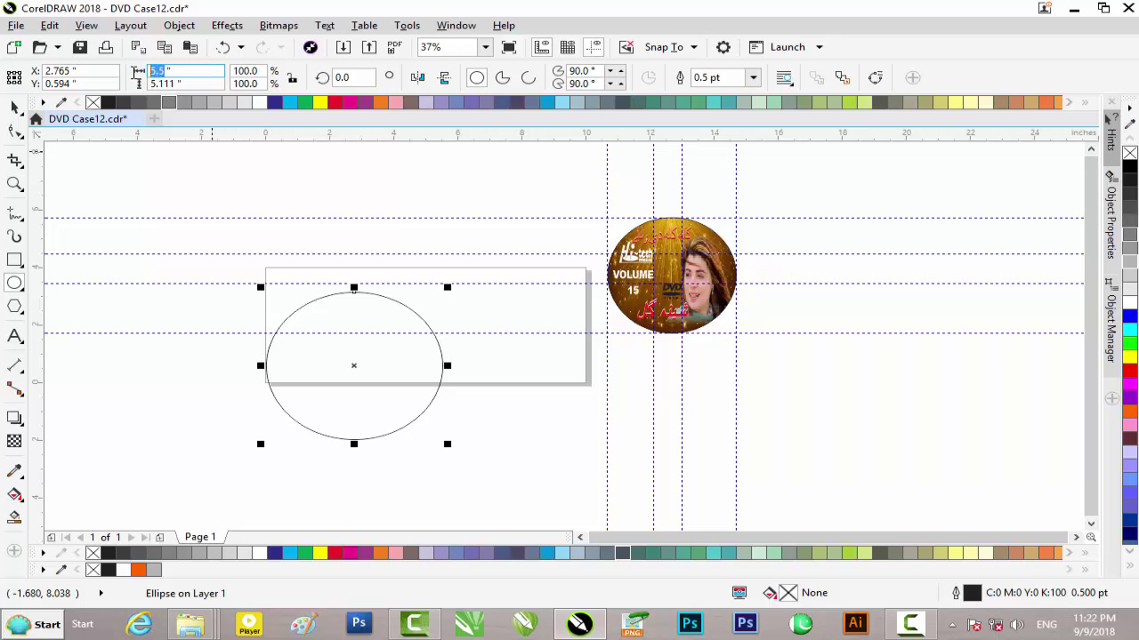
pyautogui.write('4')
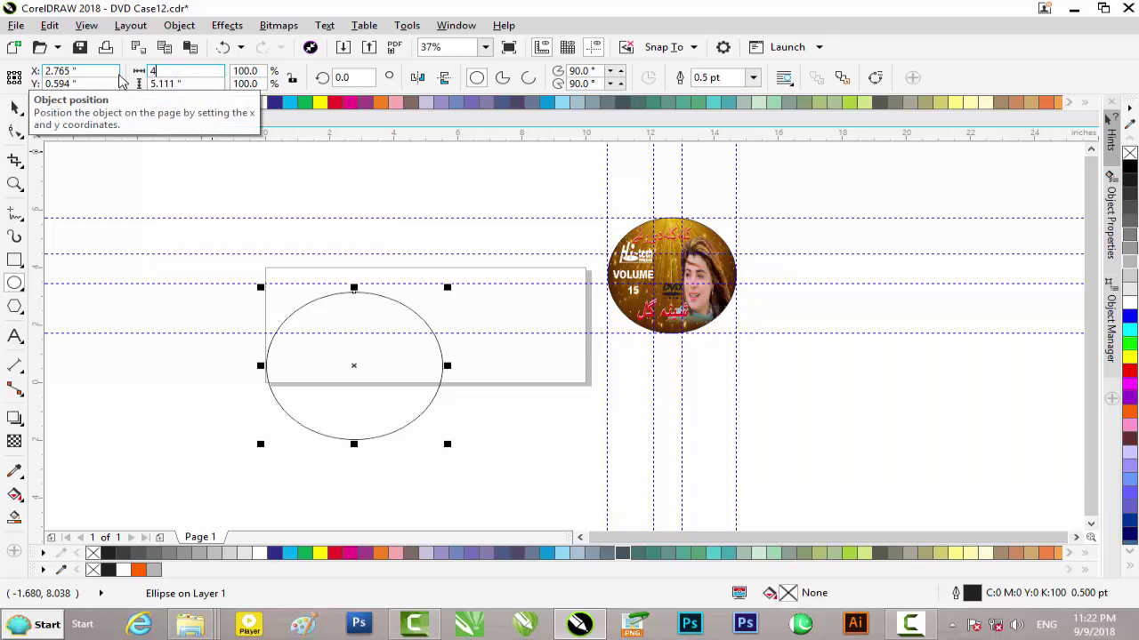
pyautogui.press('Tab')
pyautogui.write('4')
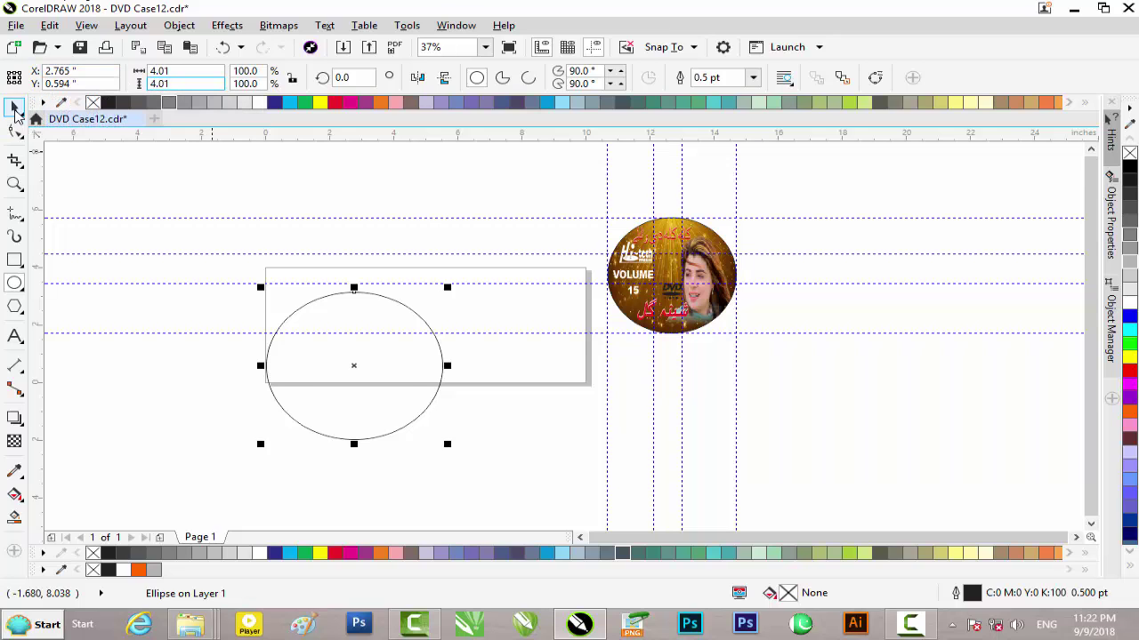
pyautogui.click(14, 107)
pyautogui.moveTo(373, 347); pyautogui.dragTo(549, 377)
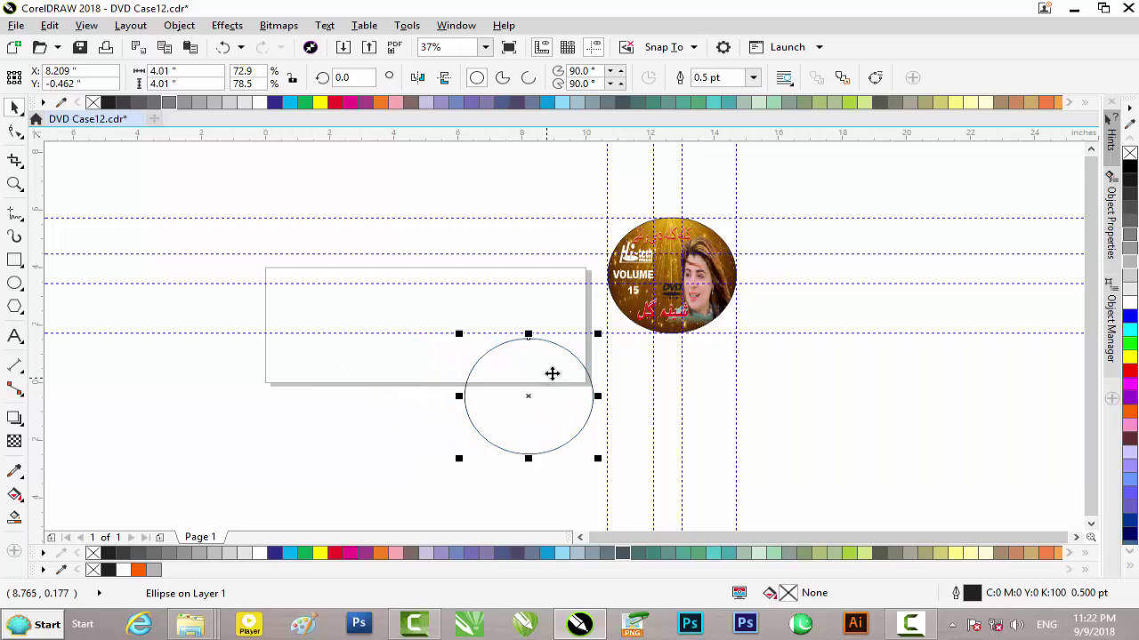
pyautogui.moveTo(800, 202); pyautogui.dragTo(578, 333)
# Move the disc label to the lower left and the empty circle onto the guideline grid
pyautogui.moveTo(627, 298)
pyautogui.mouseDown()
pyautogui.moveTo(287, 374)
pyautogui.moveTo(233, 429)
pyautogui.mouseUp()
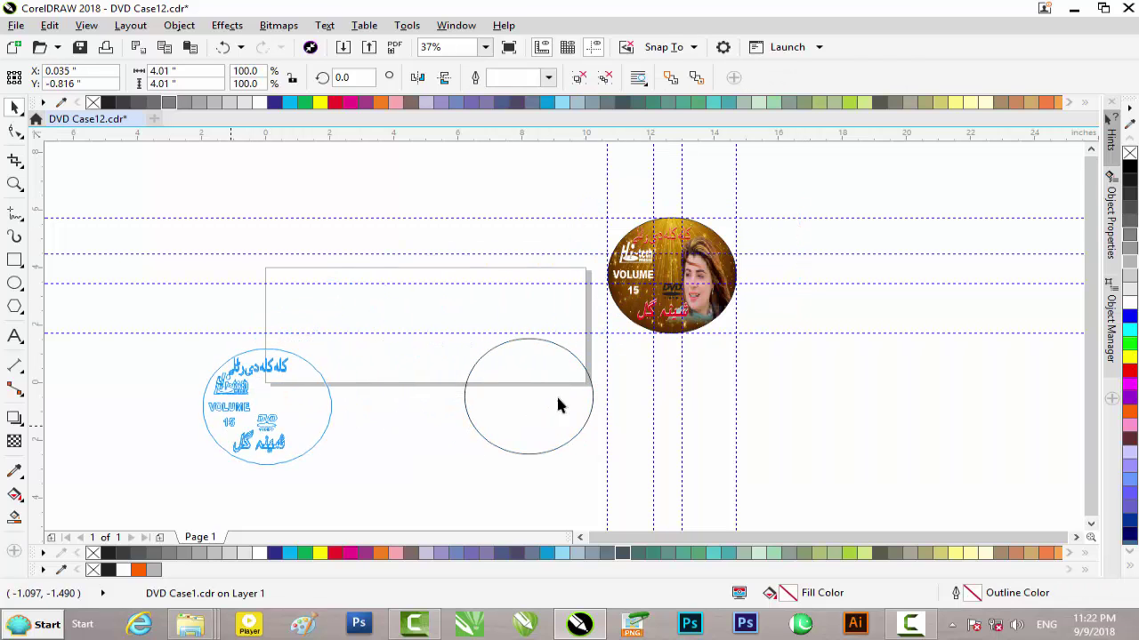
pyautogui.moveTo(562, 375); pyautogui.dragTo(691, 265)
pyautogui.scroll(2, 678, 262)
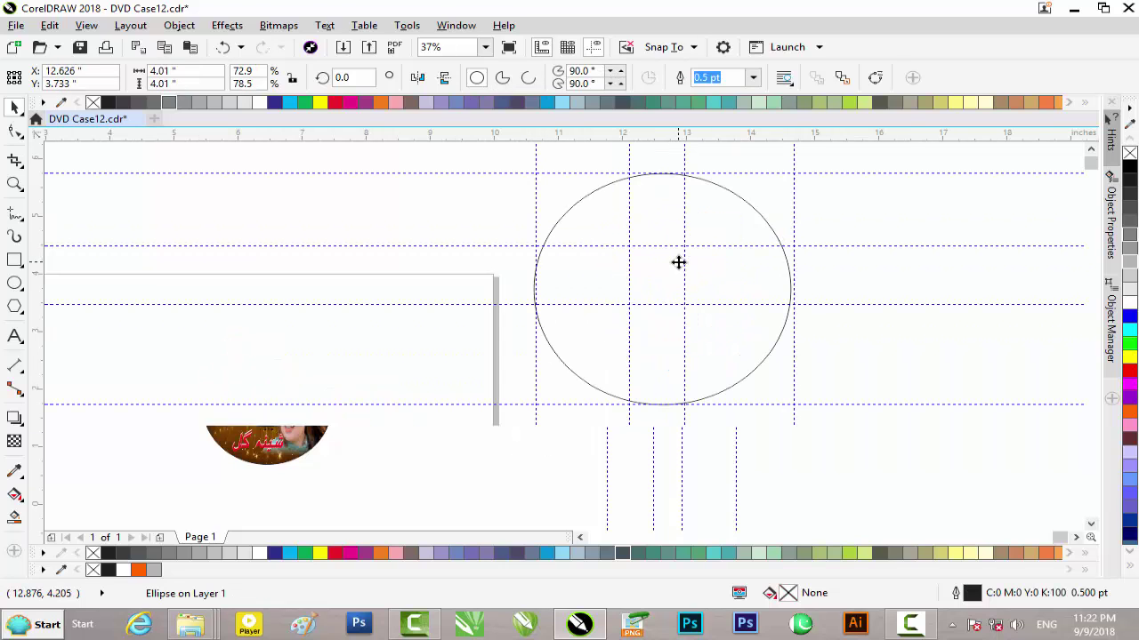
pyautogui.press('Right')
pyautogui.press('Right')
pyautogui.scroll(-2, 658, 268)
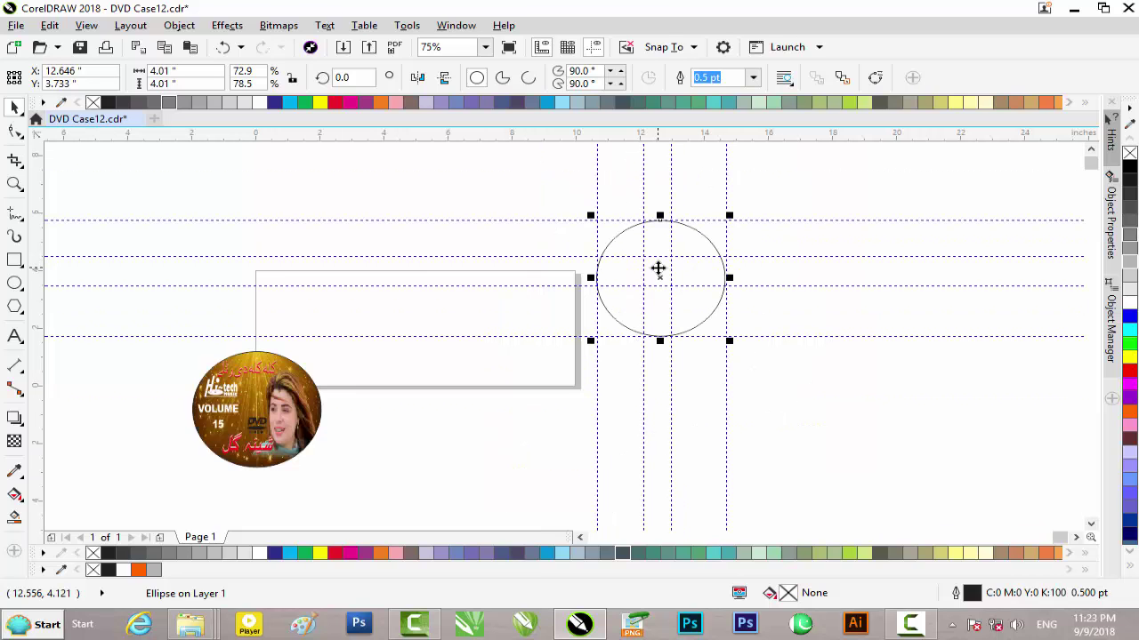
# Ungroup the left disc label and finish editing its circle PowerClip contents
pyautogui.click(277, 401)
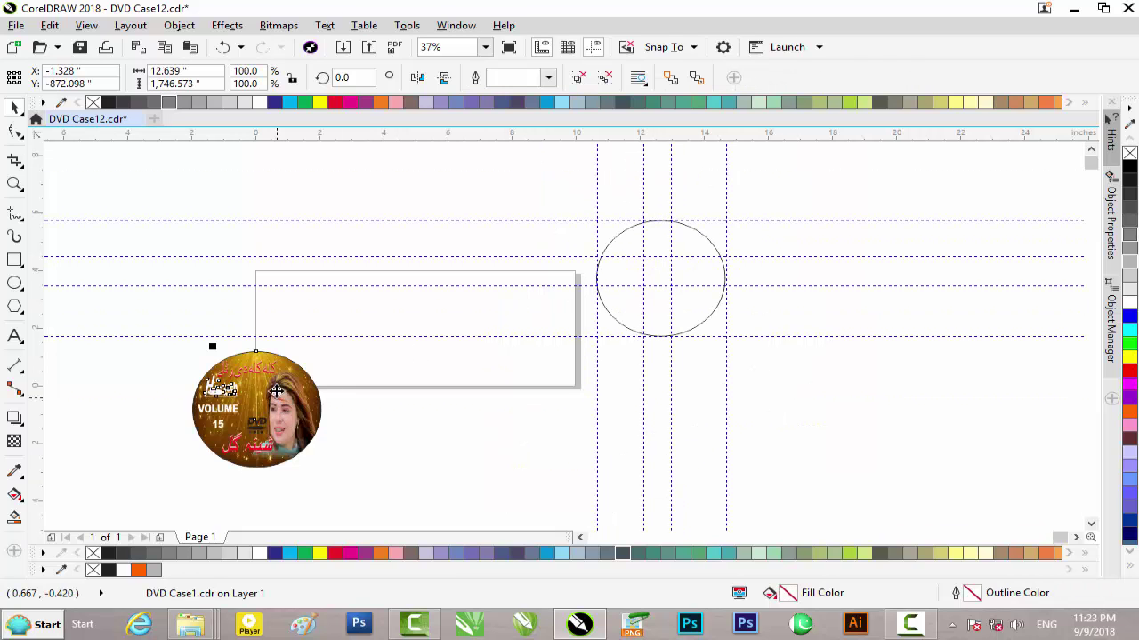
pyautogui.hotkey('ctrl', 'u')
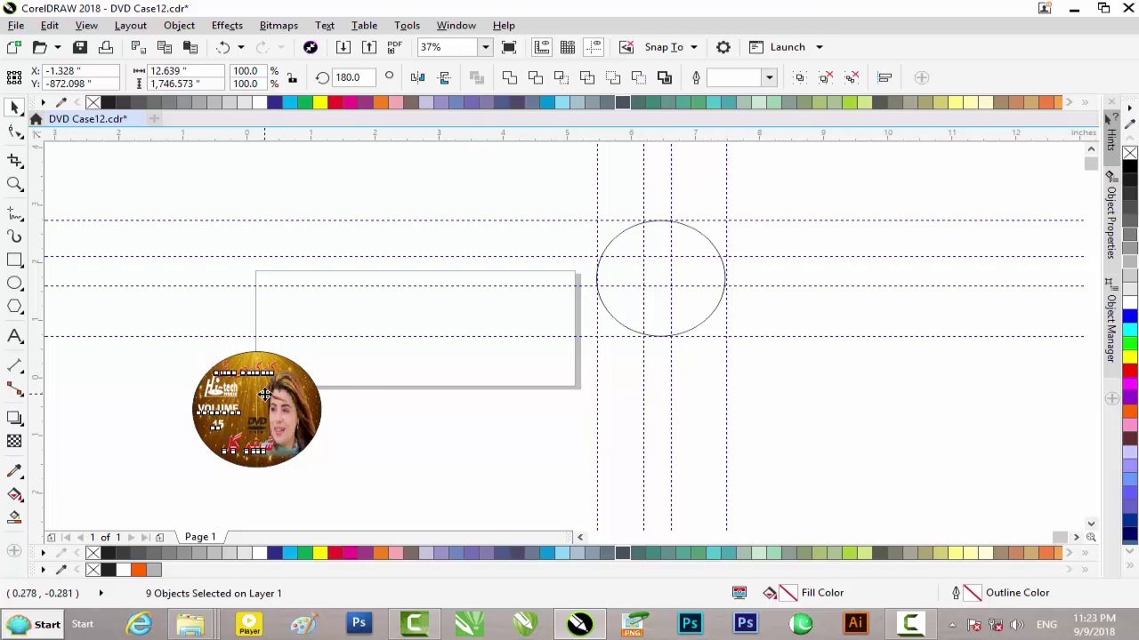
pyautogui.scroll(1, 265, 394)
pyautogui.click(249, 356)
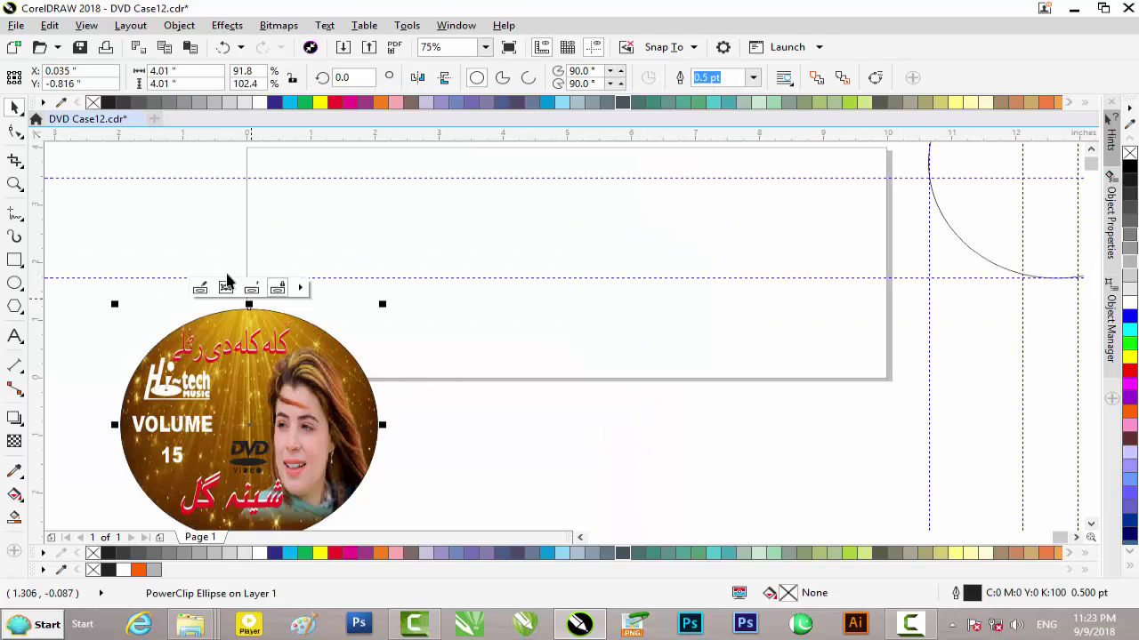
pyautogui.click(200, 288)
pyautogui.scroll(-1, 340, 363)
pyautogui.moveTo(380, 324); pyautogui.dragTo(220, 460)
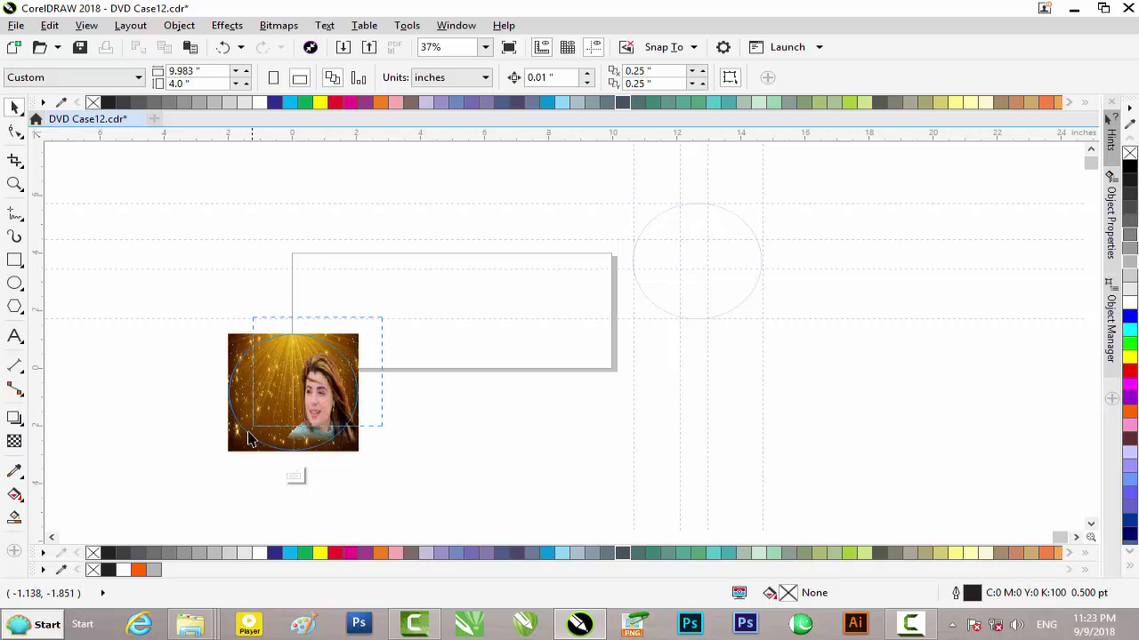
pyautogui.click(294, 476)
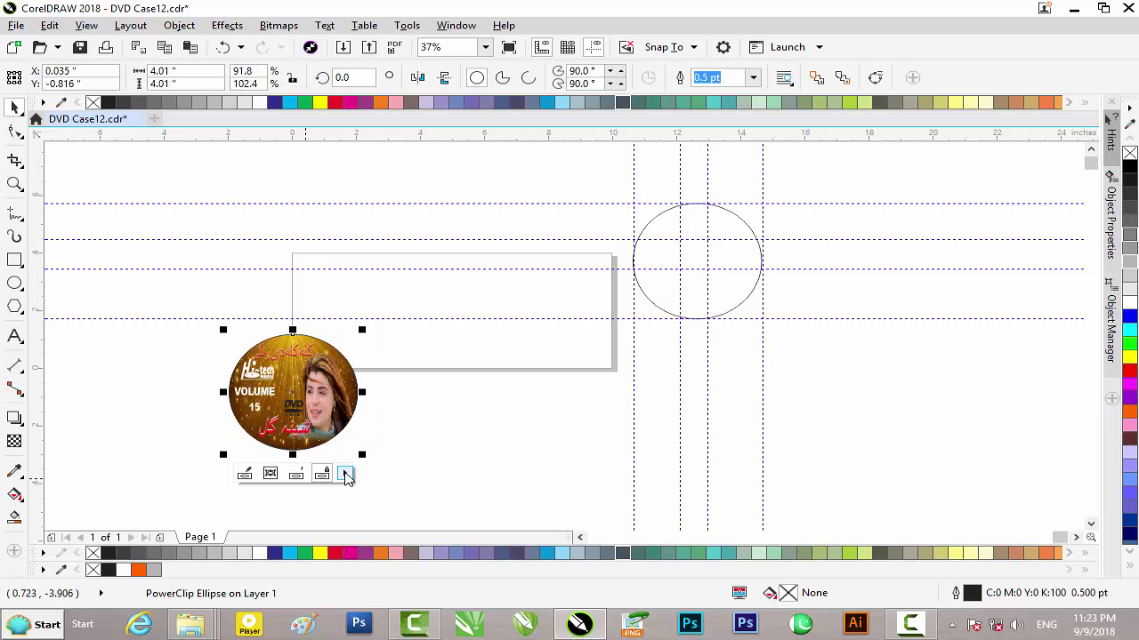
# PowerClip the portrait photo inside the right-hand circle
pyautogui.moveTo(310, 421); pyautogui.dragTo(826, 358)
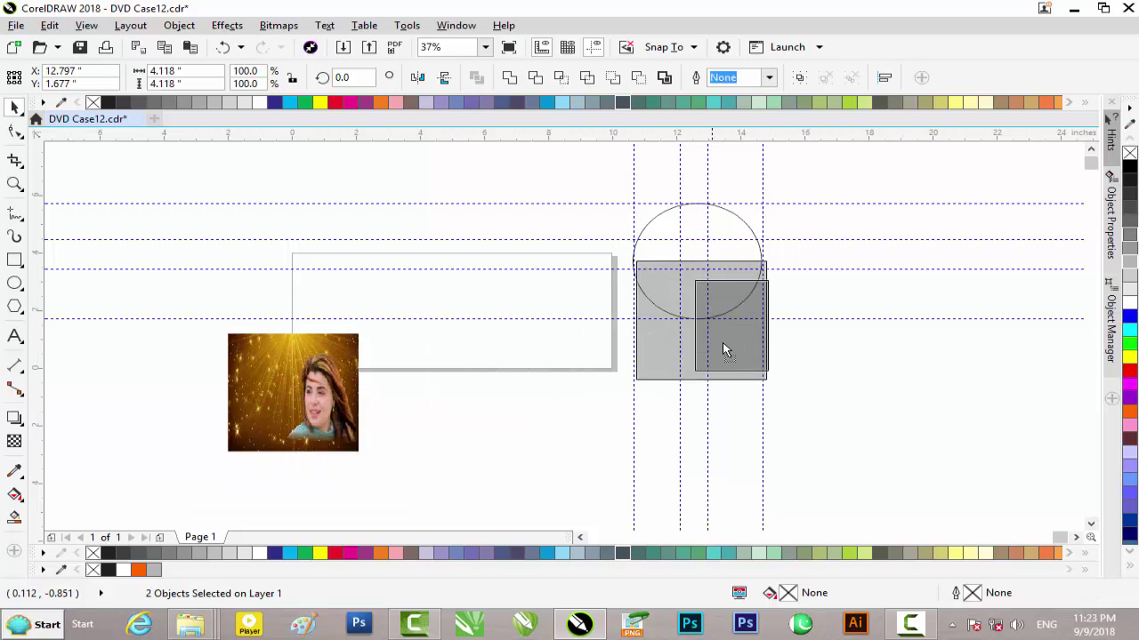
pyautogui.rightClick(826, 359)
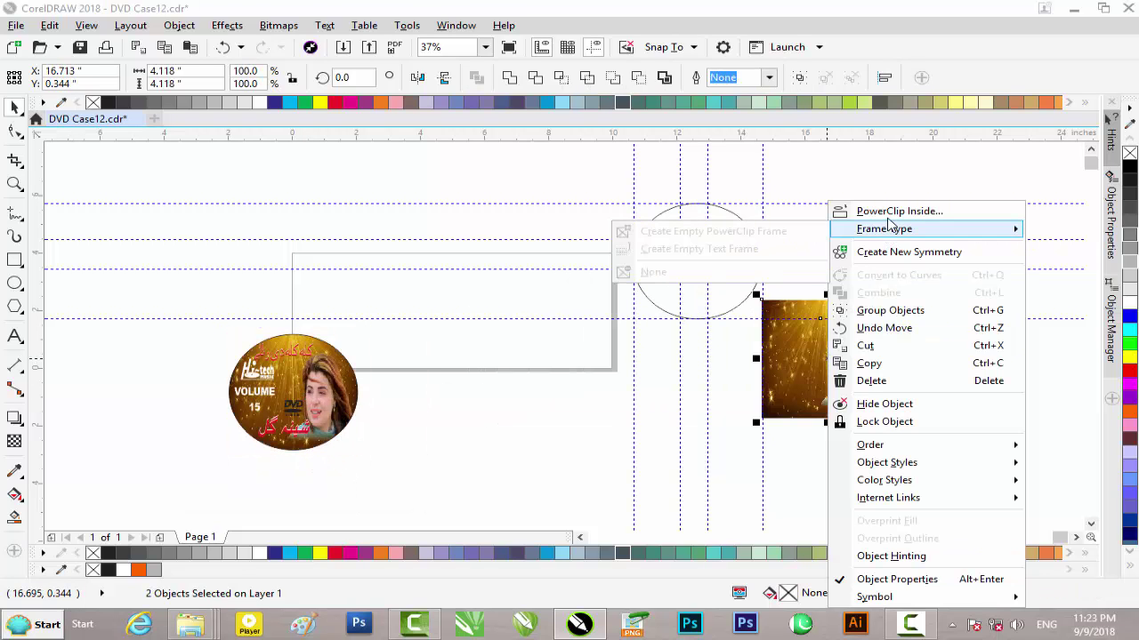
pyautogui.click(854, 211)
pyautogui.click(698, 242)
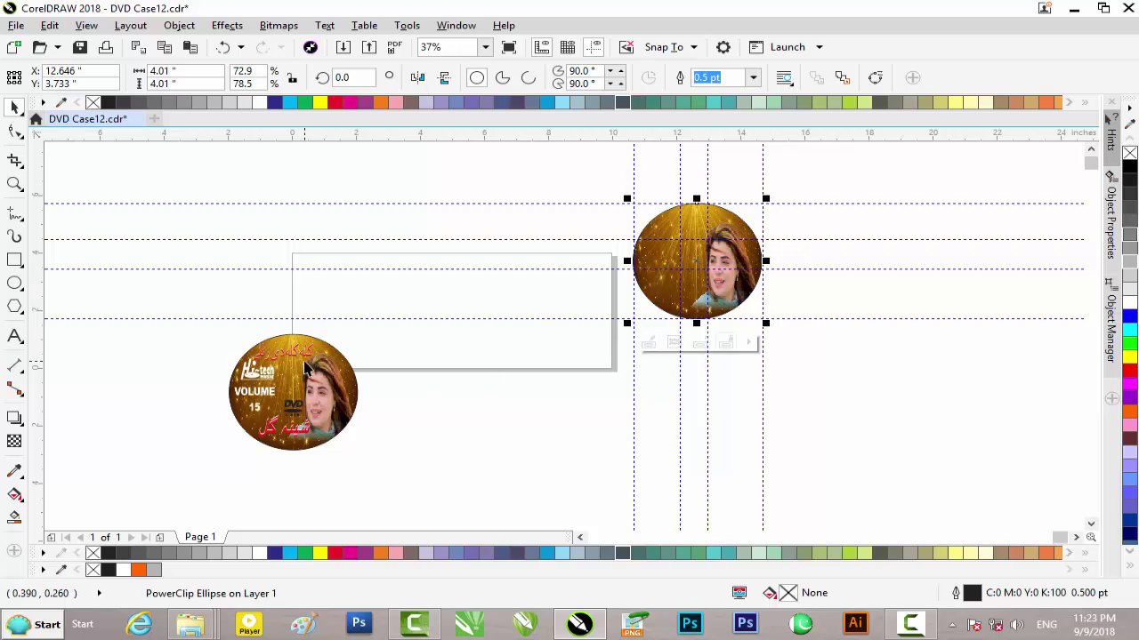
# Copy the title text and Hi-tech logo to the top of the right disc, nudged left and down
pyautogui.scroll(2, 314, 343)
pyautogui.moveTo(368, 320); pyautogui.dragTo(150, 439)
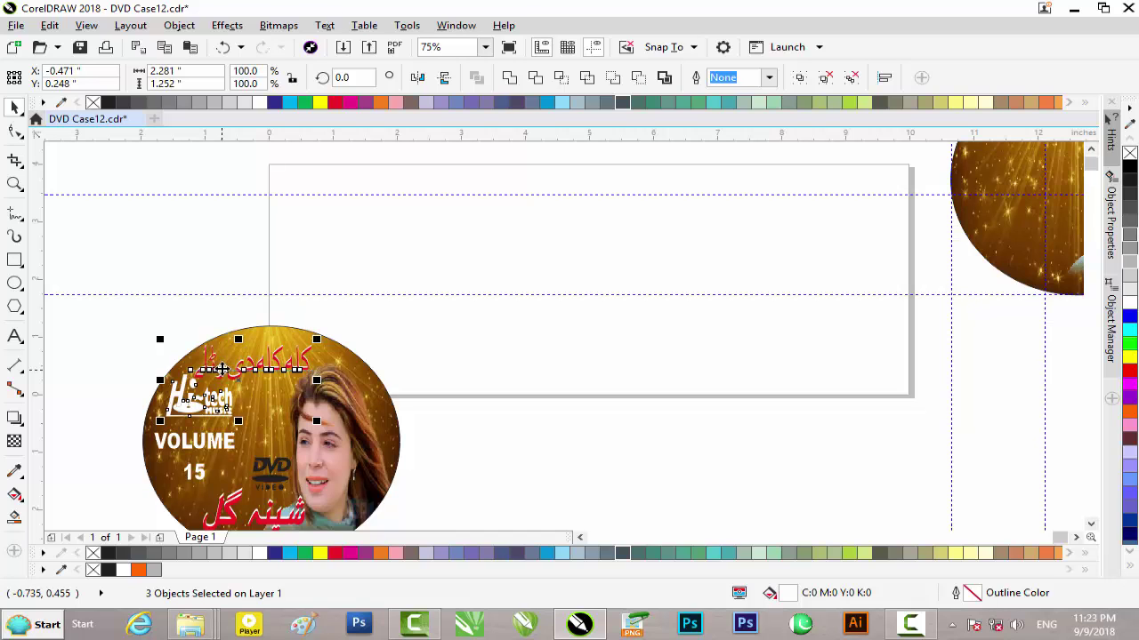
pyautogui.moveTo(222, 369)
pyautogui.mouseDown()
pyautogui.moveTo(1078, 174)
pyautogui.moveTo(1084, 257)
pyautogui.mouseUp()
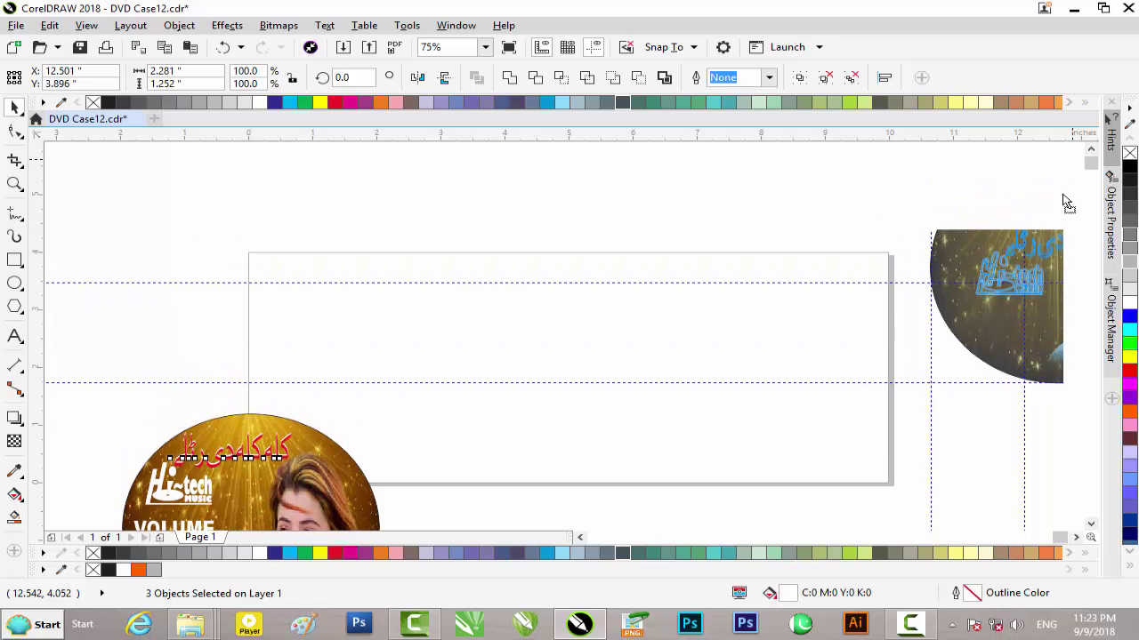
pyautogui.moveTo(1085, 257)
pyautogui.mouseDown()
pyautogui.moveTo(868, 191)
pyautogui.moveTo(873, 205)
pyautogui.moveTo(873, 194)
pyautogui.mouseUp()
pyautogui.scroll(2, 875, 196)
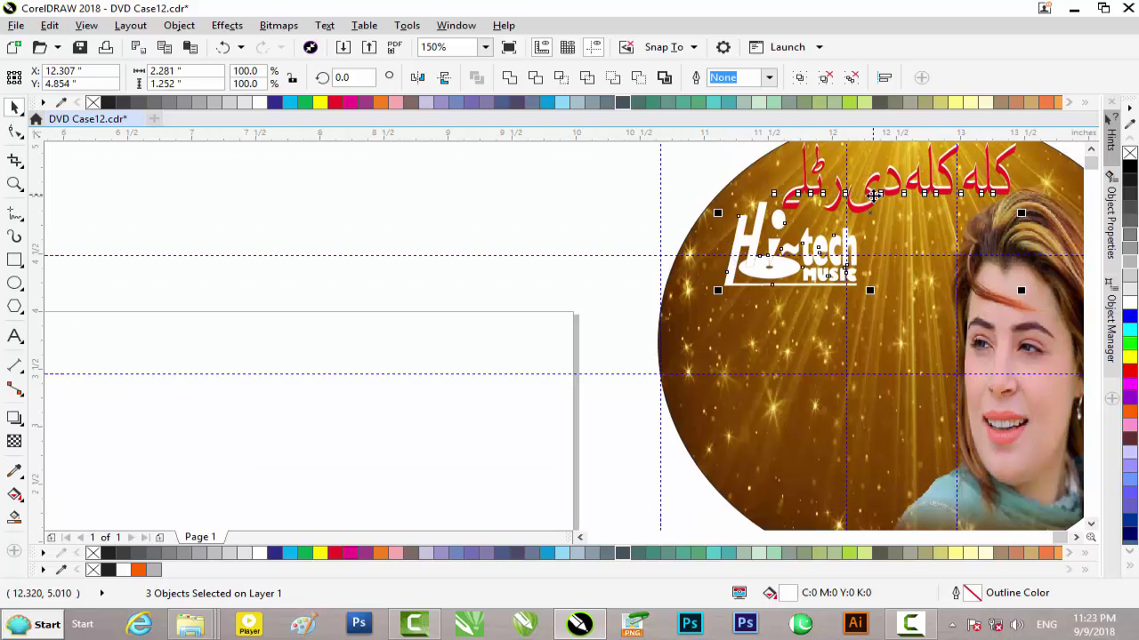
pyautogui.press('Left')
pyautogui.press('Left')
pyautogui.press('Left')
pyautogui.press('Left')
pyautogui.press('Down')
pyautogui.press('Left')
pyautogui.press('Down')
pyautogui.press('Left')
pyautogui.press('Down')
pyautogui.scroll(-1, 872, 195)
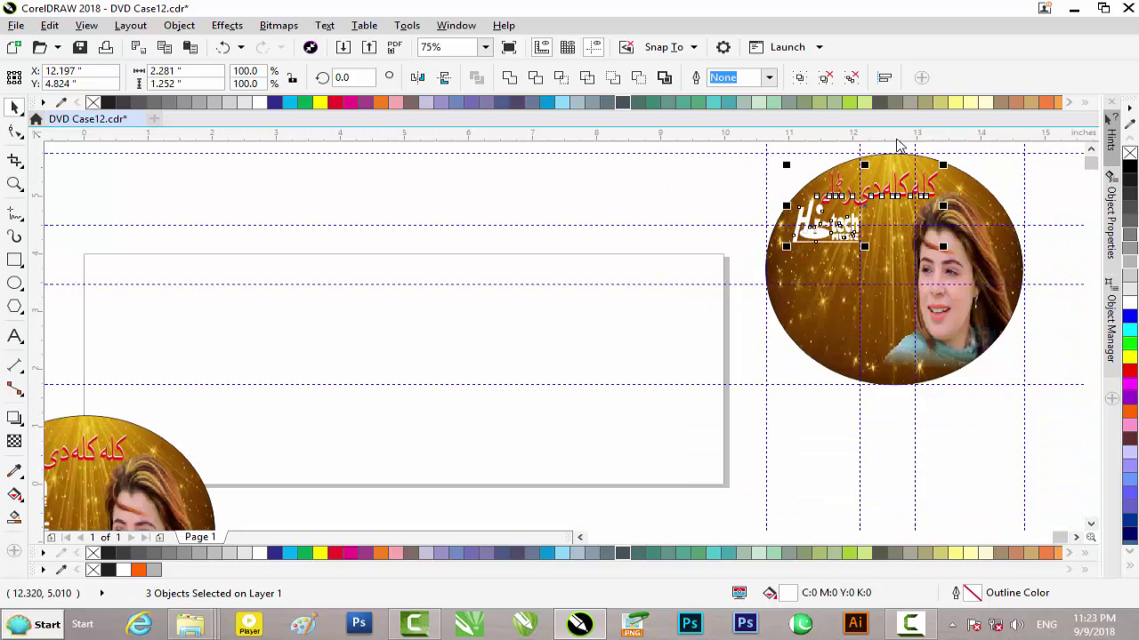
pyautogui.moveTo(189, 624)
pyautogui.moveTo(309, 534)
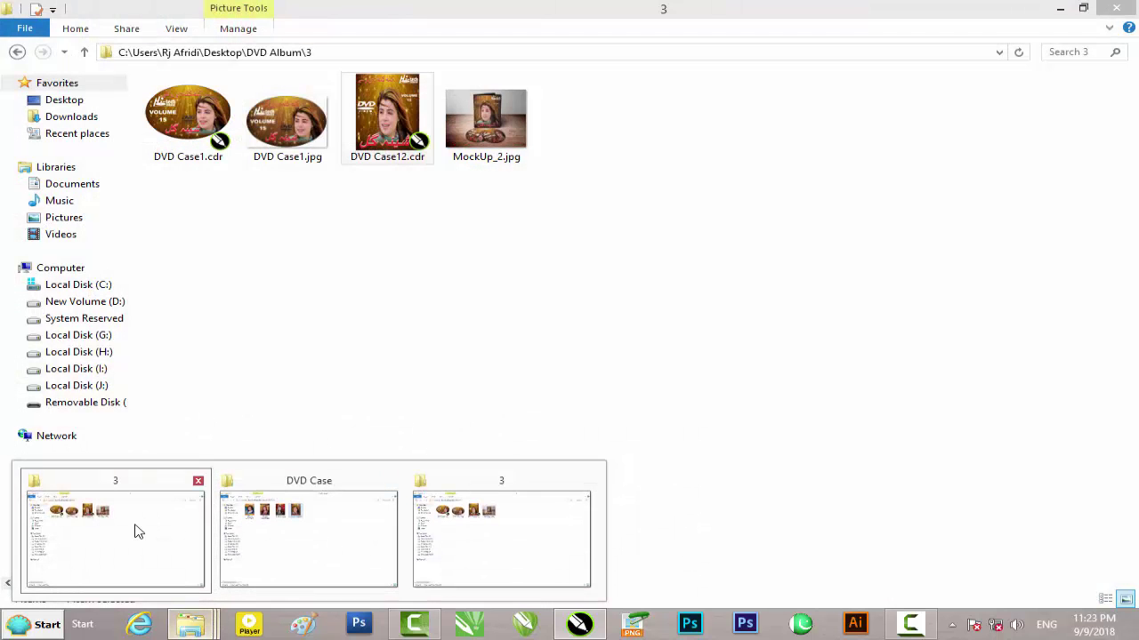
# View MockUp_2.jpg from DVD Album\3 in Photo Viewer, then return to CorelDRAW
pyautogui.click(134, 528)
pyautogui.doubleClick(499, 131)
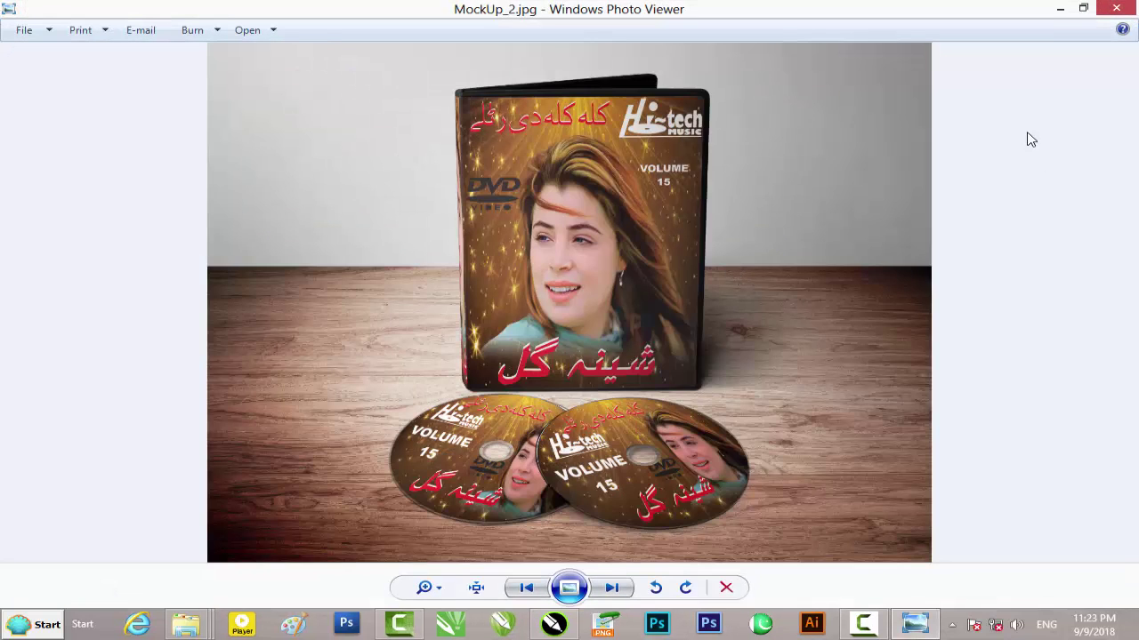
pyautogui.click(1059, 8)
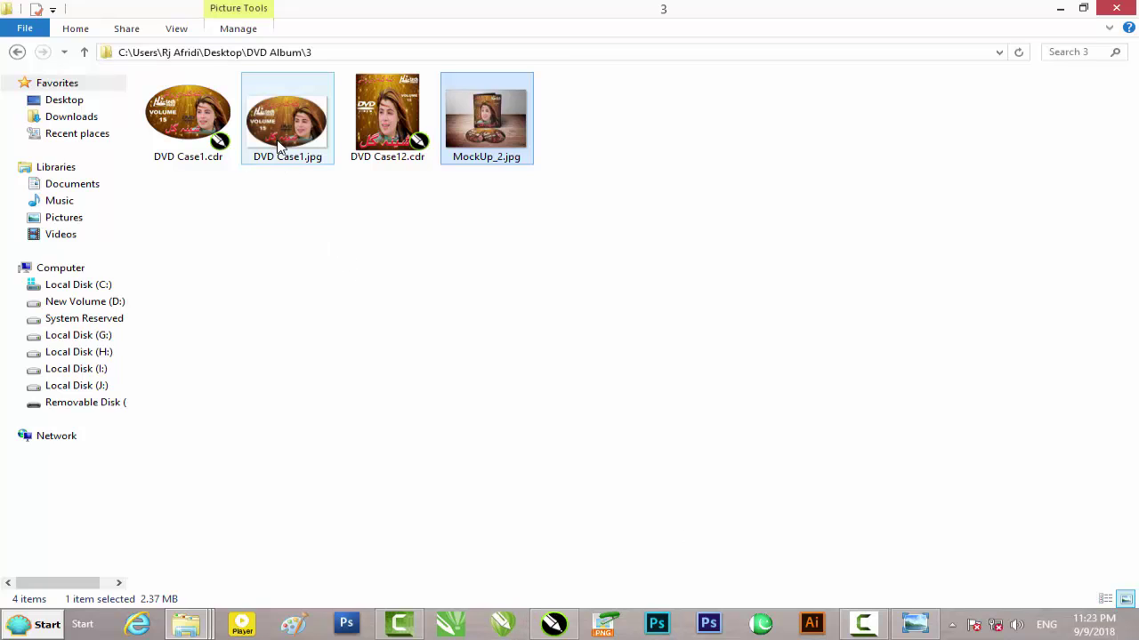
pyautogui.click(557, 622)
# Copy the VOLUME, 15, DVD logo and red name text onto the right disc, then delete the left disc
pyautogui.scroll(-1, 821, 256)
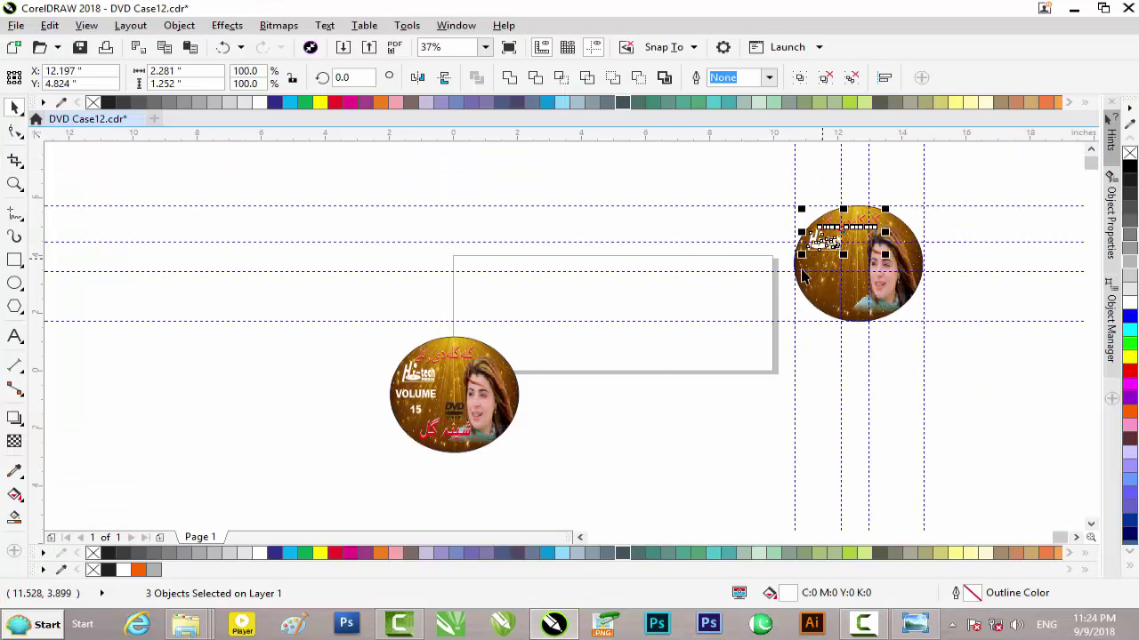
pyautogui.scroll(1, 570, 347)
pyautogui.scroll(-1, 399, 405)
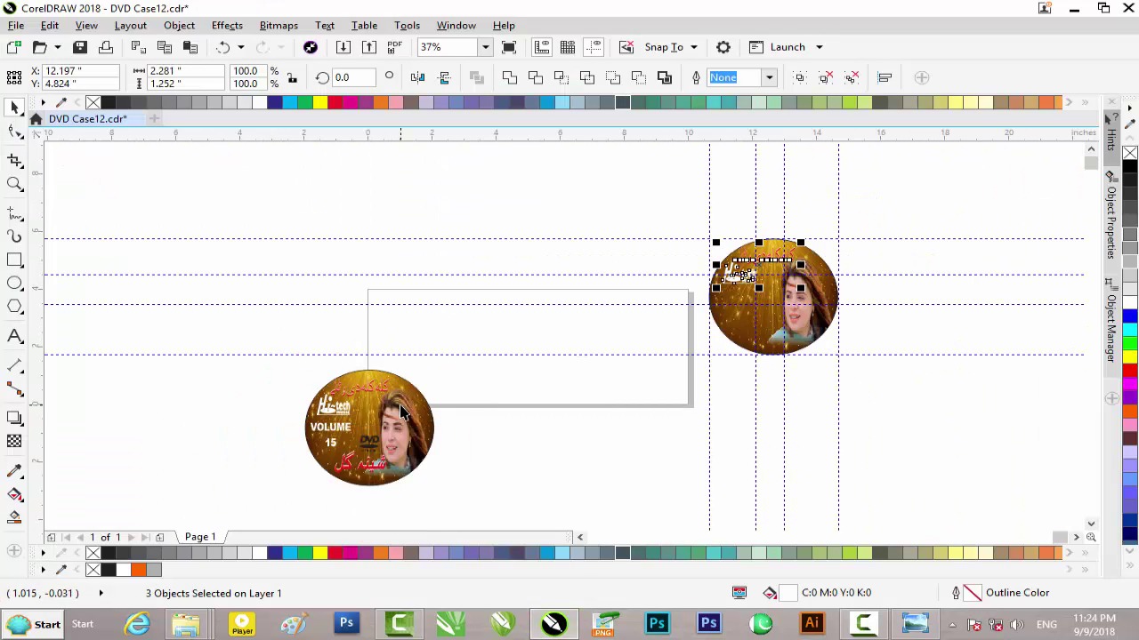
pyautogui.moveTo(286, 424); pyautogui.dragTo(471, 517)
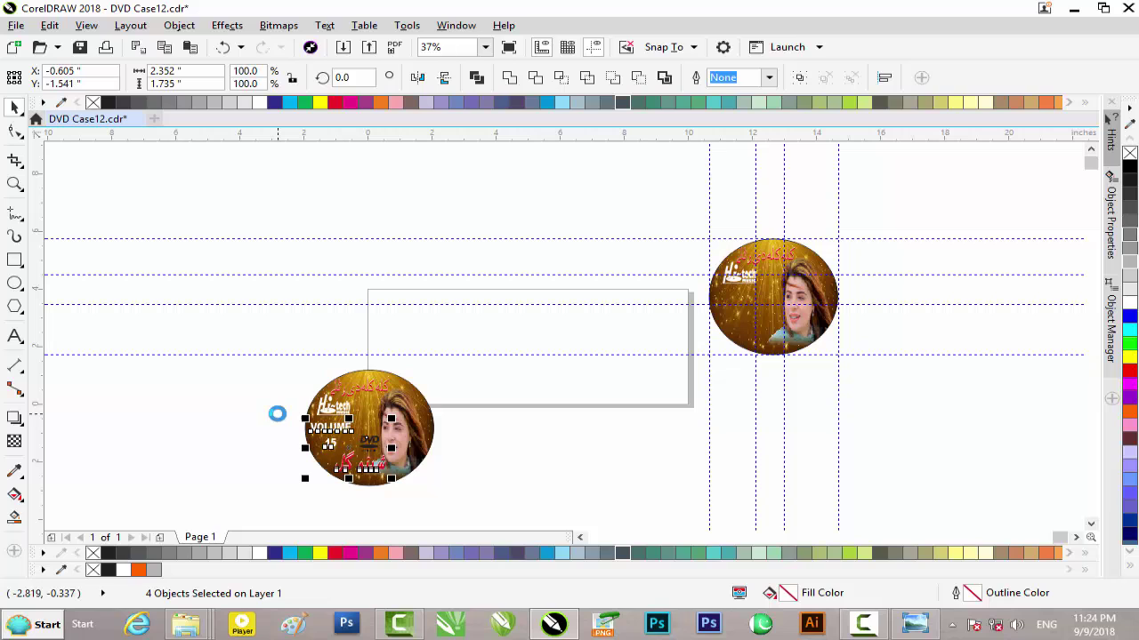
pyautogui.moveTo(368, 445)
pyautogui.mouseDown()
pyautogui.moveTo(703, 382)
pyautogui.moveTo(770, 321)
pyautogui.mouseUp()
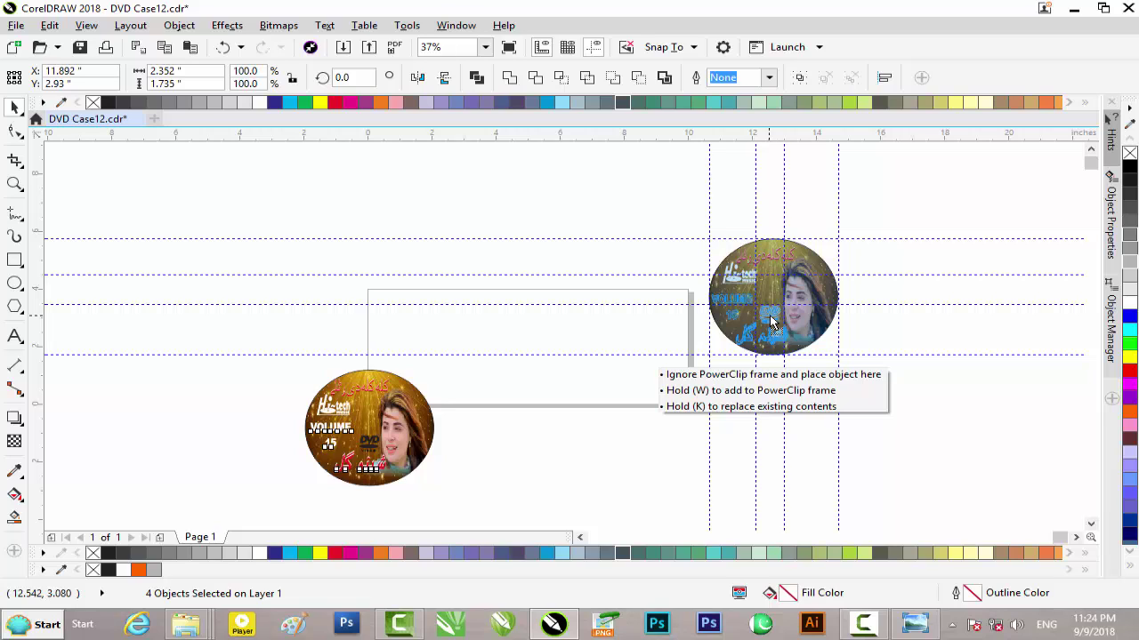
pyautogui.moveTo(770, 322); pyautogui.dragTo(771, 321)
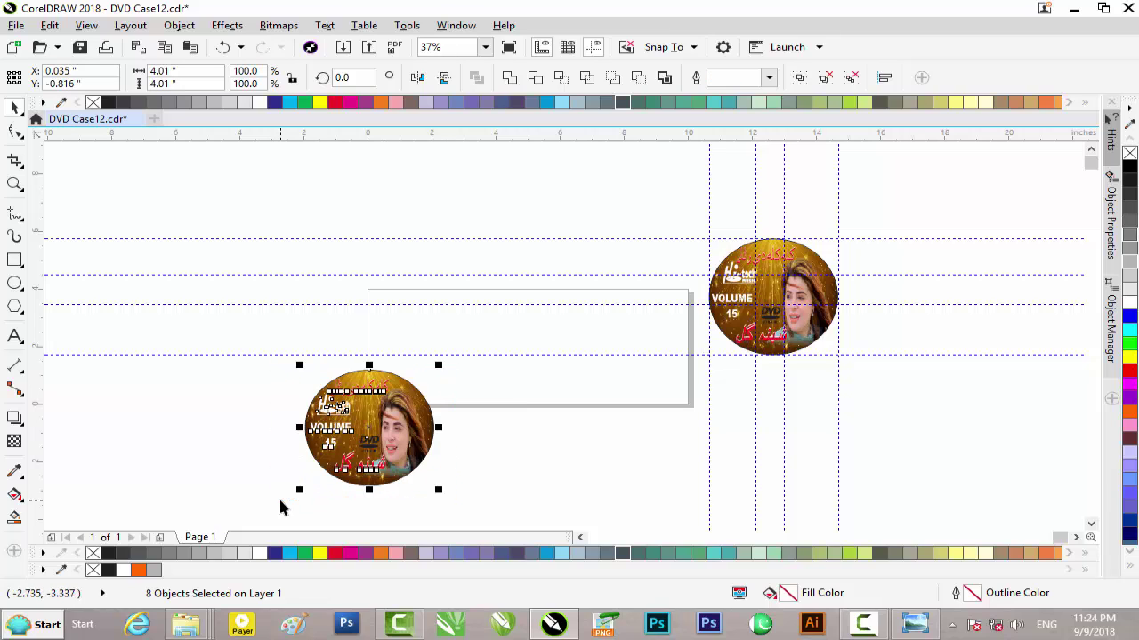
pyautogui.press('Delete')
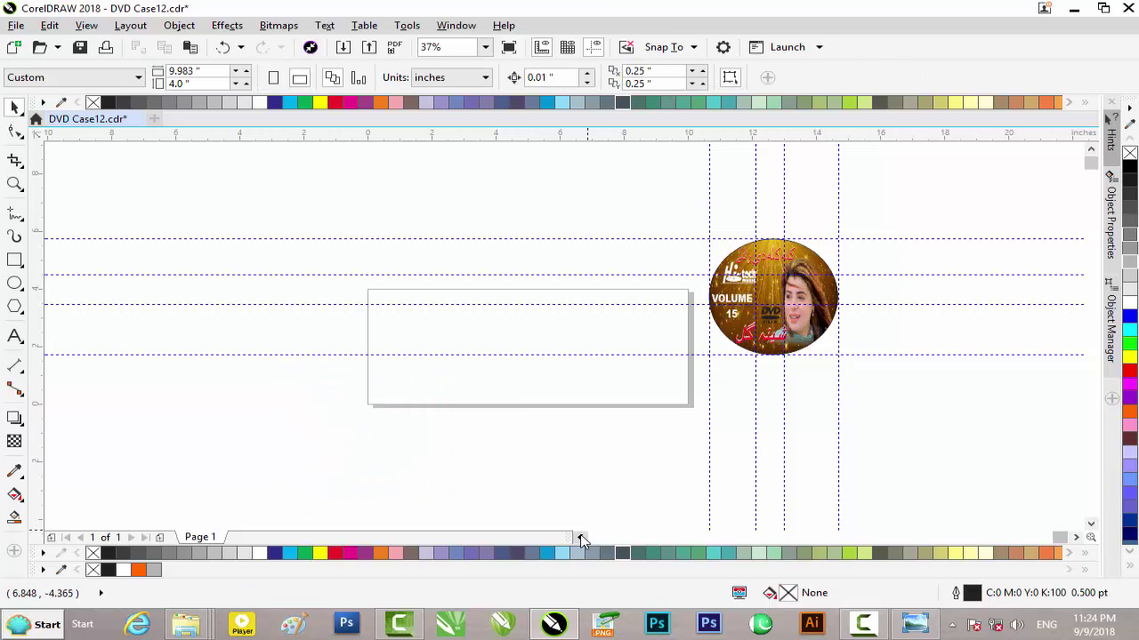
pyautogui.scroll(3, 823, 275)
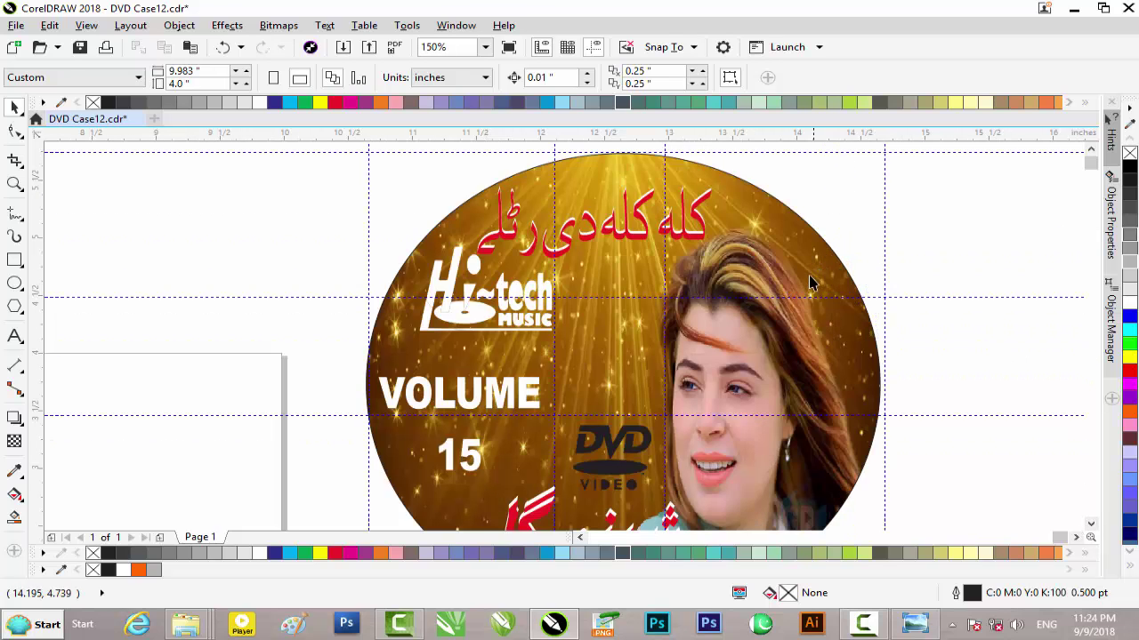
pyautogui.moveTo(1091, 163); pyautogui.dragTo(1092, 175)
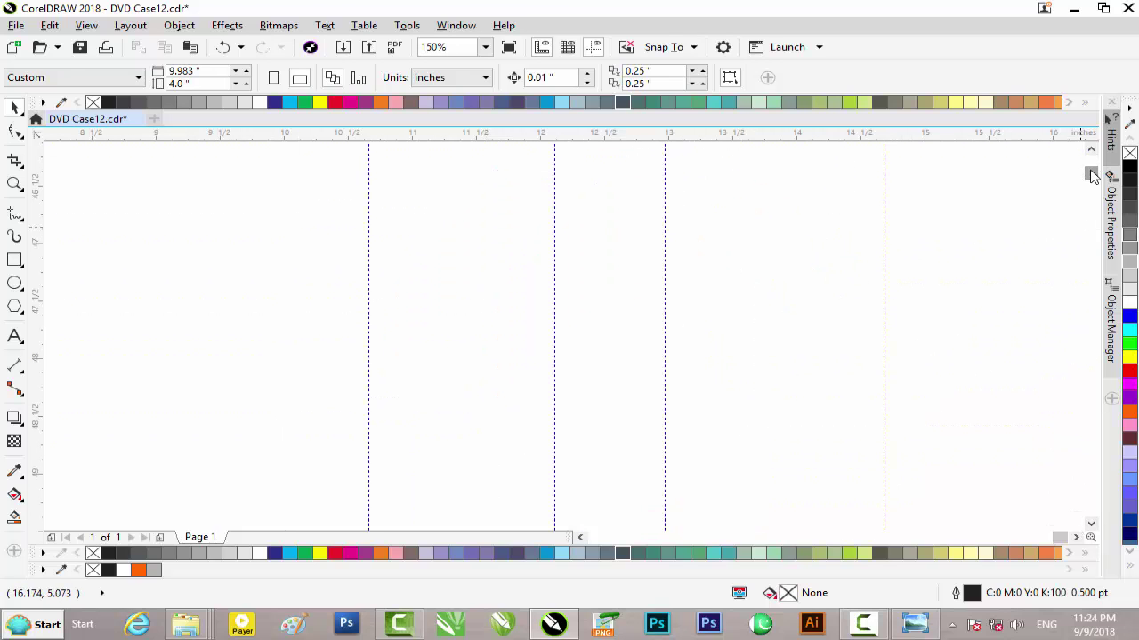
pyautogui.scroll(-3, 1005, 233)
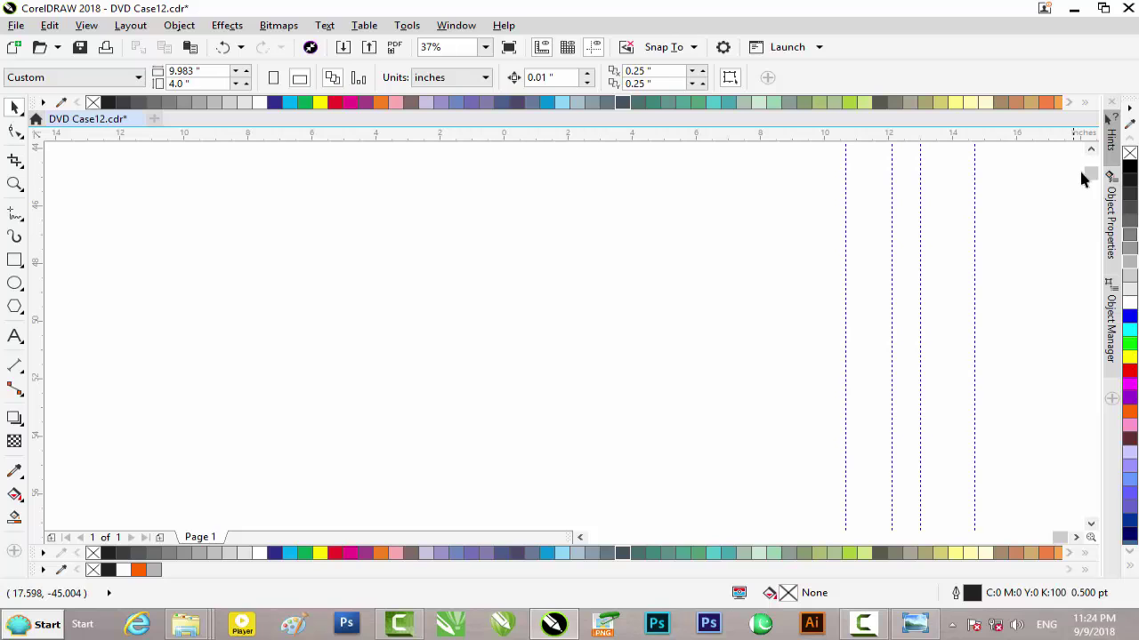
pyautogui.moveTo(1090, 177); pyautogui.dragTo(1087, 247)
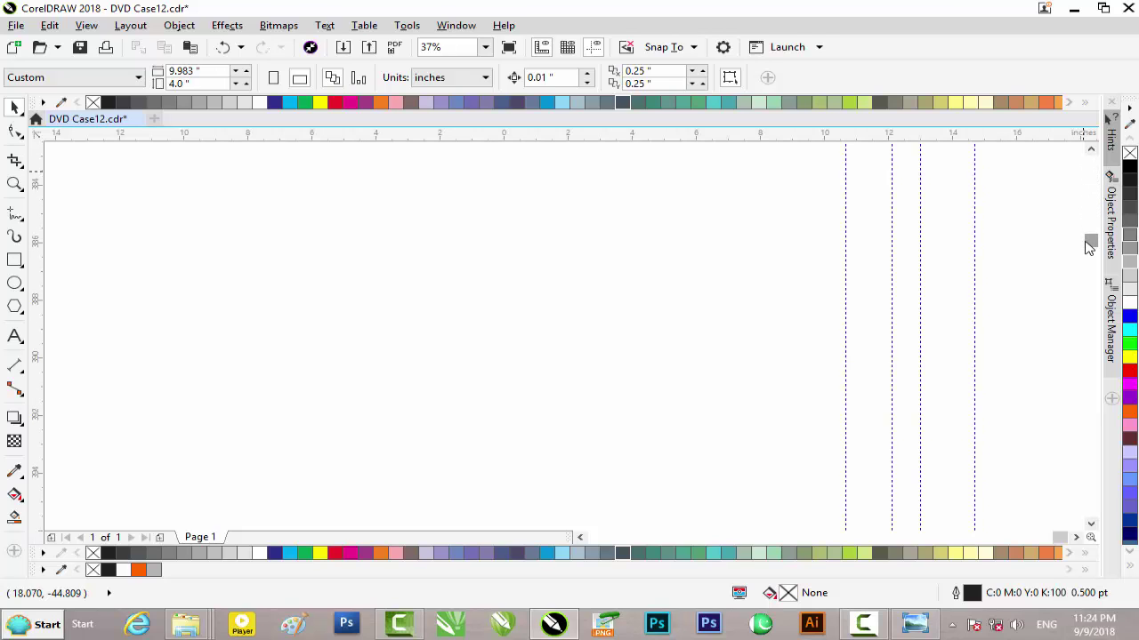
pyautogui.scroll(-4, 1026, 271)
pyautogui.scroll(2, 1025, 272)
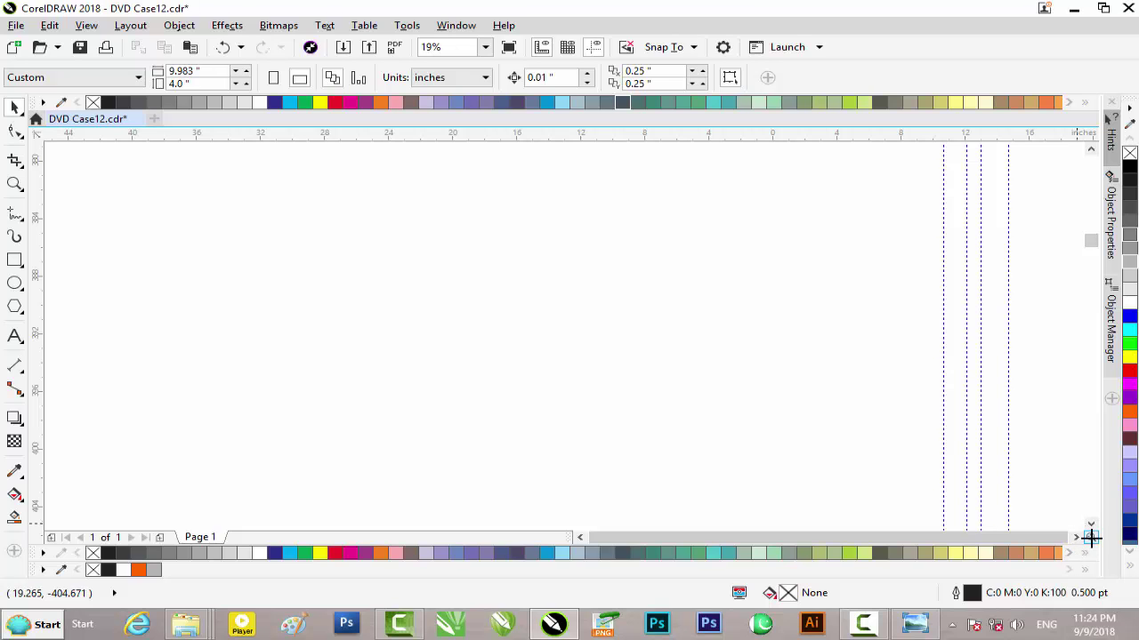
pyautogui.moveTo(1090, 538)
pyautogui.mouseDown()
pyautogui.moveTo(1066, 450)
pyautogui.moveTo(1086, 536)
pyautogui.mouseUp()
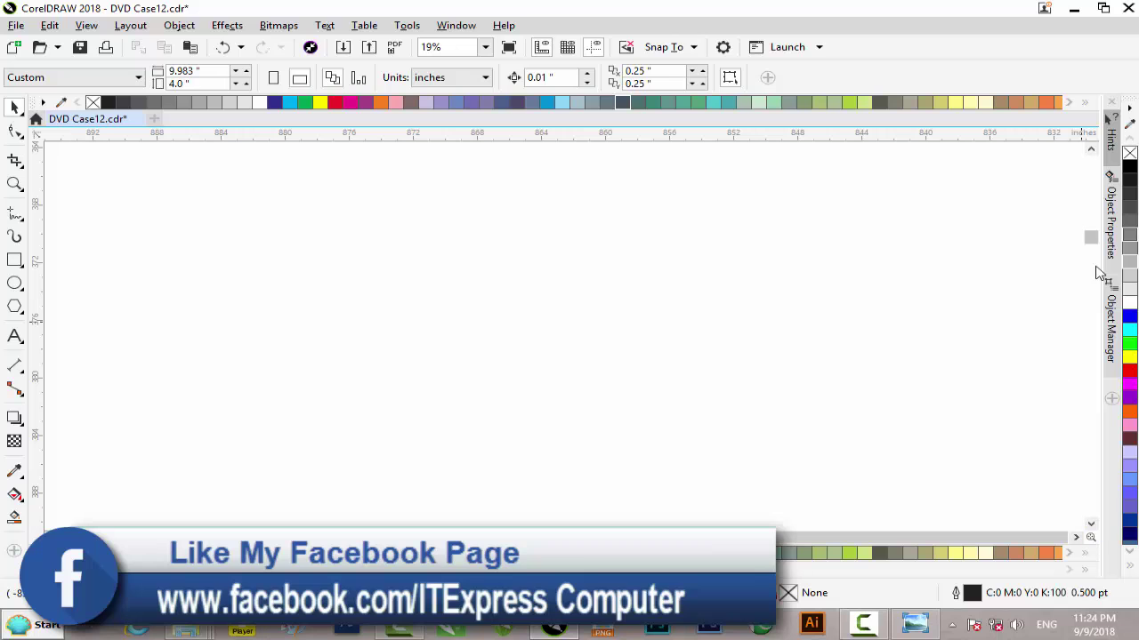
pyautogui.moveTo(1092, 247); pyautogui.dragTo(1094, 243)
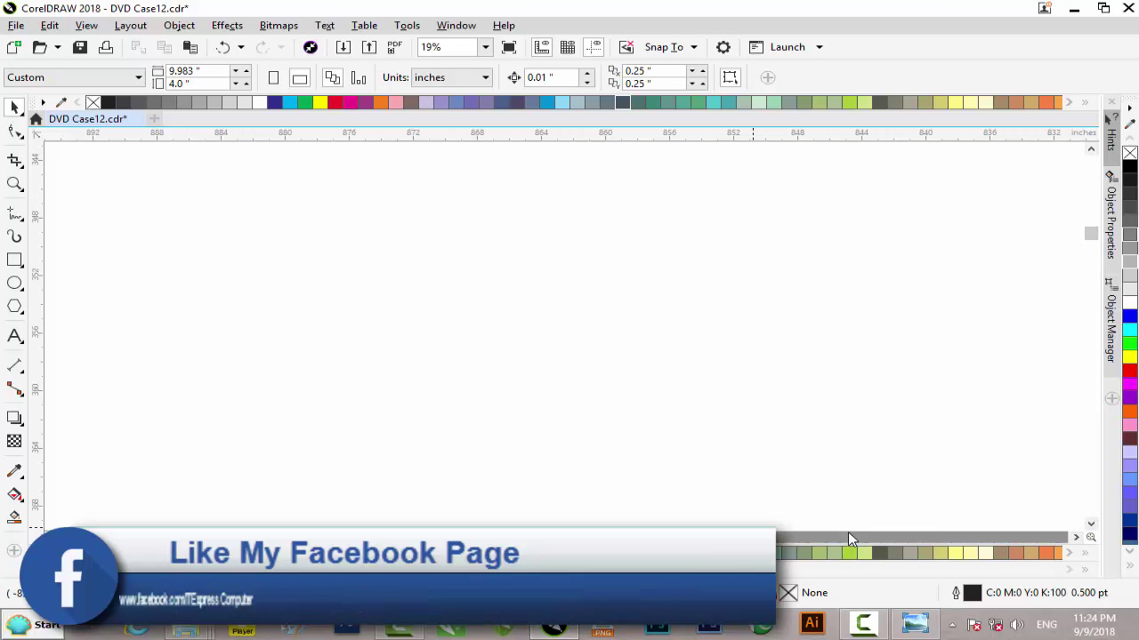
pyautogui.click(1076, 537)
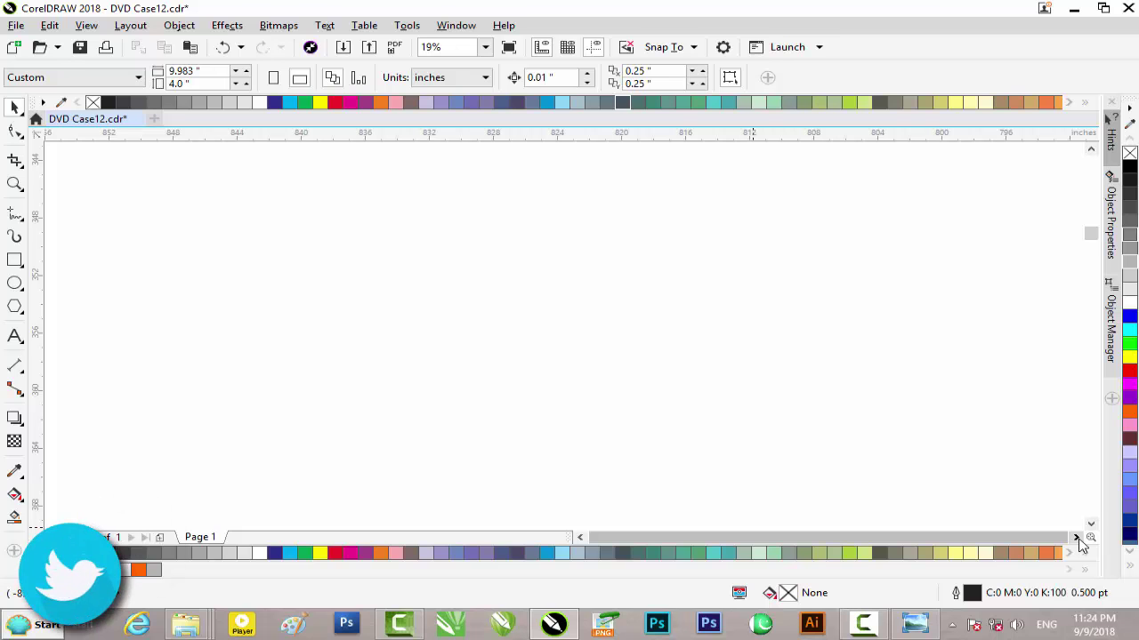
pyautogui.click(1090, 537)
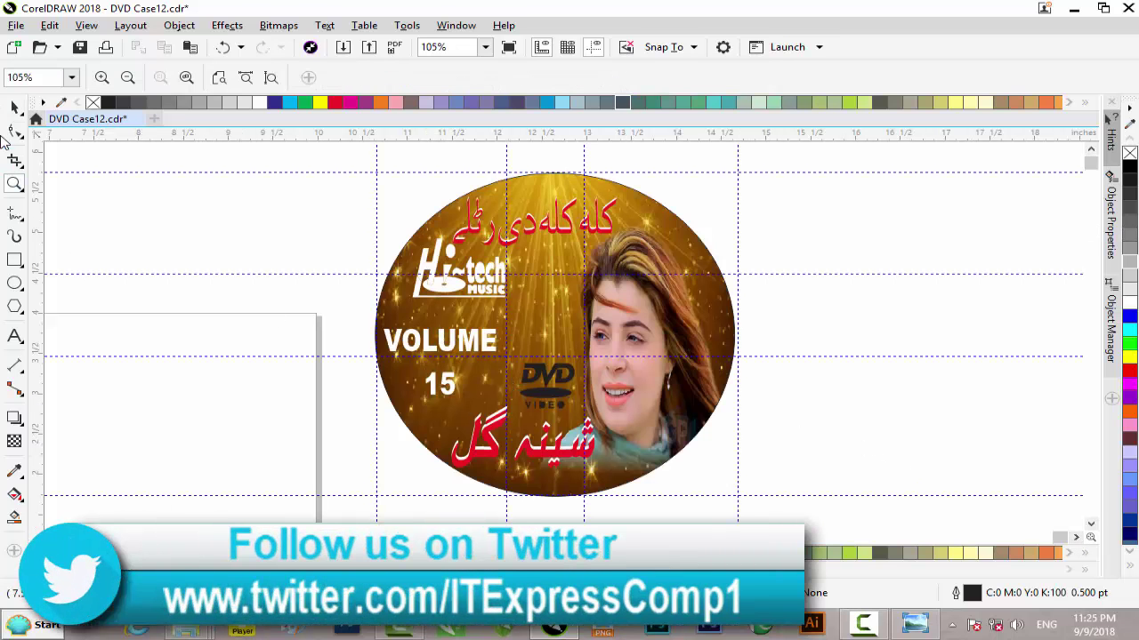
# Select the disc label text and nudge it slightly right and up
pyautogui.click(15, 108)
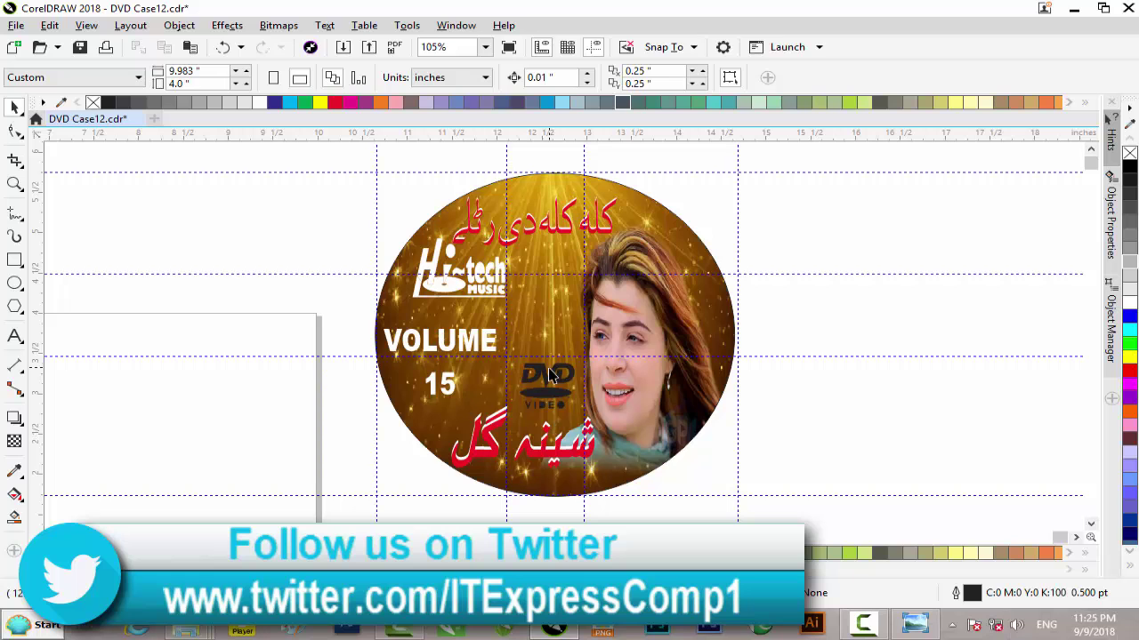
pyautogui.moveTo(336, 306); pyautogui.dragTo(693, 468)
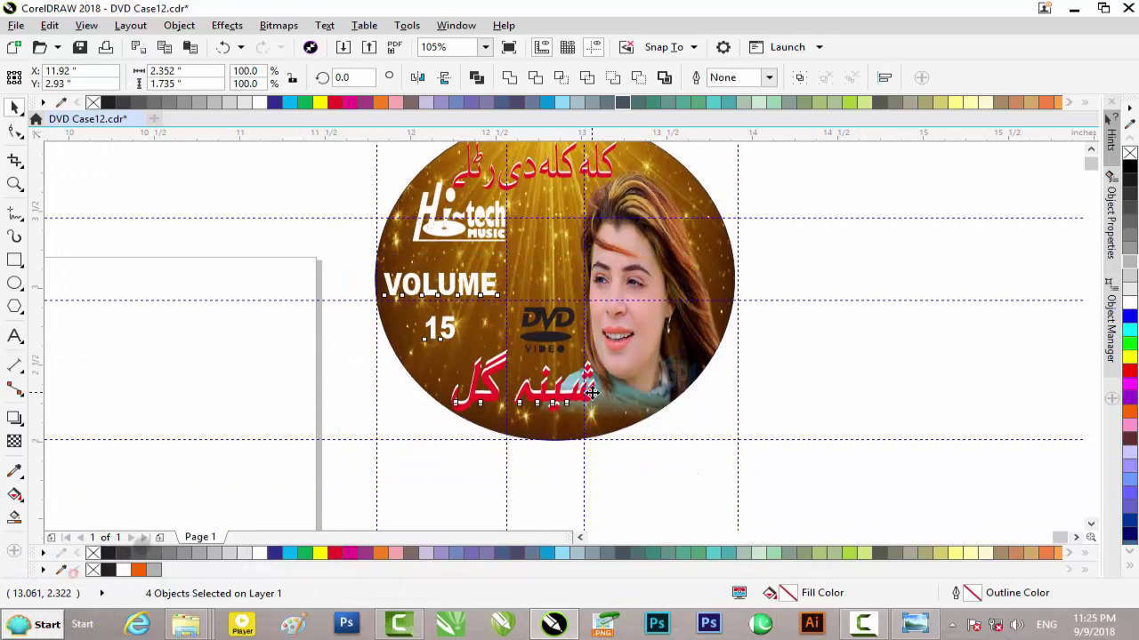
pyautogui.scroll(2, 590, 393)
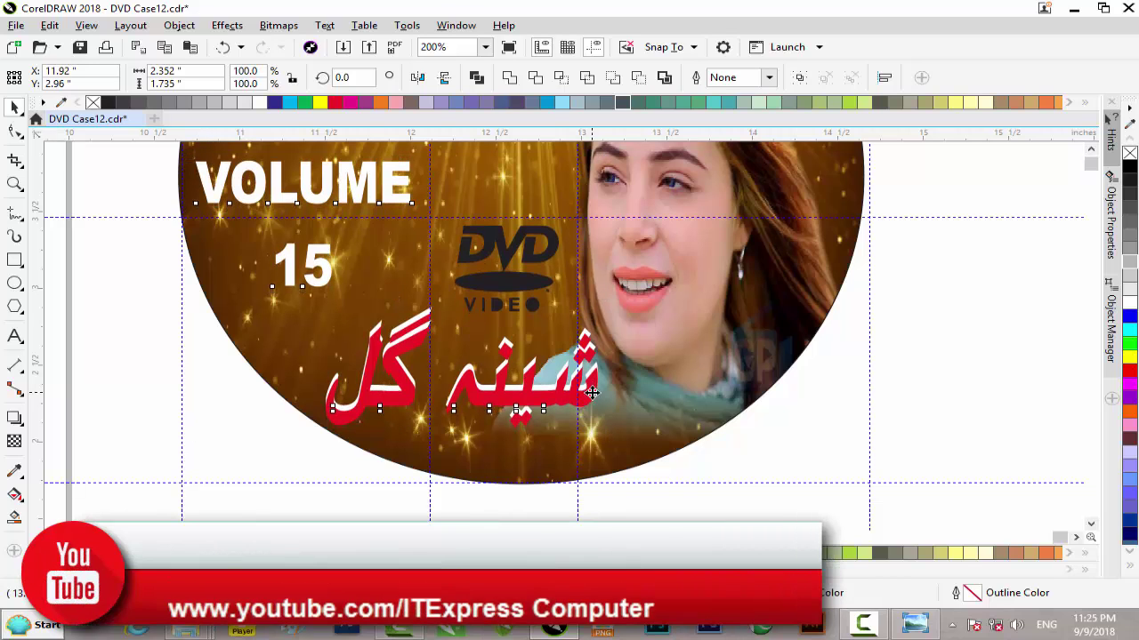
pyautogui.press('Right')
pyautogui.press('Up')
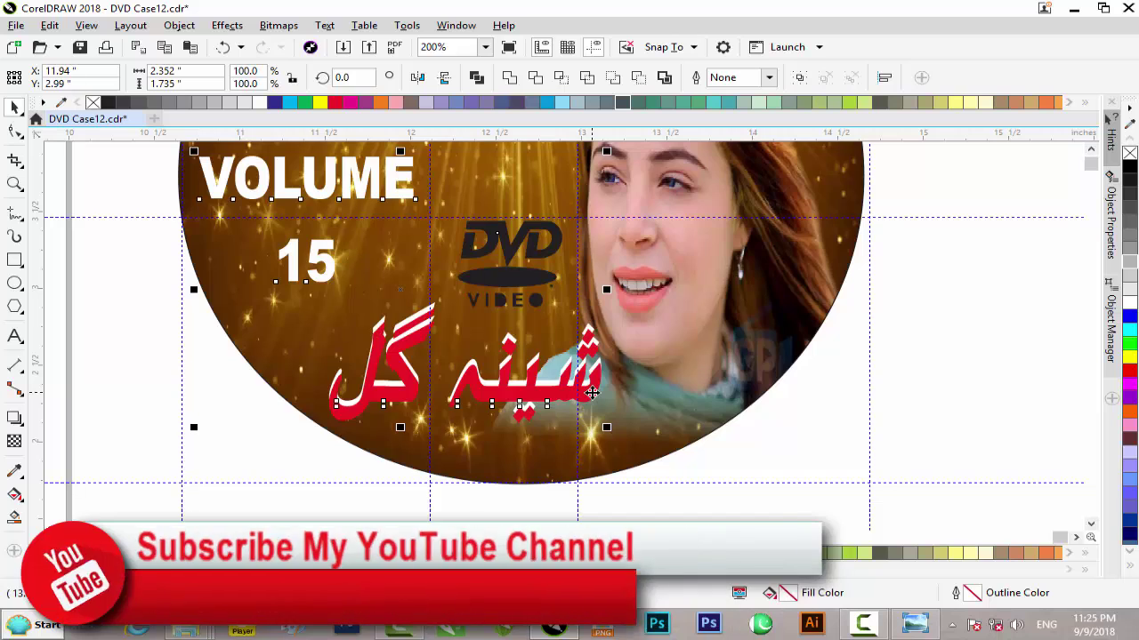
pyautogui.scroll(-2, 591, 392)
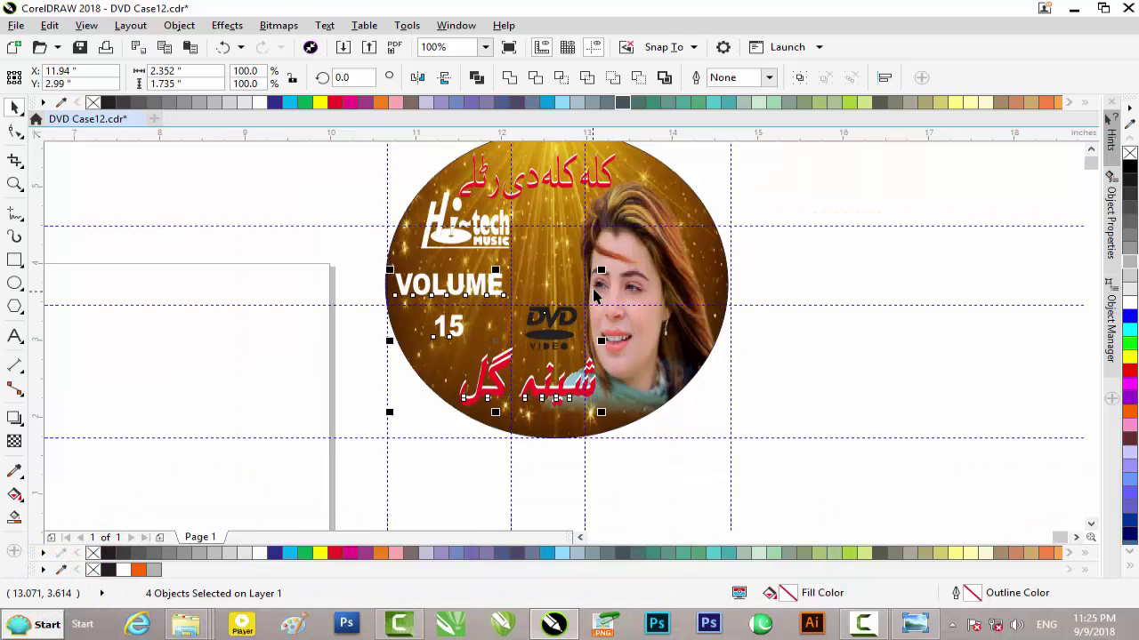
pyautogui.scroll(2, 498, 258)
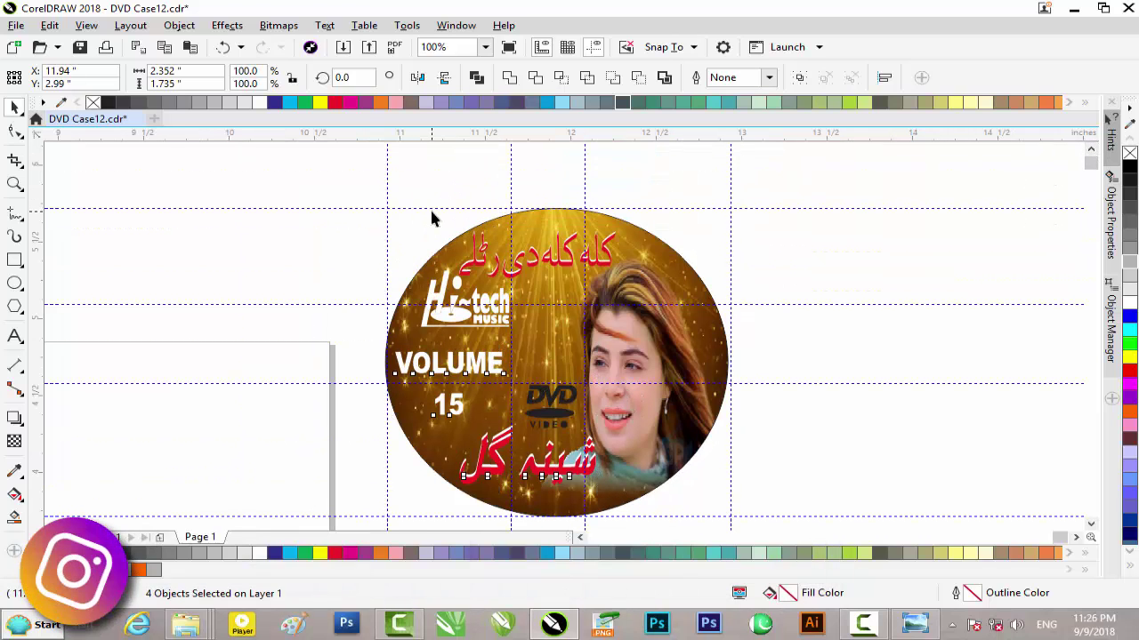
pyautogui.scroll(2, 431, 218)
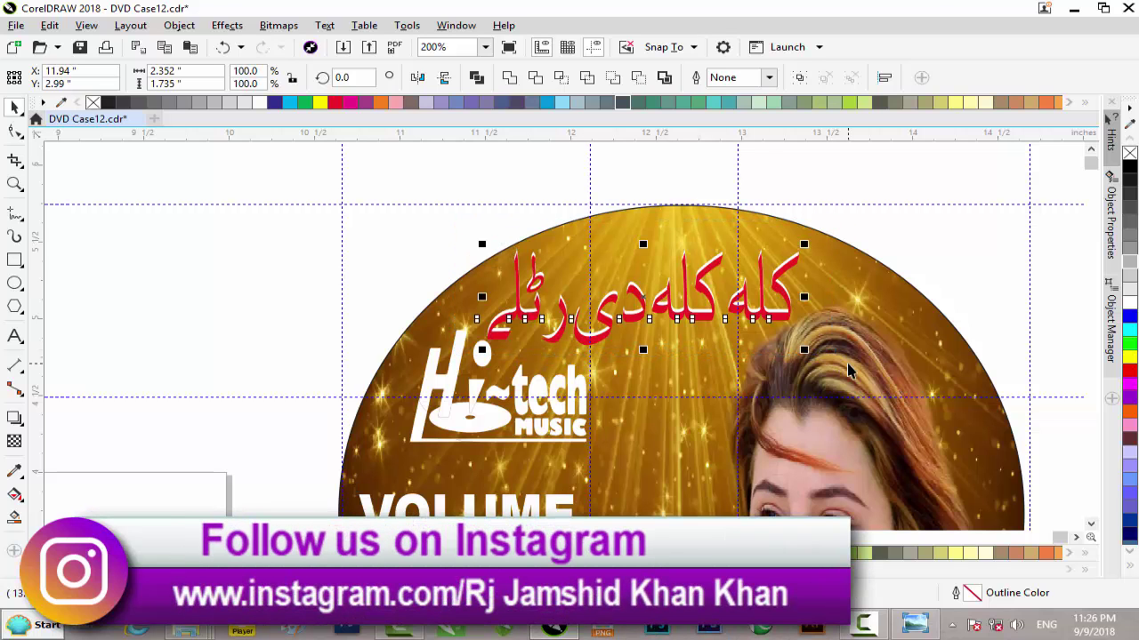
# Nudge the red Urdu title a little further right and up
pyautogui.press('F8')
pyautogui.hotkey('ctrl', 'a')
pyautogui.press('Escape')
pyautogui.press('Right')
pyautogui.press('Up')
pyautogui.press('Up')
pyautogui.press('Right')
pyautogui.scroll(-1, 645, 267)
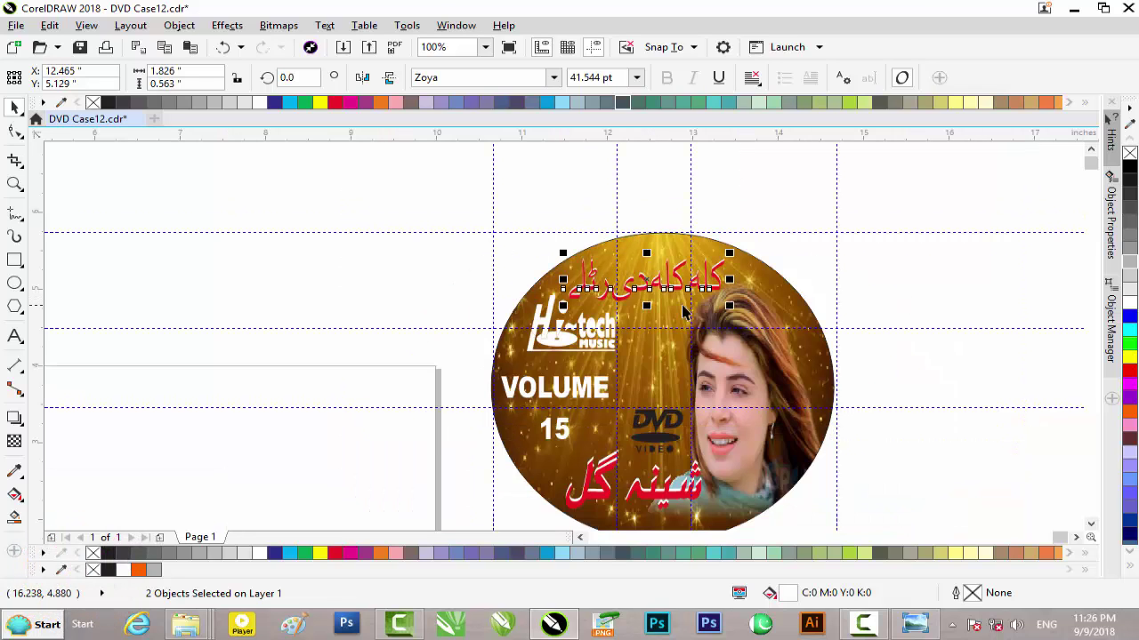
# Import Hi Tech Logo1.cdr from the Desktop's DVD Album folder onto the page
pyautogui.rightClick(355, 197)
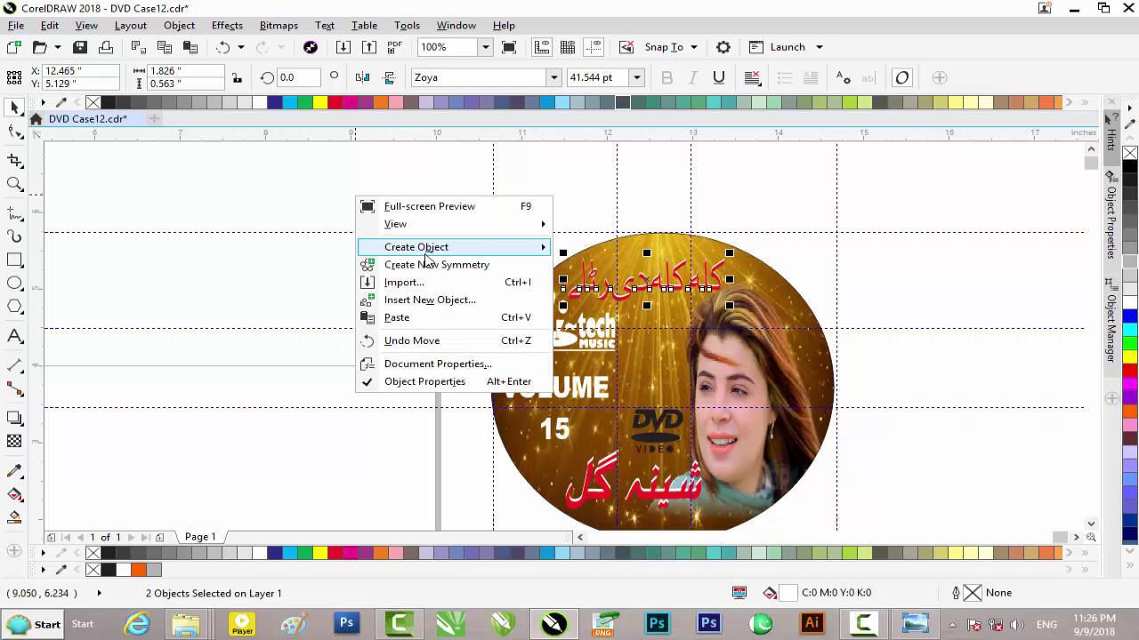
pyautogui.click(436, 282)
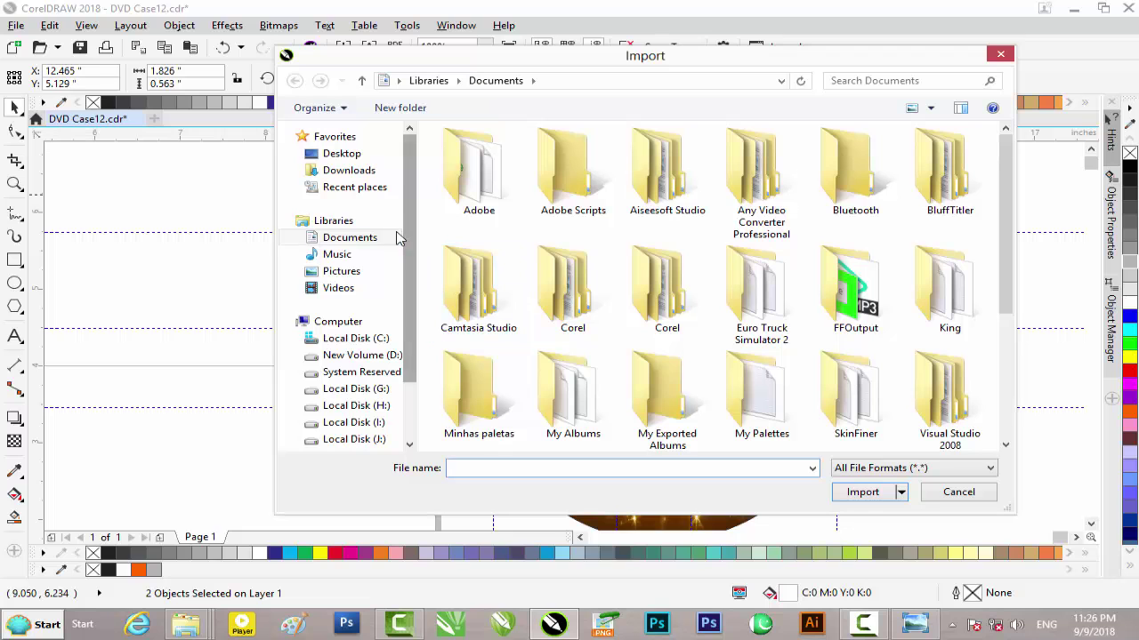
pyautogui.click(343, 153)
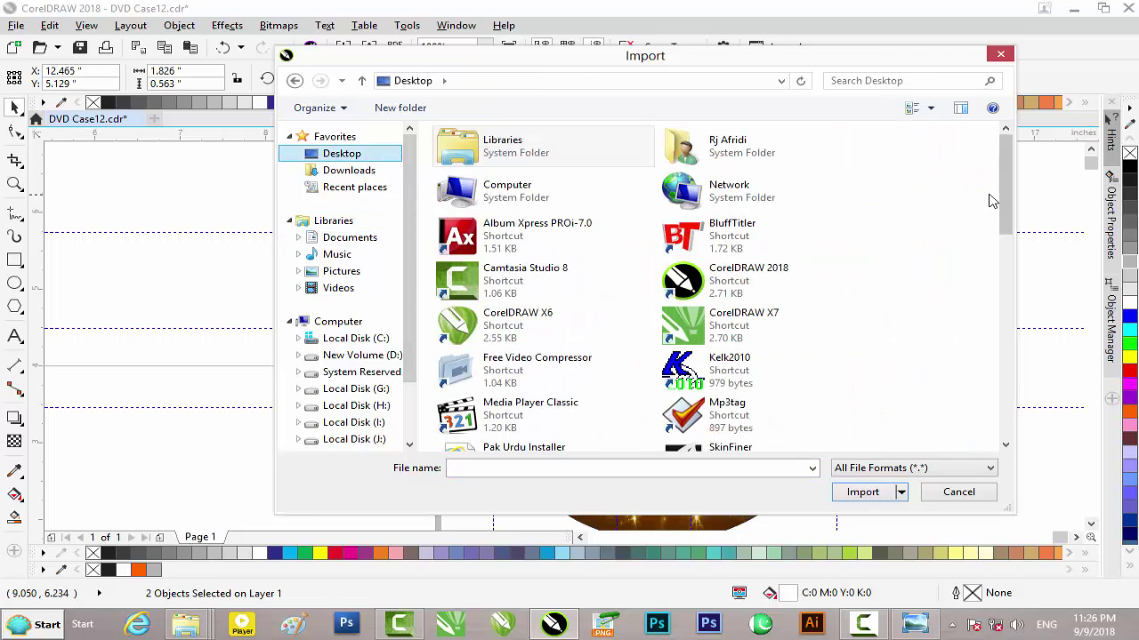
pyautogui.moveTo(1004, 200); pyautogui.dragTo(1004, 281)
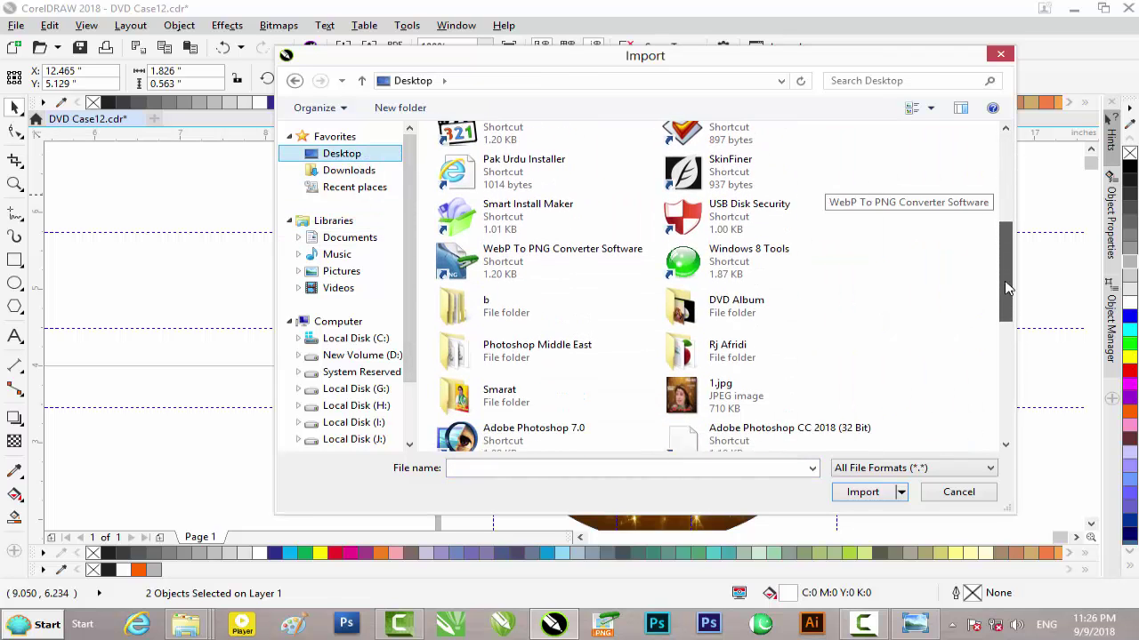
pyautogui.doubleClick(760, 307)
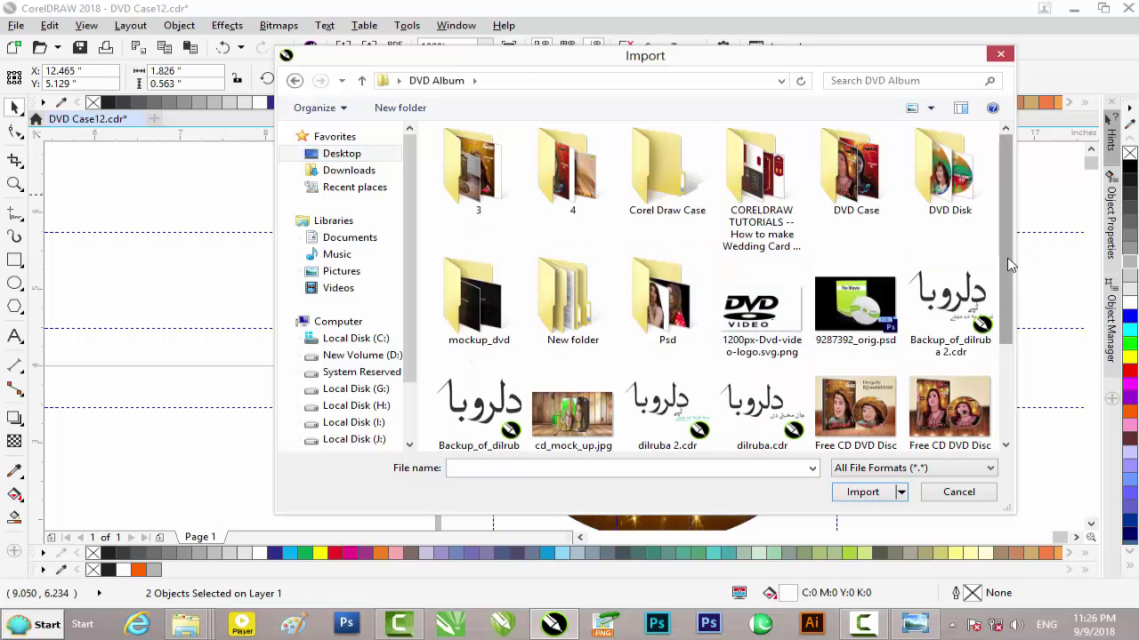
pyautogui.moveTo(1011, 261); pyautogui.dragTo(994, 352)
pyautogui.click(573, 391)
pyautogui.click(861, 524)
# Move the colour logo onto the disc, shrink it to about 40%, and place it over the white logo
pyautogui.moveTo(184, 197); pyautogui.dragTo(368, 283)
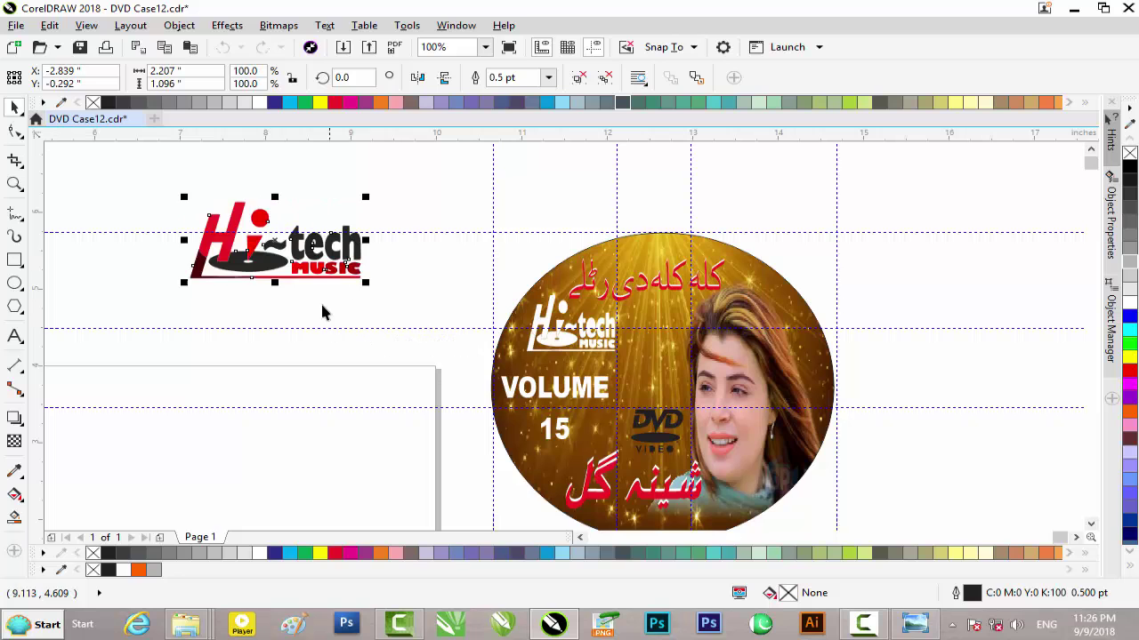
pyautogui.moveTo(247, 249); pyautogui.dragTo(564, 327)
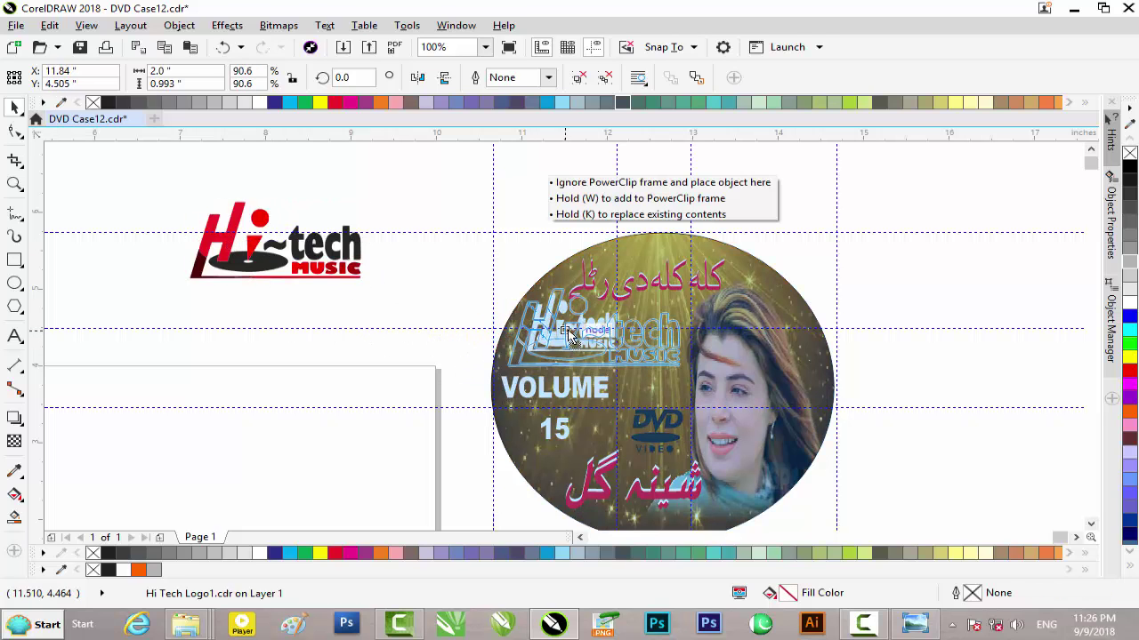
pyautogui.scroll(1, 567, 328)
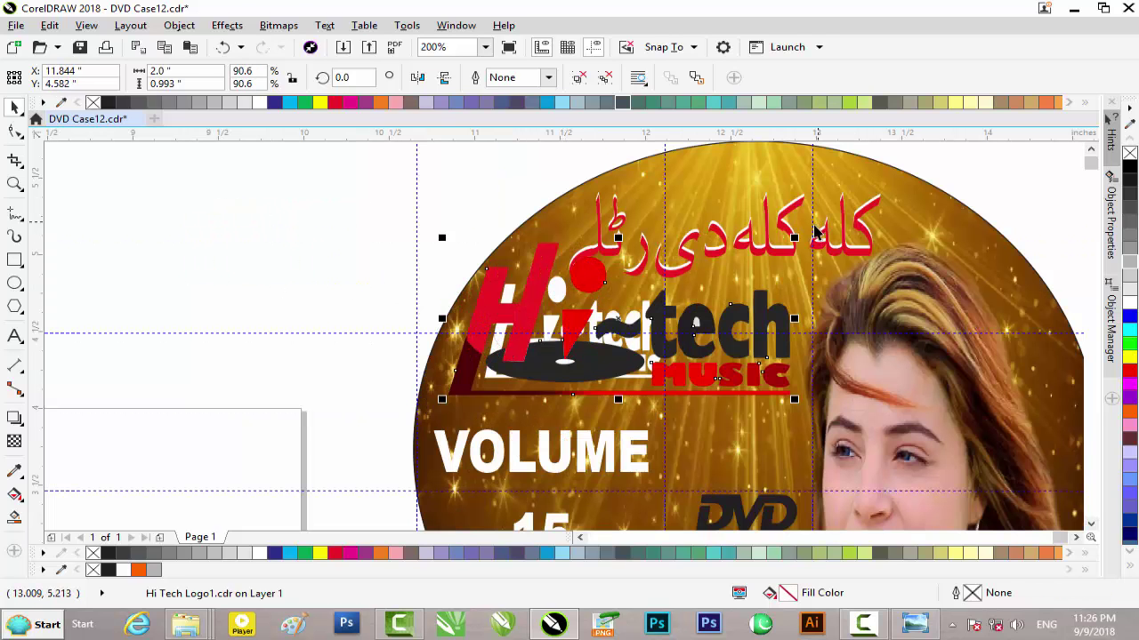
pyautogui.moveTo(799, 235); pyautogui.dragTo(703, 281)
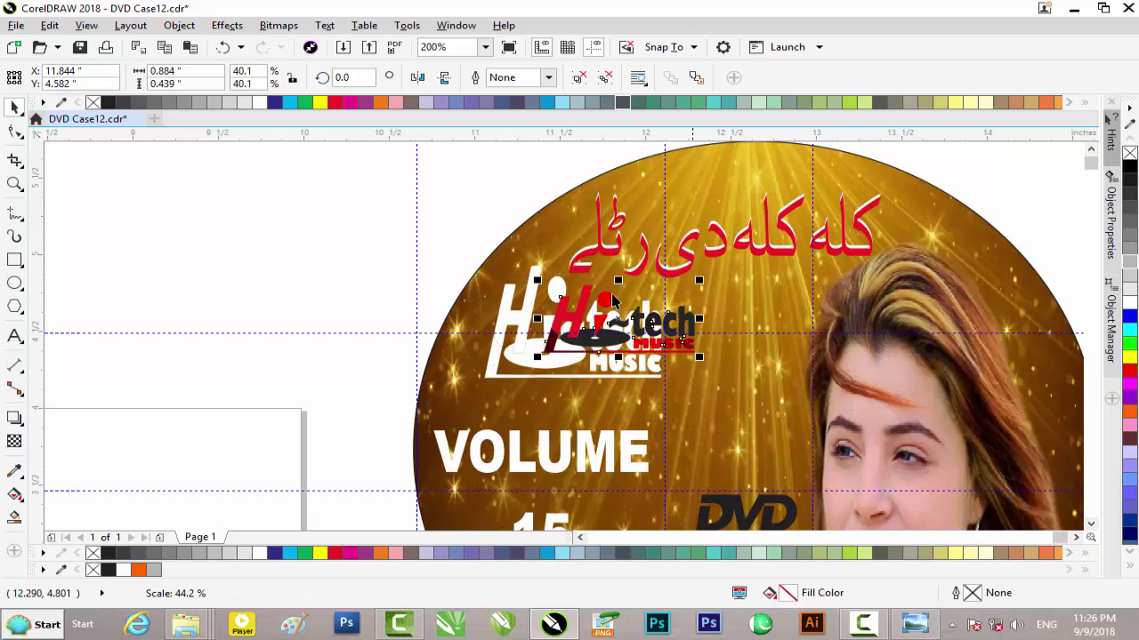
pyautogui.scroll(1, 590, 303)
pyautogui.moveTo(590, 303)
pyautogui.mouseDown()
pyautogui.moveTo(449, 342)
pyautogui.moveTo(445, 366)
pyautogui.mouseUp()
# Enlarge the logo to about 53%, then narrow and stretch it to about 1.04 x 0.68 inches
pyautogui.moveTo(686, 309); pyautogui.dragTo(747, 272)
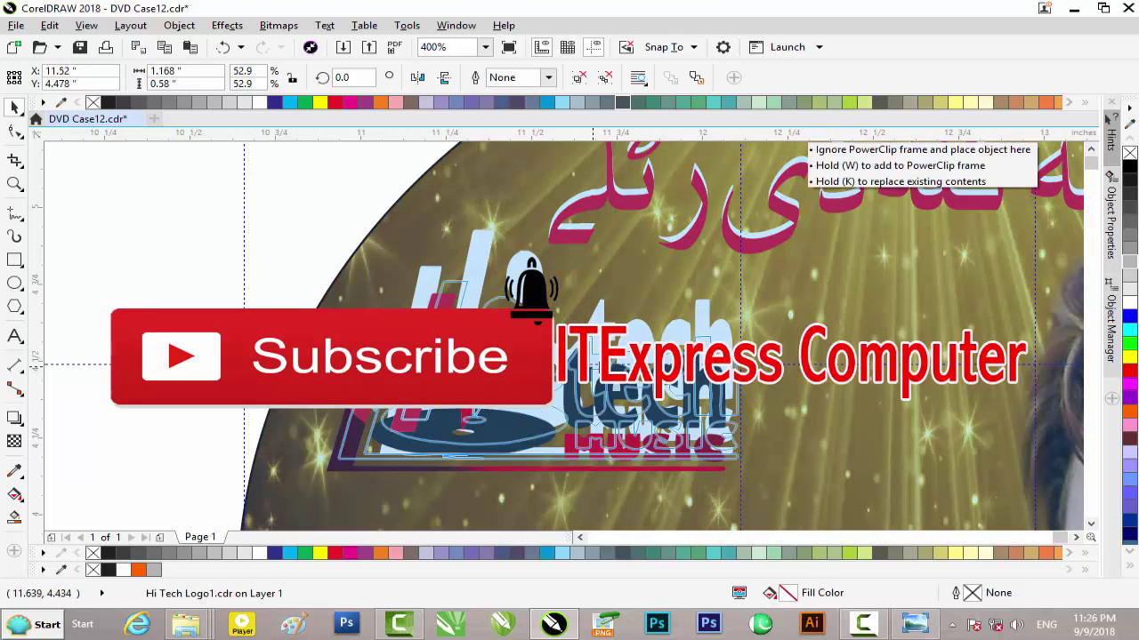
pyautogui.moveTo(579, 381)
pyautogui.mouseDown()
pyautogui.moveTo(625, 345)
pyautogui.moveTo(606, 367)
pyautogui.mouseUp()
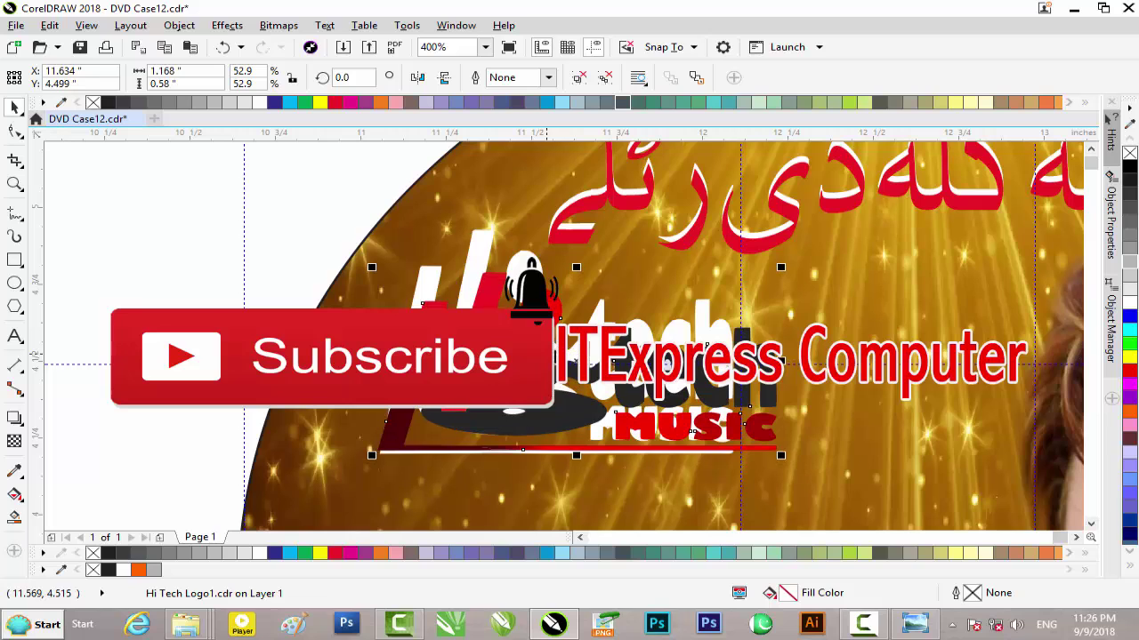
pyautogui.moveTo(781, 360); pyautogui.dragTo(736, 360)
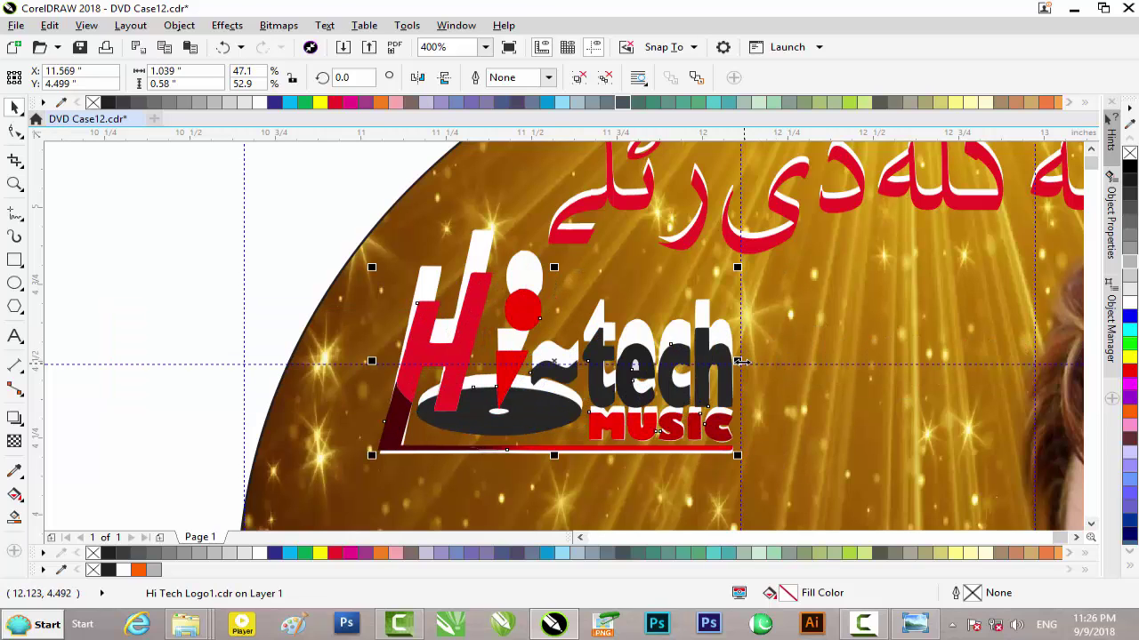
pyautogui.moveTo(554, 267); pyautogui.dragTo(554, 238)
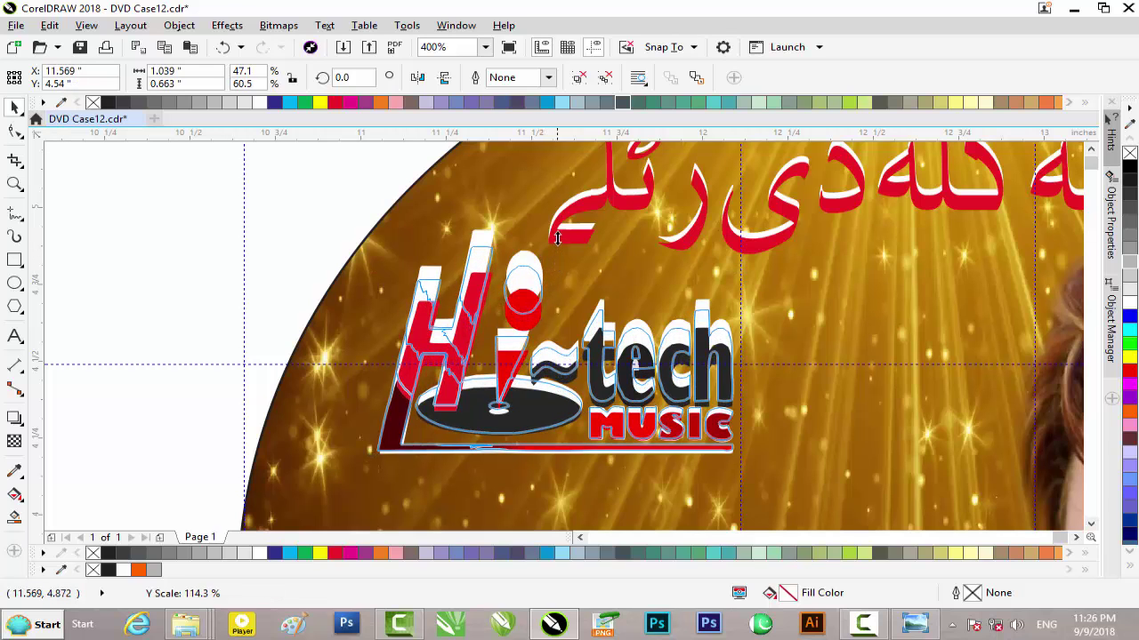
pyautogui.scroll(-1, 555, 254)
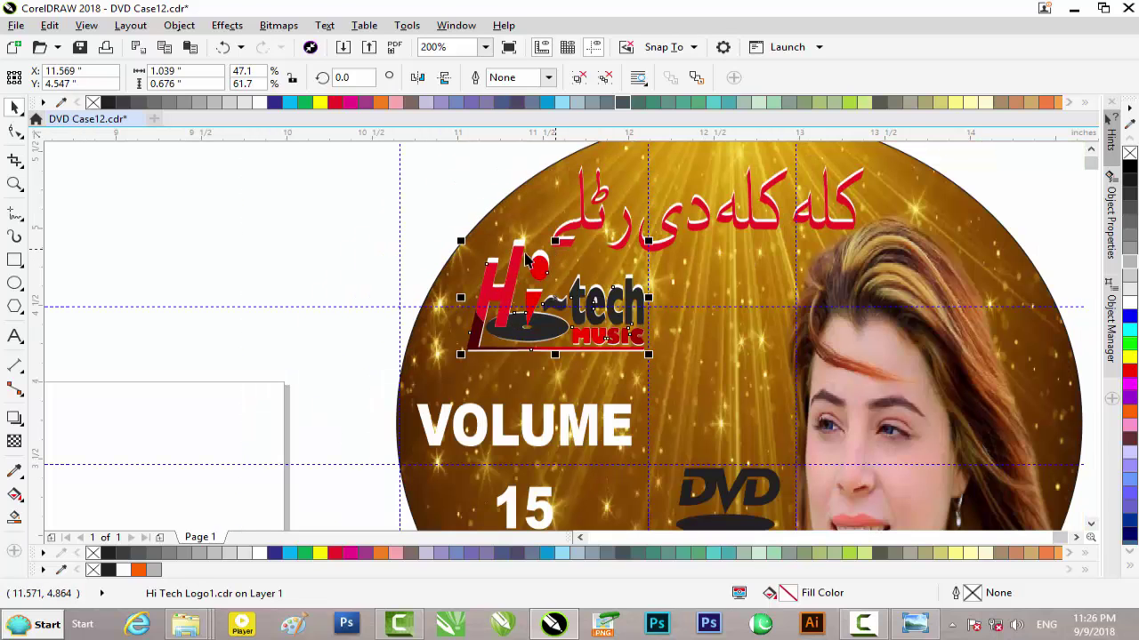
pyautogui.click(330, 203)
pyautogui.scroll(-1, 346, 223)
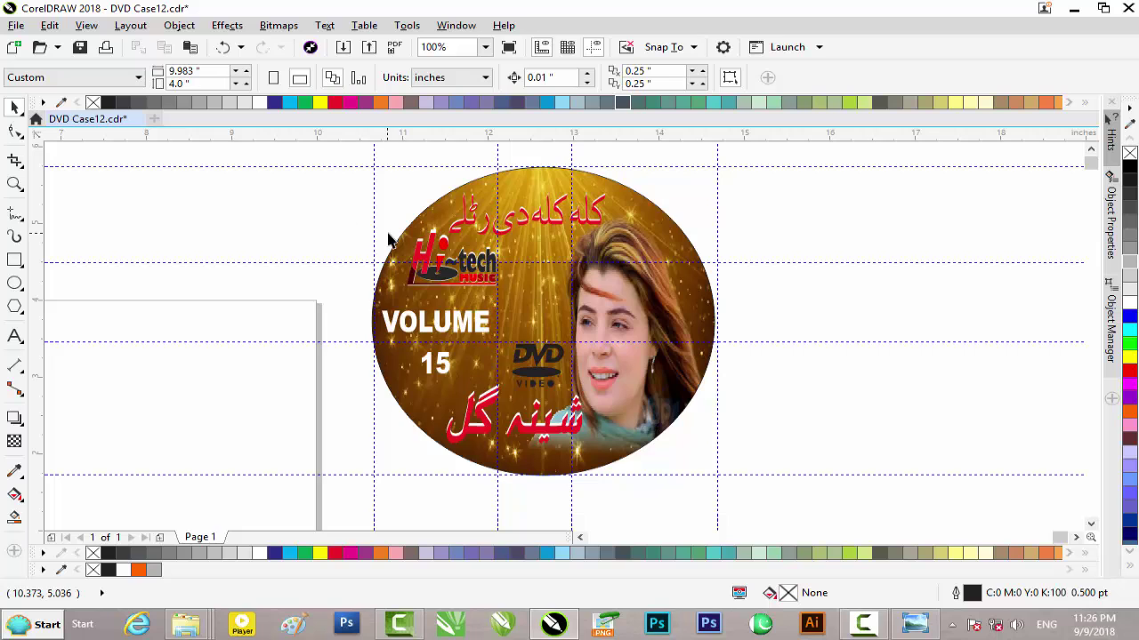
pyautogui.scroll(-1, 388, 240)
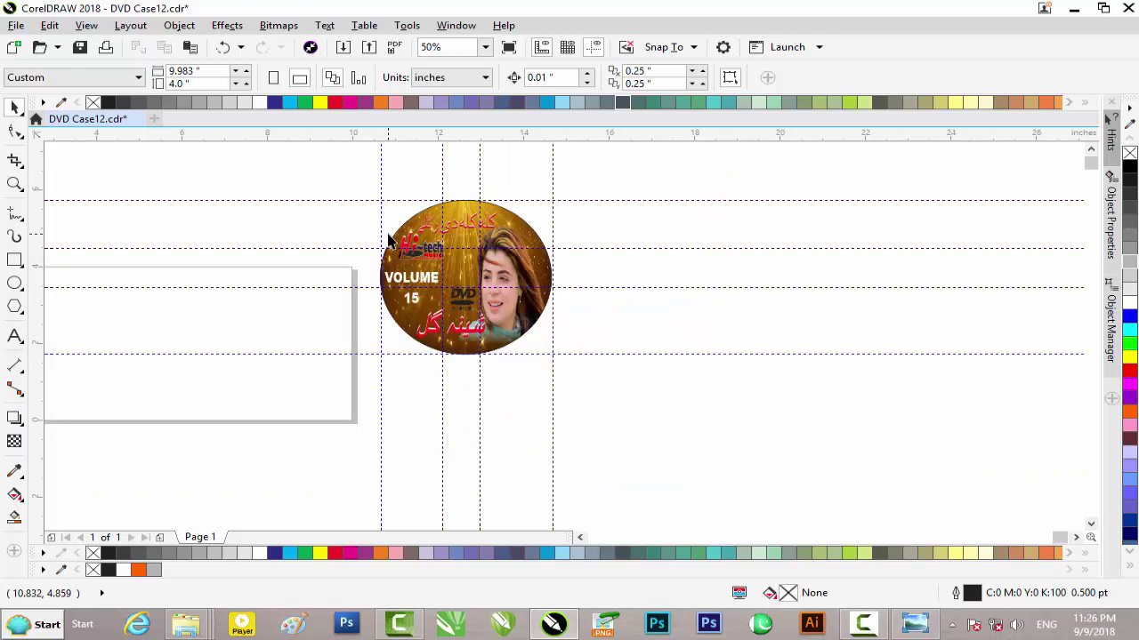
pyautogui.hotkey('ctrl', 'e')
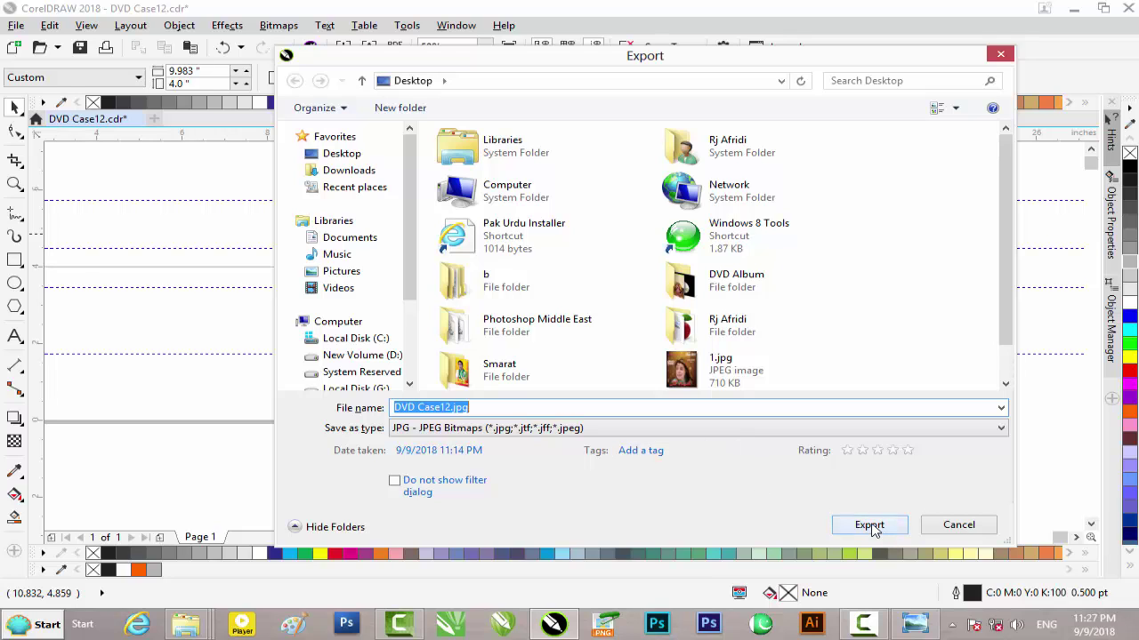
pyautogui.click(449, 407)
pyautogui.moveTo(450, 407); pyautogui.dragTo(369, 412)
pyautogui.write('2')
pyautogui.click(877, 529)
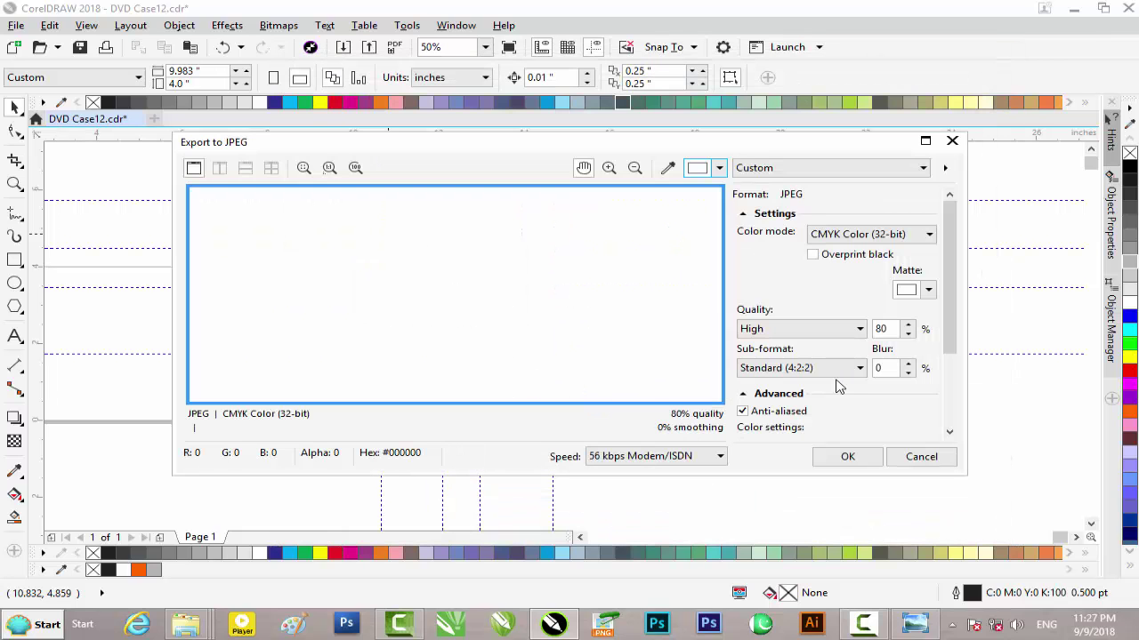
pyautogui.scroll(-3, 936, 357)
pyautogui.scroll(3, 890, 312)
pyautogui.click(906, 458)
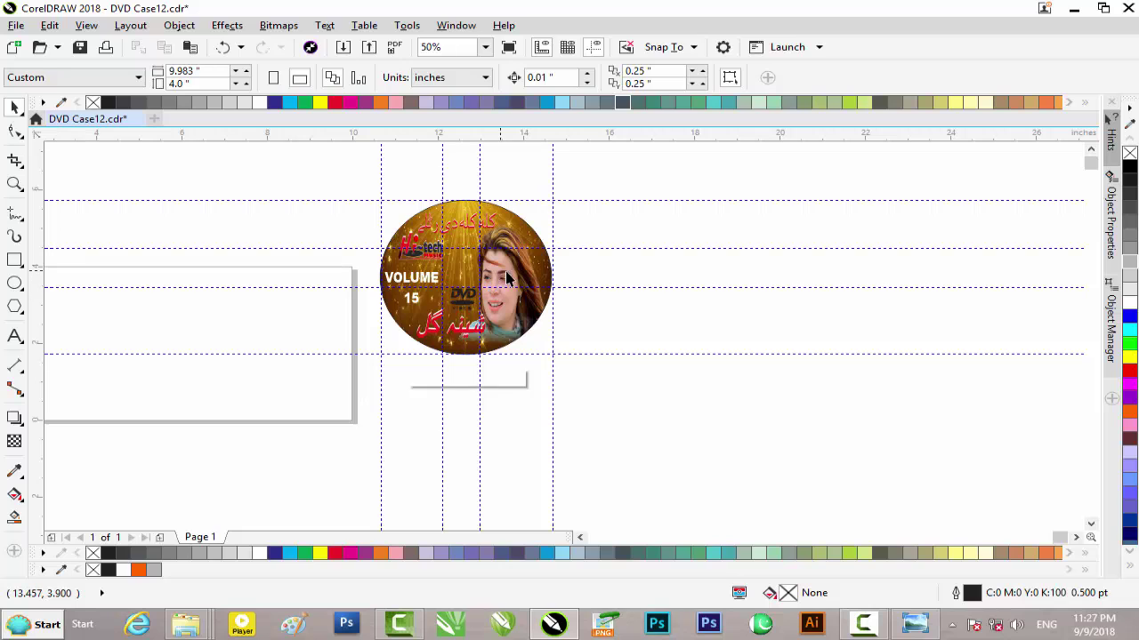
pyautogui.moveTo(489, 296); pyautogui.dragTo(627, 285)
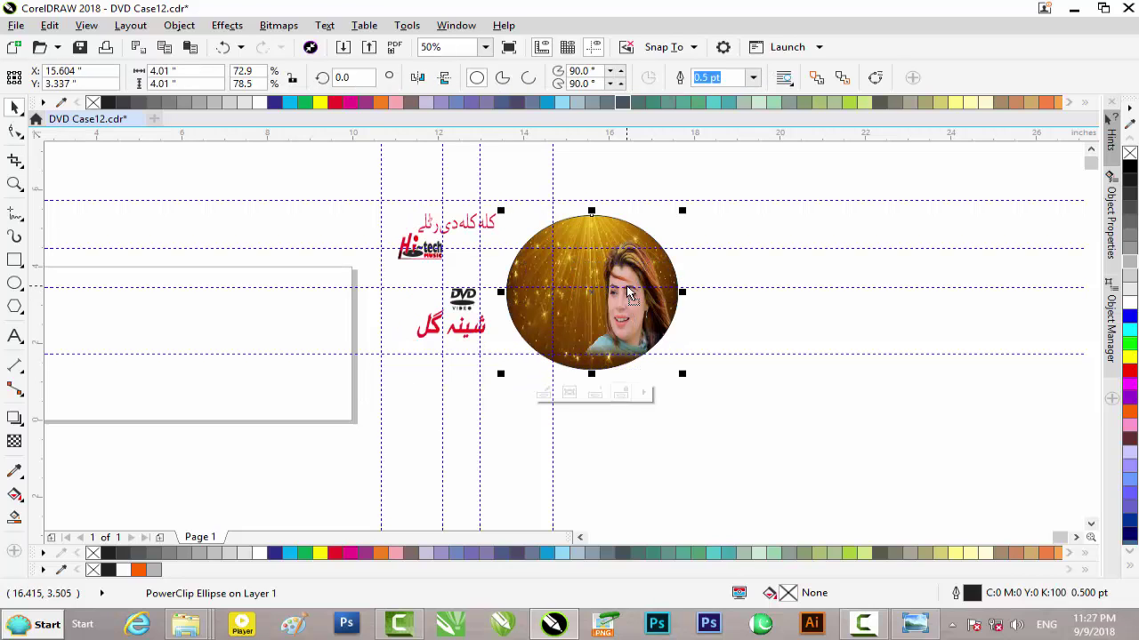
pyautogui.hotkey('ctrl', 'z')
pyautogui.click(597, 359)
# Delete the four horizontal guidelines around the disc label
pyautogui.click(597, 354)
pyautogui.press('Delete')
pyautogui.click(616, 287)
pyautogui.press('Delete')
pyautogui.click(618, 257)
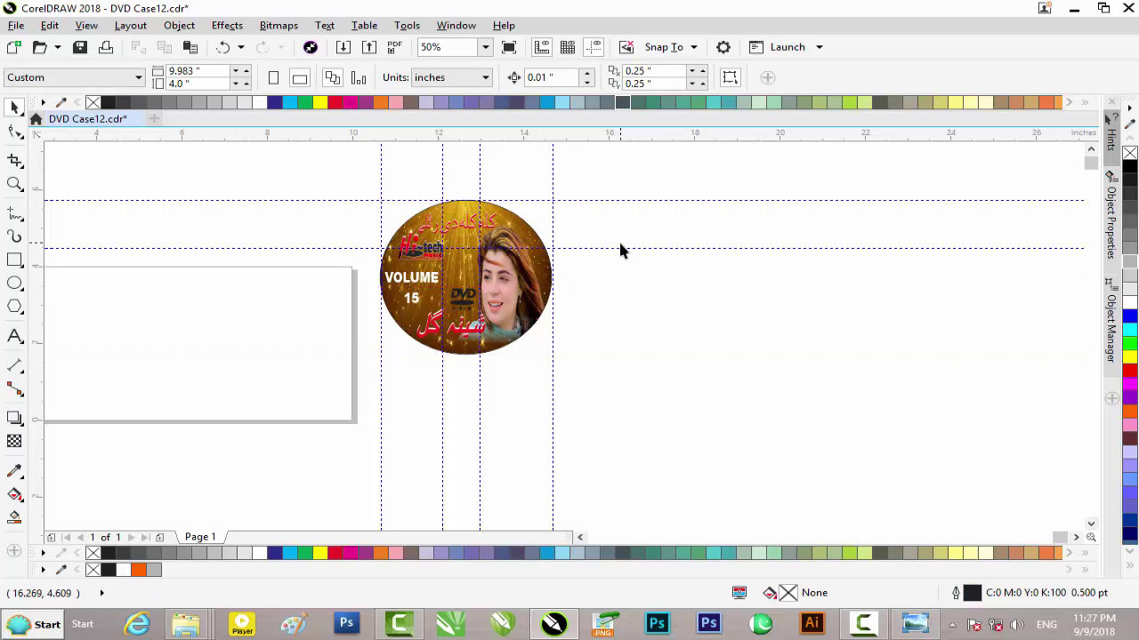
pyautogui.click(620, 249)
pyautogui.press('Delete')
pyautogui.click(618, 201)
pyautogui.press('Delete')
# Delete the four vertical guidelines around the disc label
pyautogui.click(553, 194)
pyautogui.press('Delete')
pyautogui.click(480, 188)
pyautogui.press('Delete')
pyautogui.click(442, 186)
pyautogui.press('Delete')
pyautogui.click(382, 187)
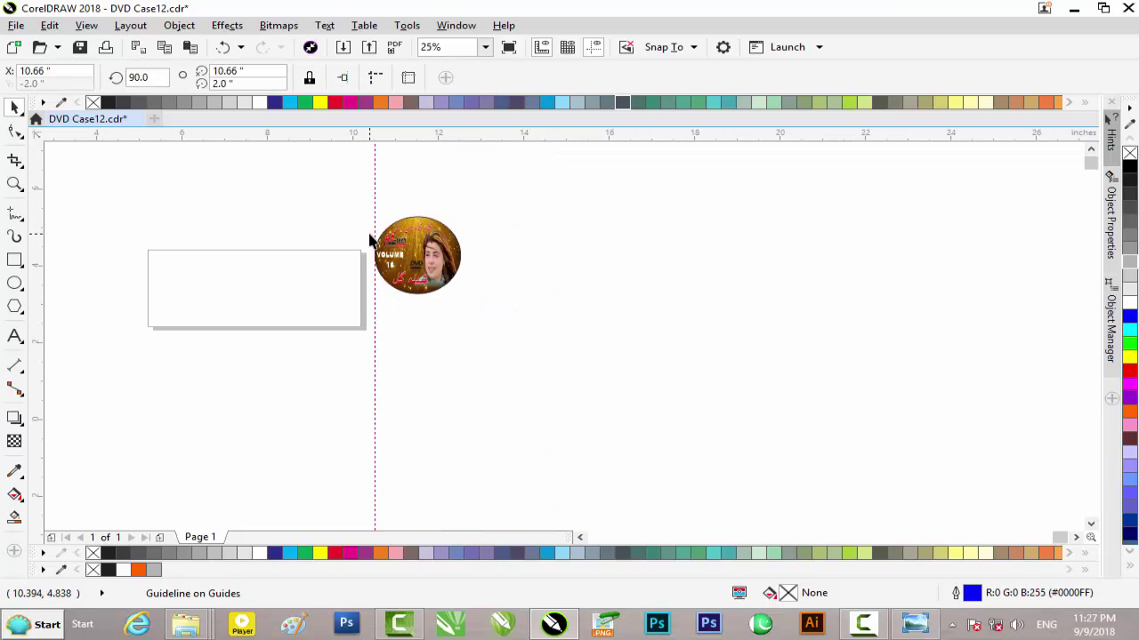
pyautogui.press('Delete')
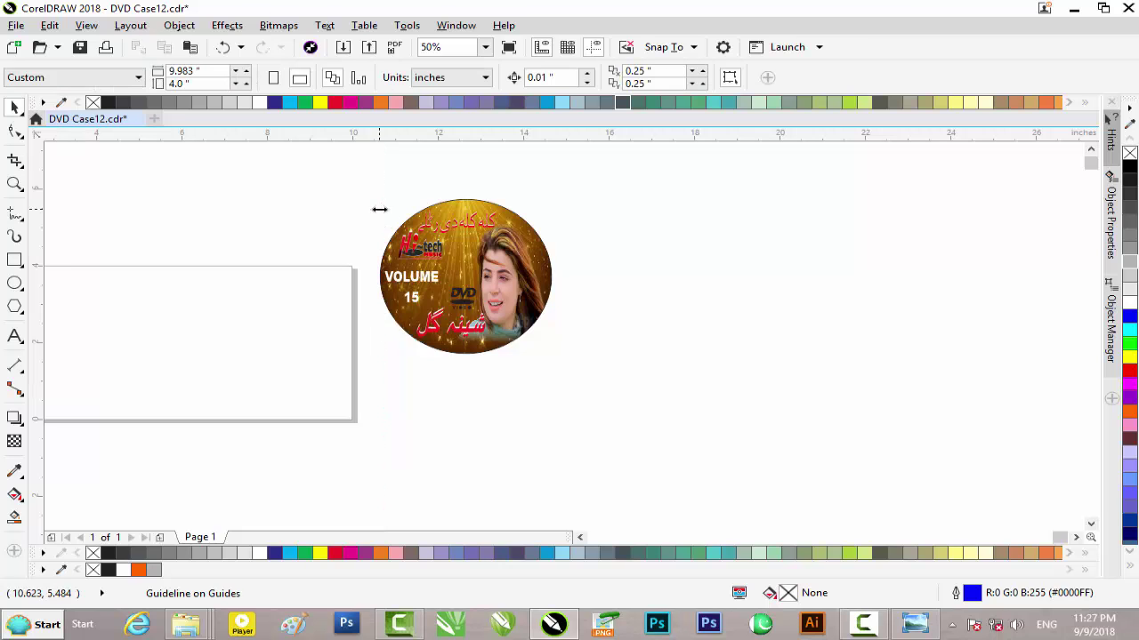
# Start a JPEG export and replace the 'DVD Case12' part of the file name with 'w'
pyautogui.hotkey('ctrl', 'e')
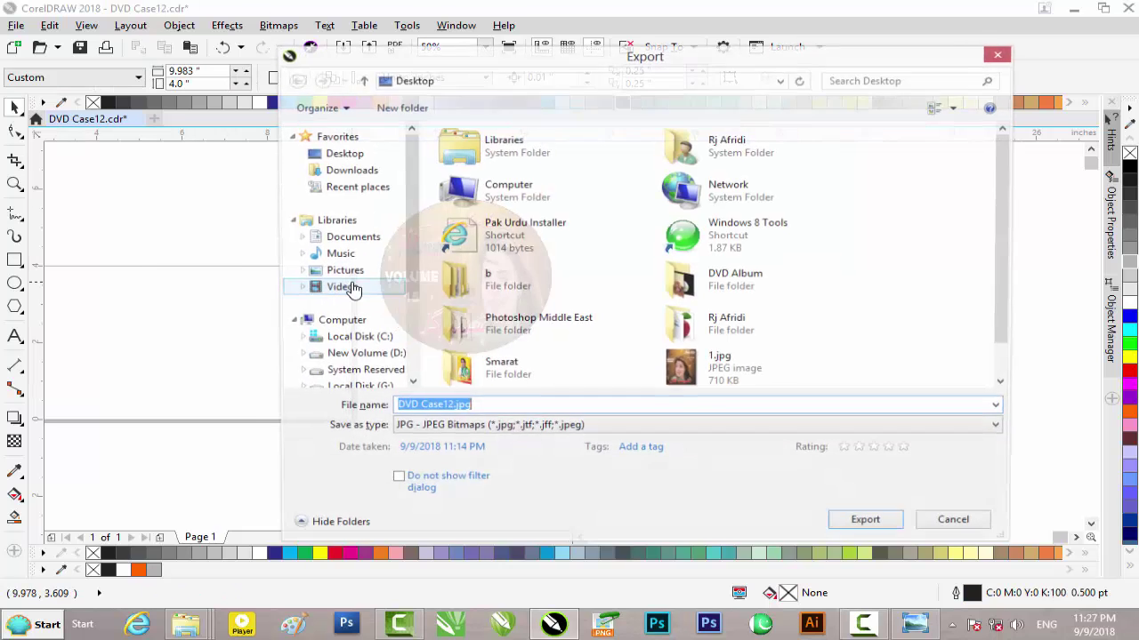
pyautogui.click(442, 406)
pyautogui.moveTo(471, 408); pyautogui.dragTo(391, 407)
pyautogui.click(443, 407)
pyautogui.moveTo(472, 407); pyautogui.dragTo(367, 409)
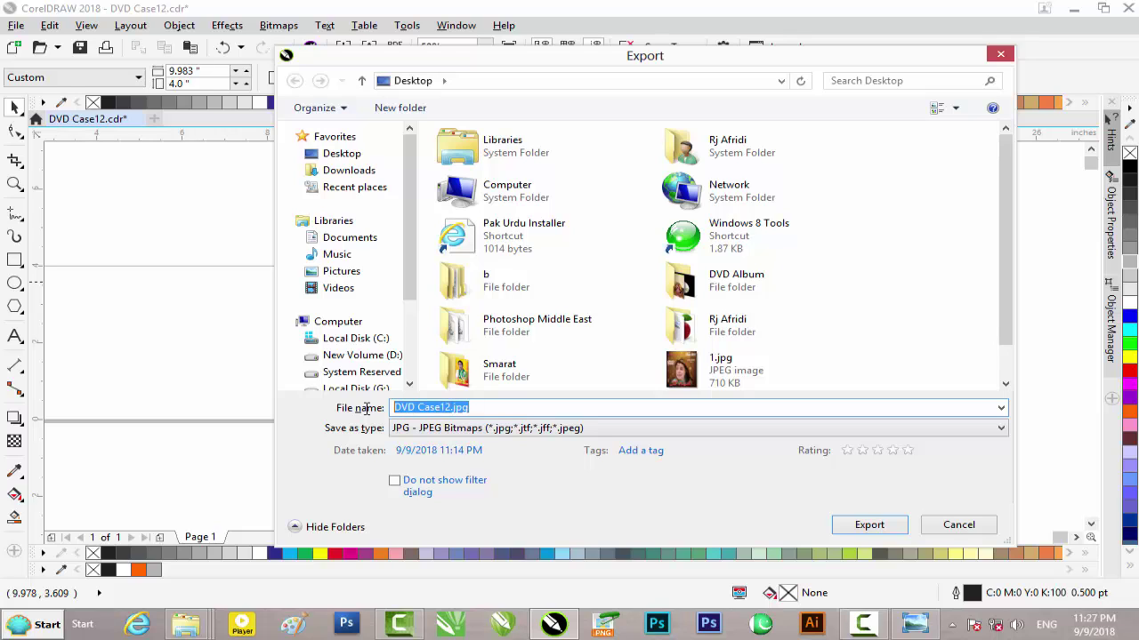
pyautogui.click(451, 407)
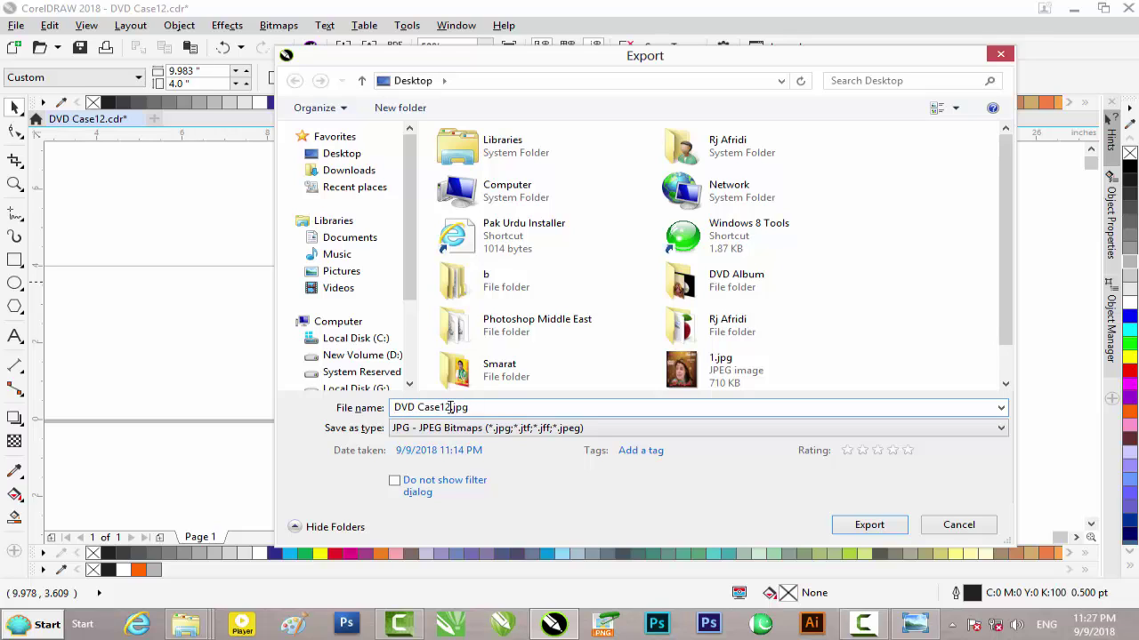
pyautogui.moveTo(451, 408); pyautogui.dragTo(375, 407)
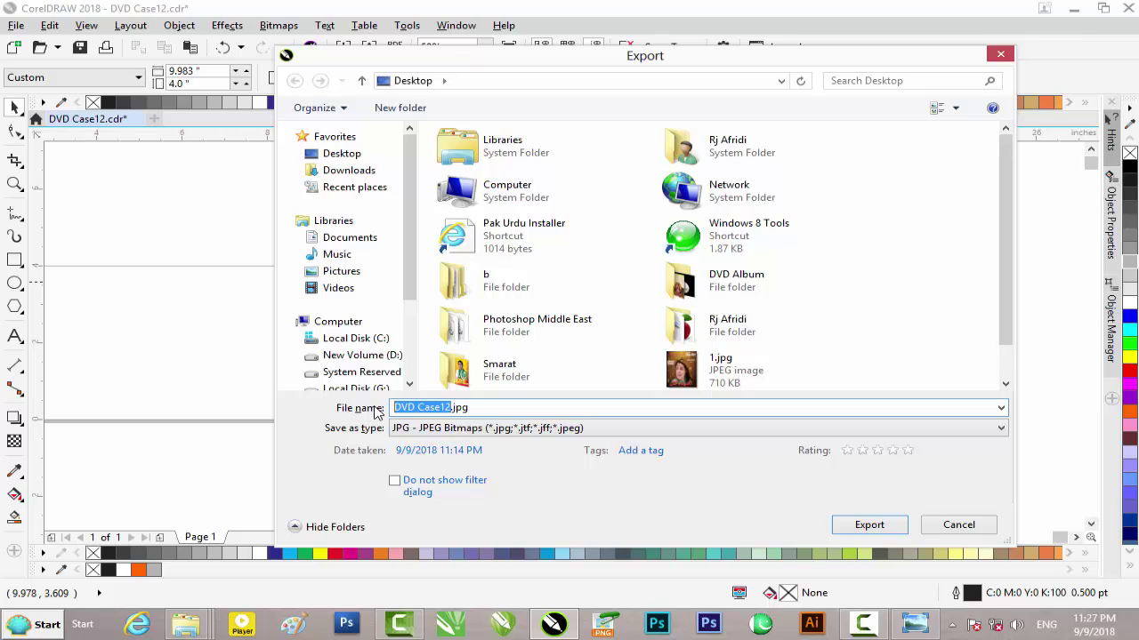
pyautogui.write('w')
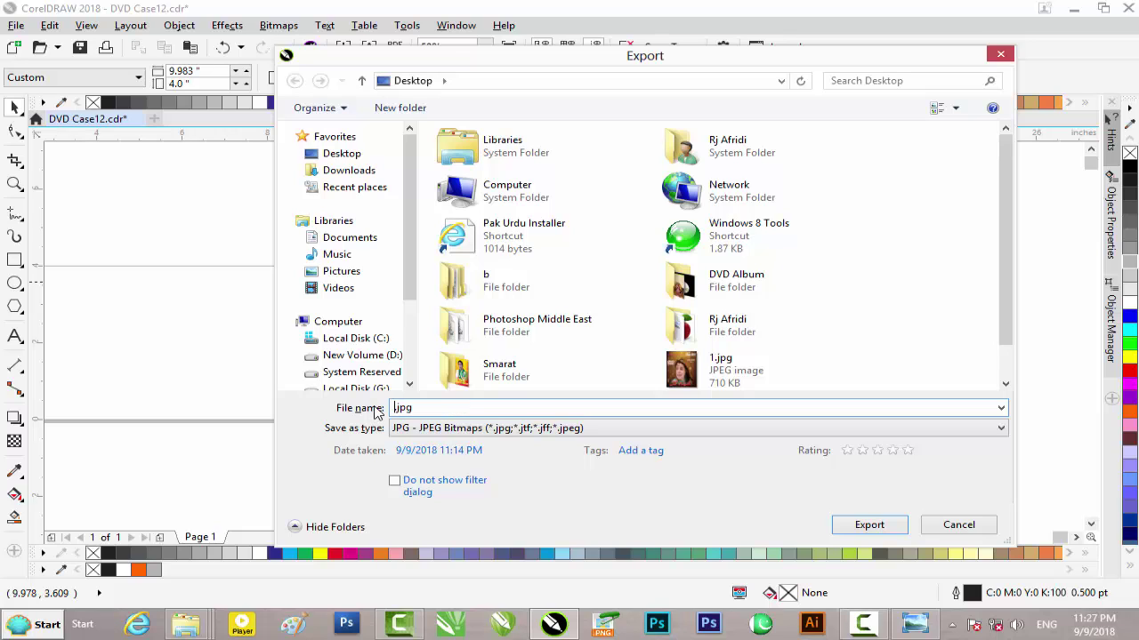
# Confirm the export and accept the default JPEG settings to write the file
pyautogui.click(859, 526)
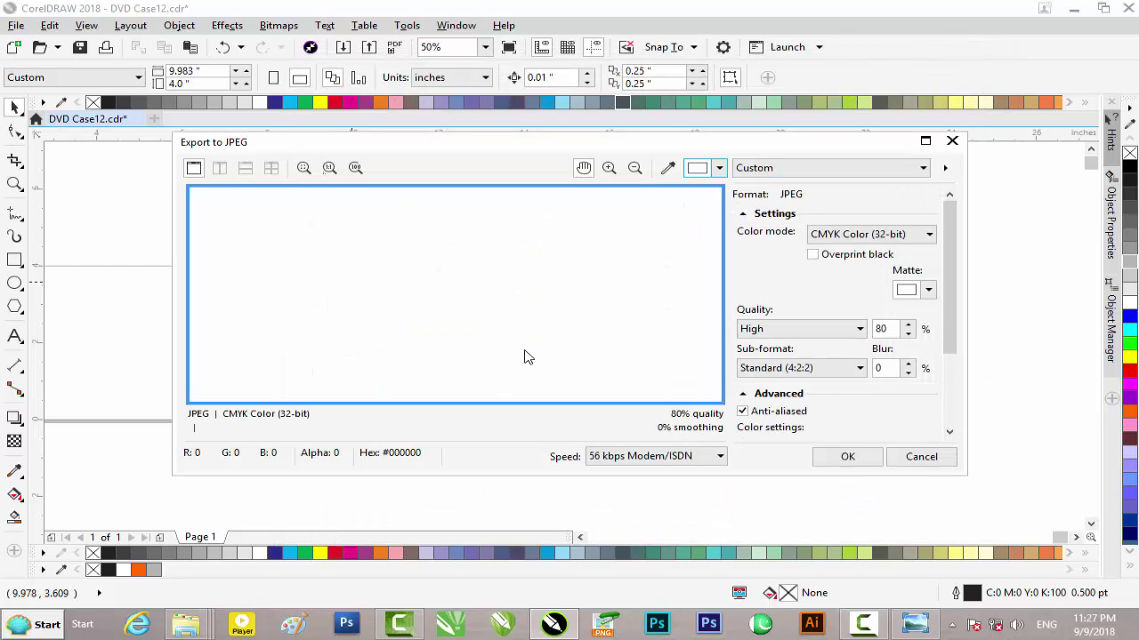
pyautogui.click(840, 463)
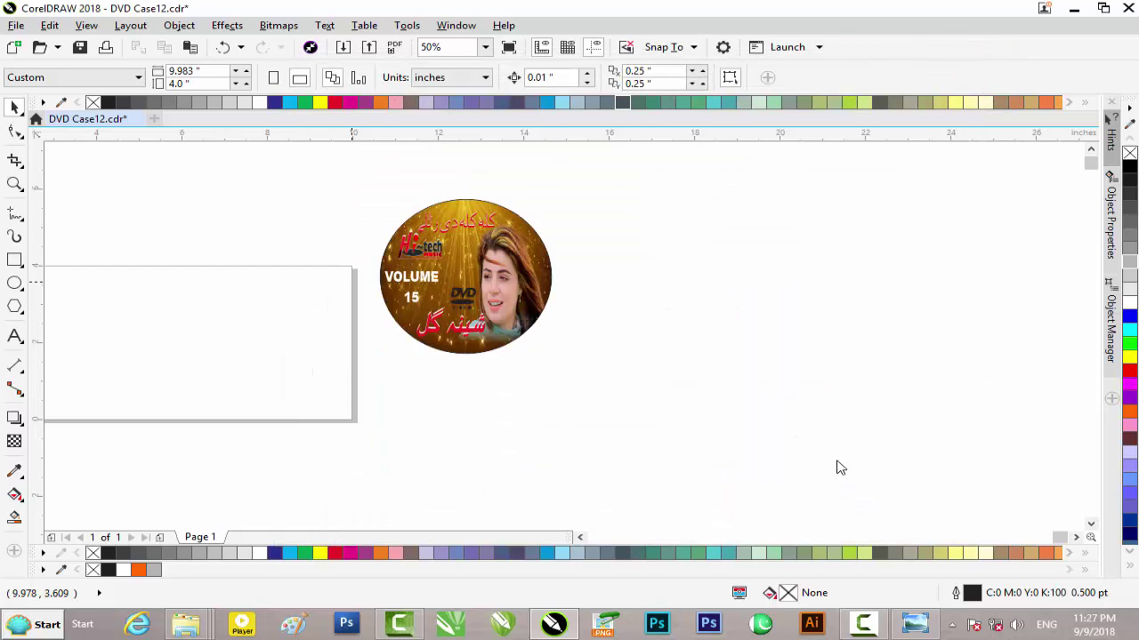
pyautogui.scroll(-2, 617, 402)
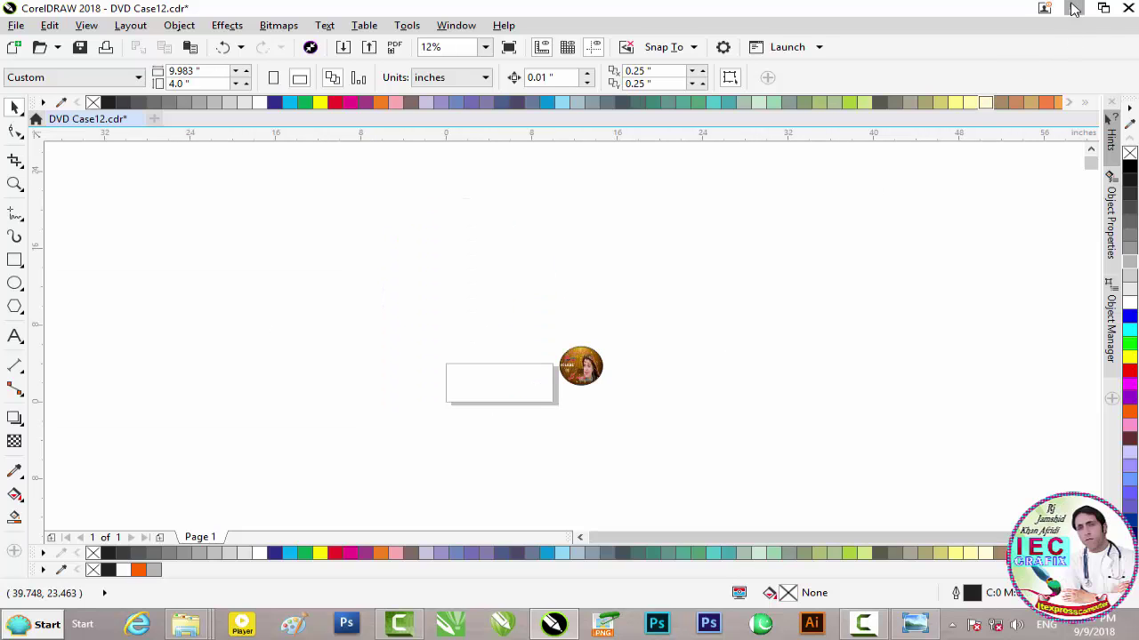
# Minimize CorelDRAW and the folder window to reveal the desktop, briefly restoring CorelDRAW
pyautogui.click(1074, 8)
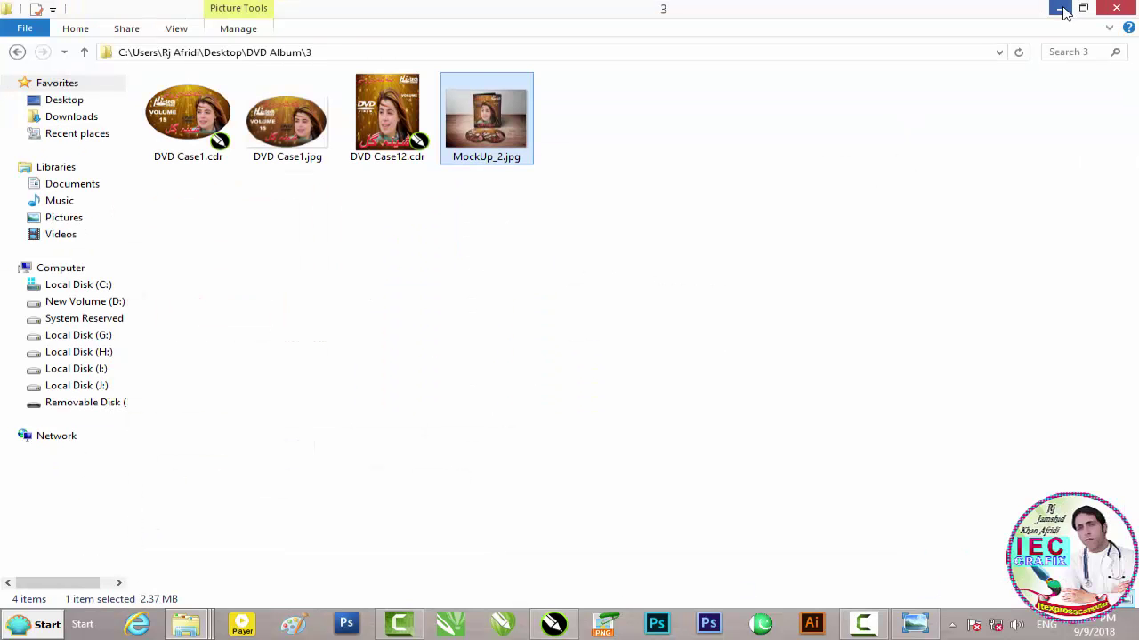
pyautogui.click(1063, 9)
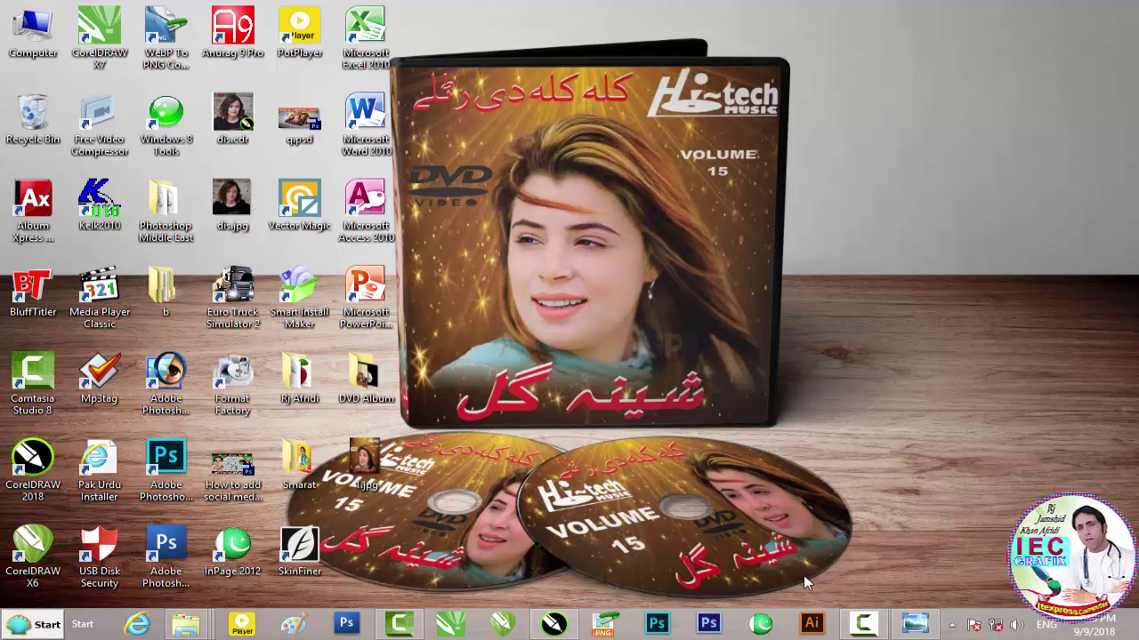
pyautogui.moveTo(553, 624)
pyautogui.click(564, 558)
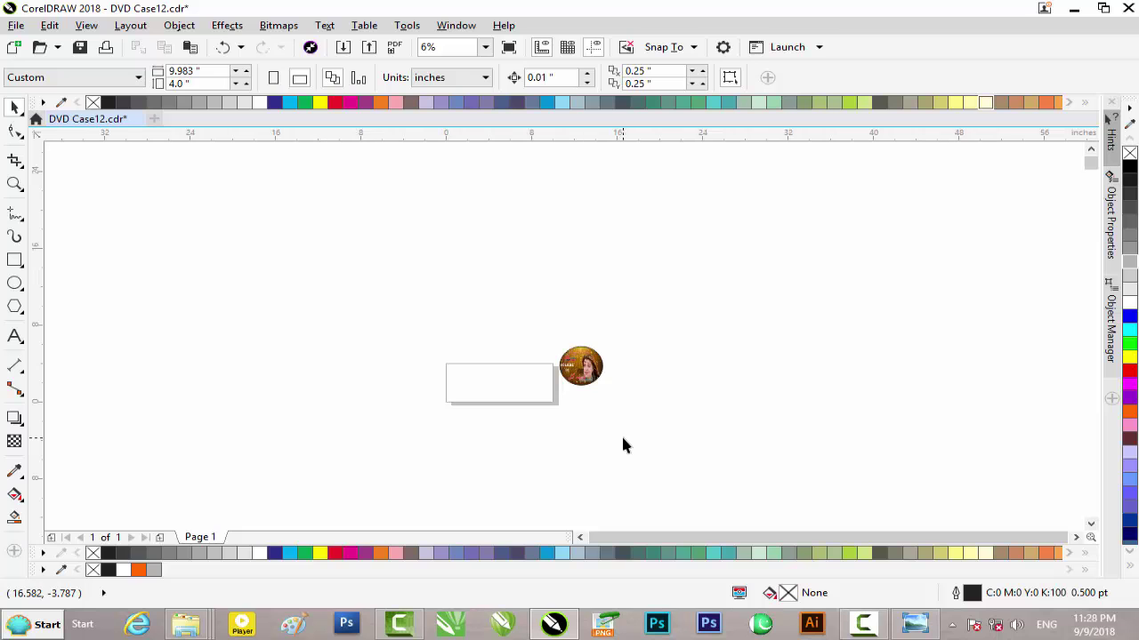
pyautogui.click(1074, 8)
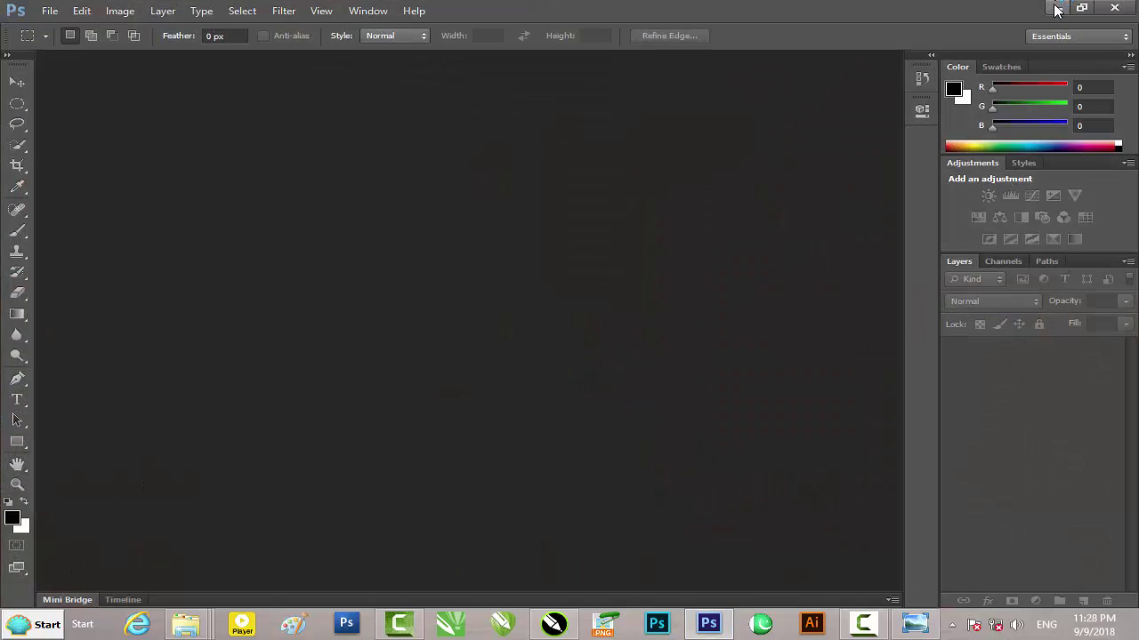
# Open MockUp_2.psd from DVD Album\mockup_dvd by dragging it onto Photoshop
pyautogui.click(1060, 8)
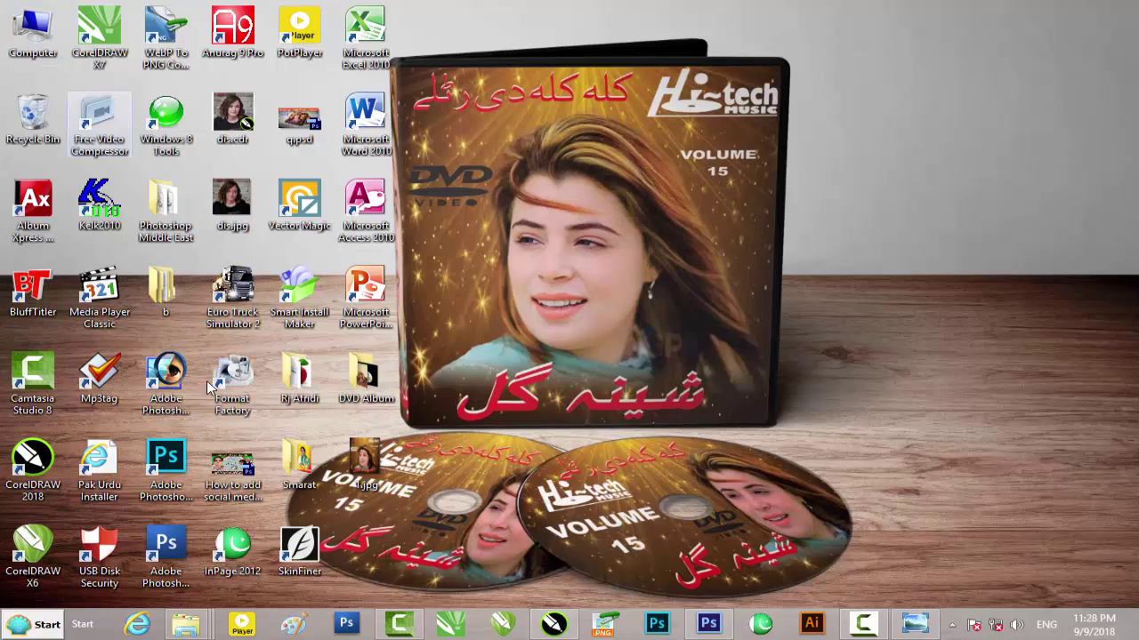
pyautogui.moveTo(185, 624)
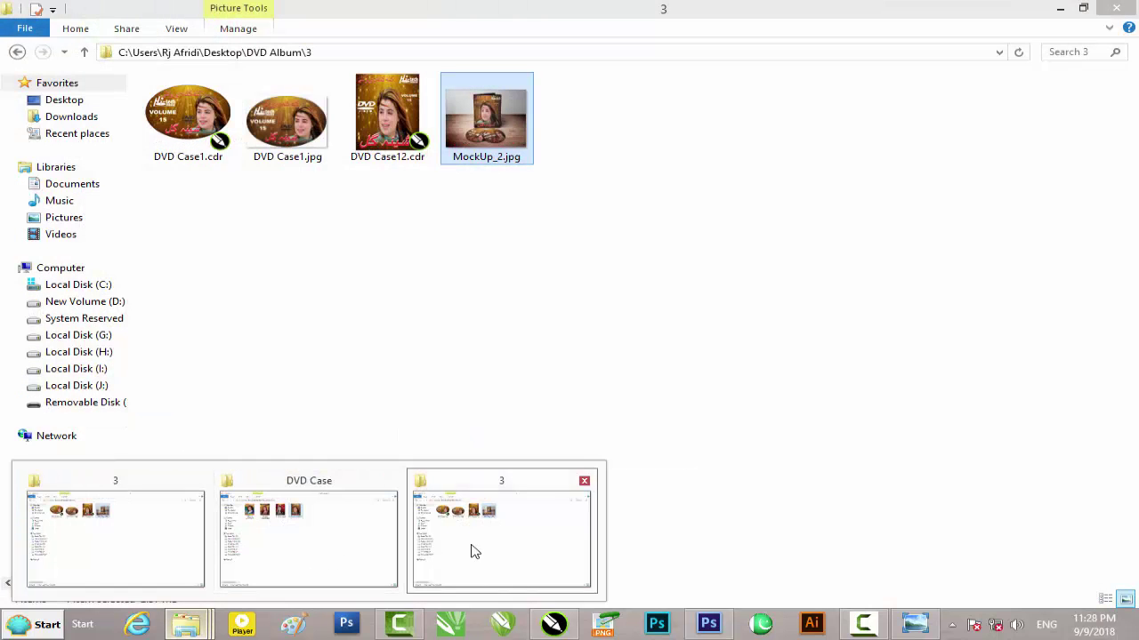
pyautogui.click(470, 548)
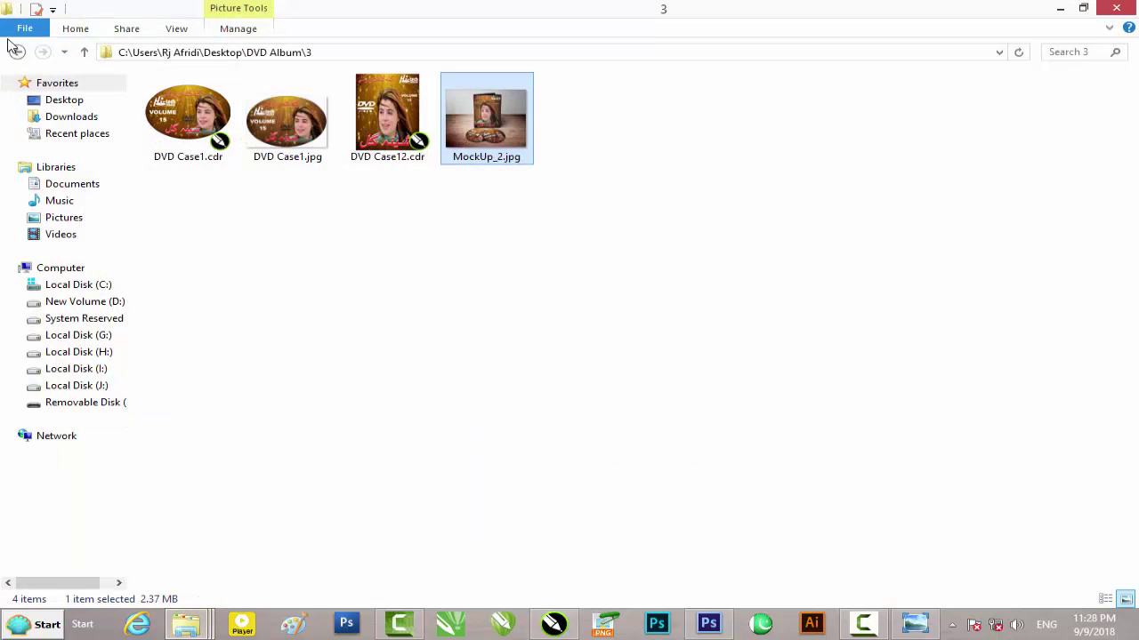
pyautogui.click(15, 51)
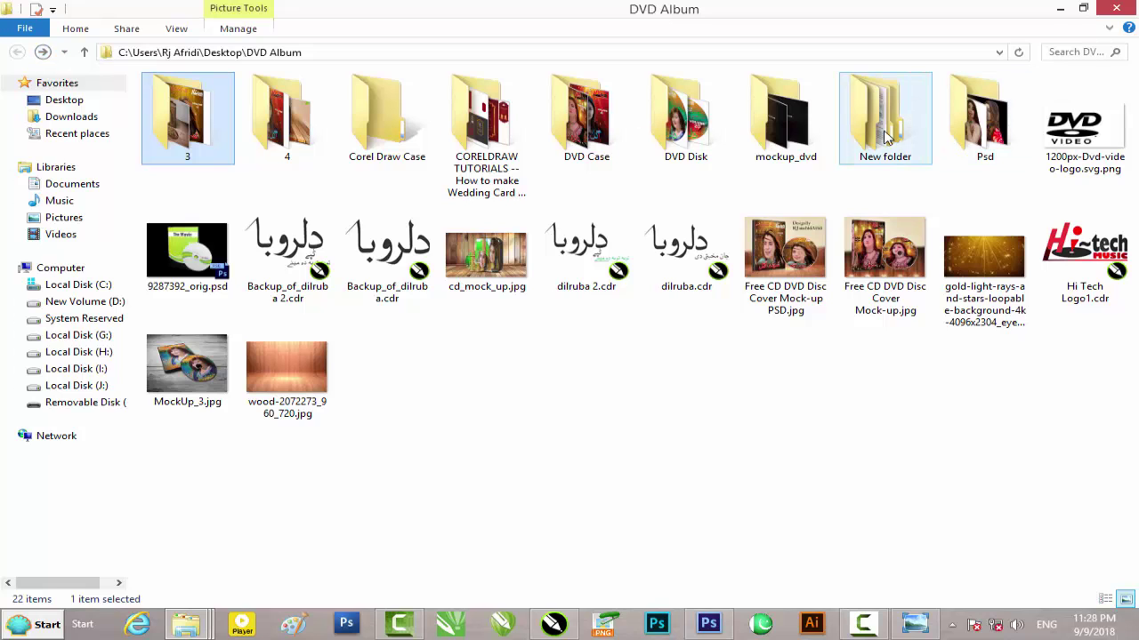
pyautogui.doubleClick(783, 120)
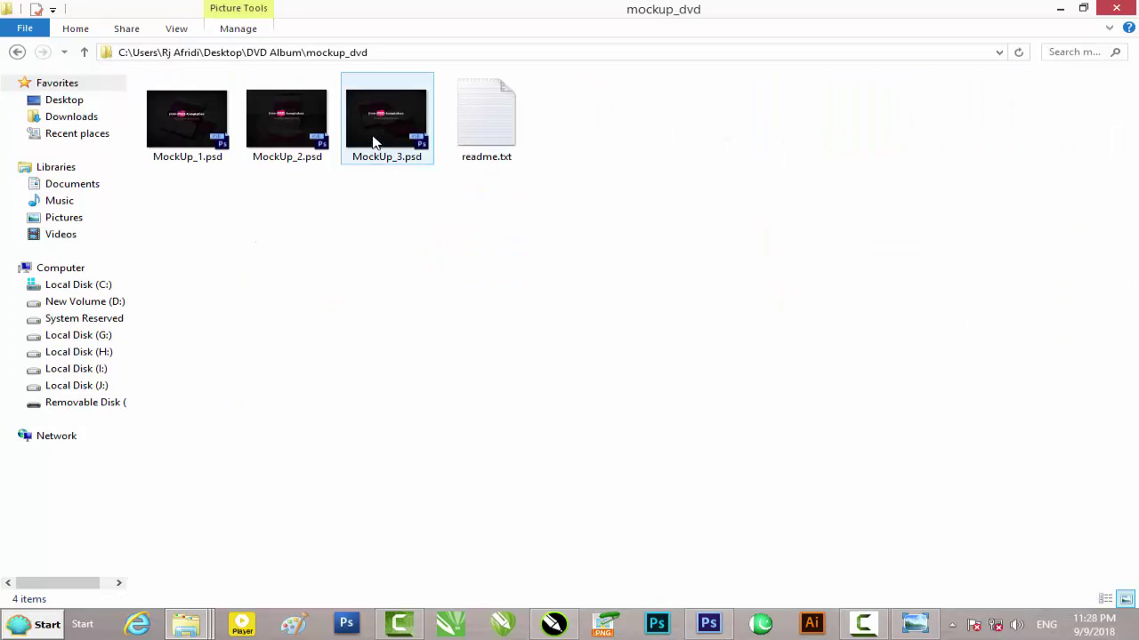
pyautogui.moveTo(392, 147)
pyautogui.mouseDown()
pyautogui.moveTo(785, 493)
pyautogui.moveTo(613, 329)
pyautogui.mouseUp()
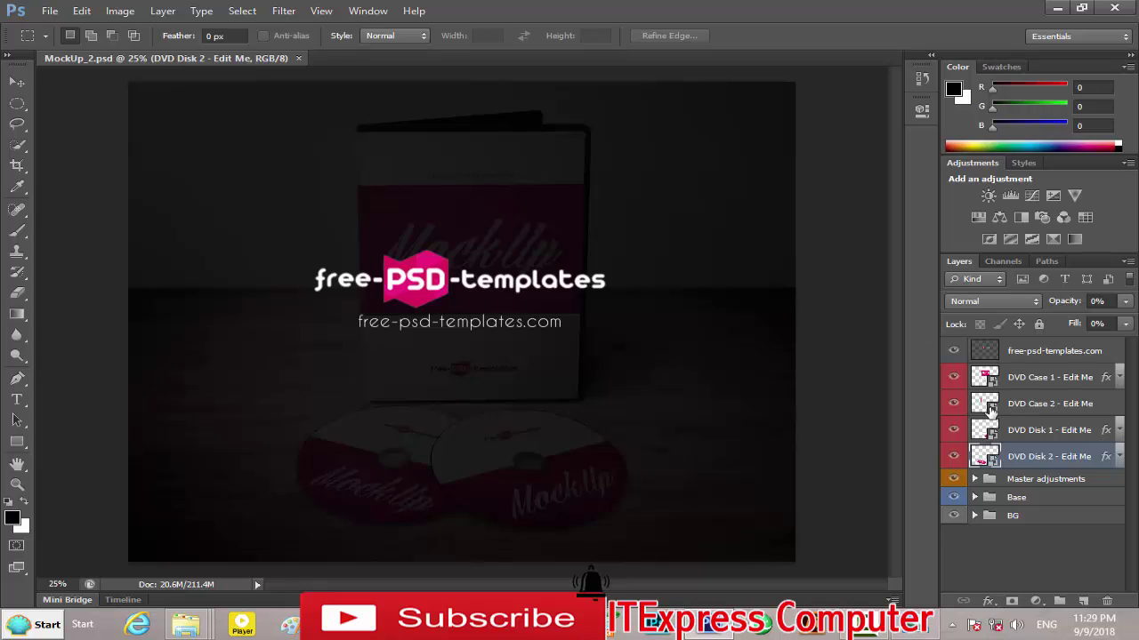
pyautogui.click(953, 352)
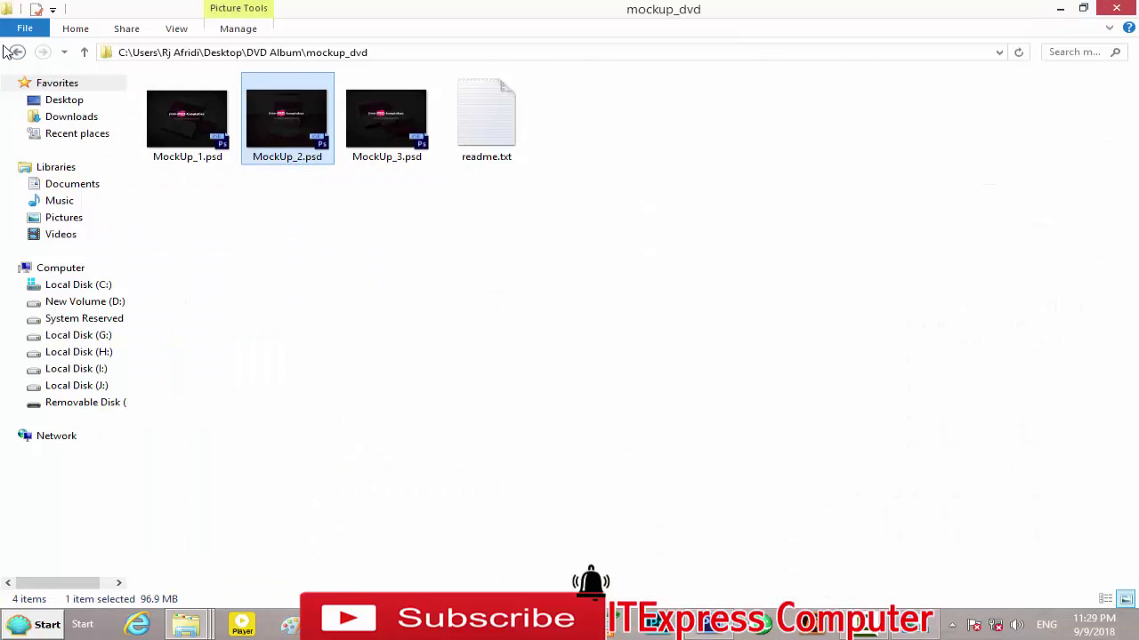
pyautogui.click(15, 52)
pyautogui.doubleClick(200, 115)
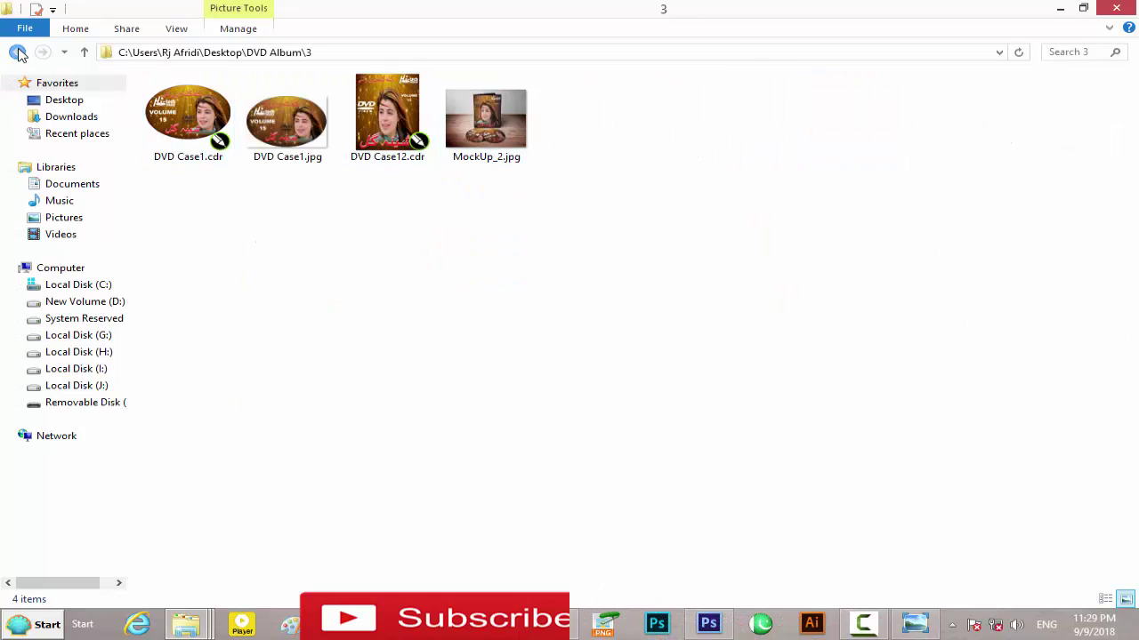
pyautogui.click(17, 52)
pyautogui.doubleClick(573, 136)
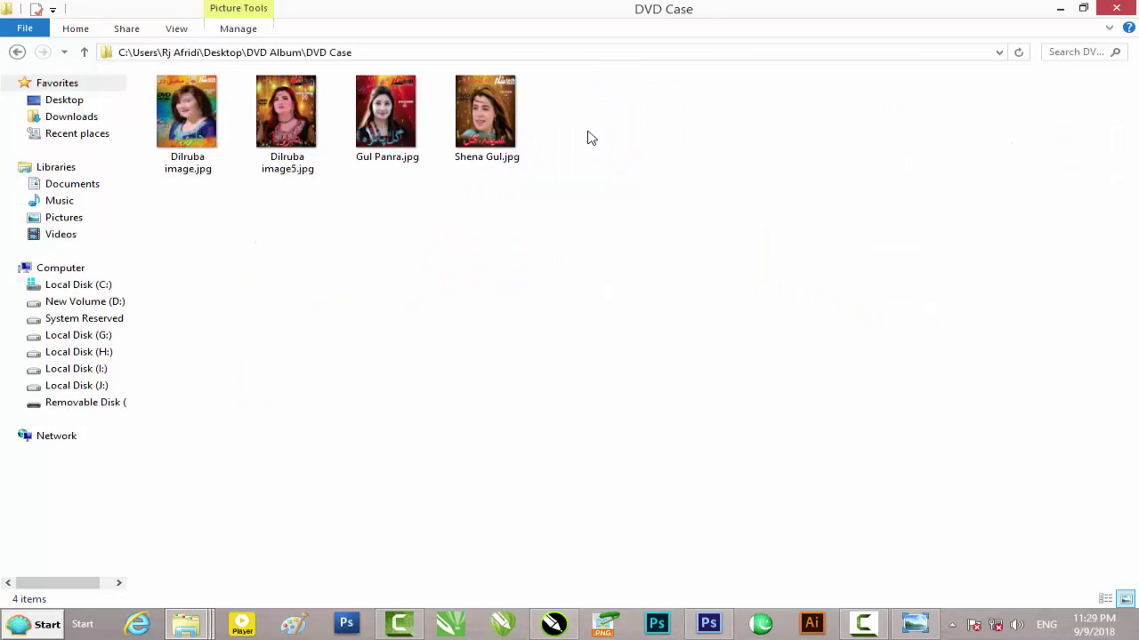
pyautogui.click(495, 165)
pyautogui.moveTo(496, 166); pyautogui.dragTo(727, 570)
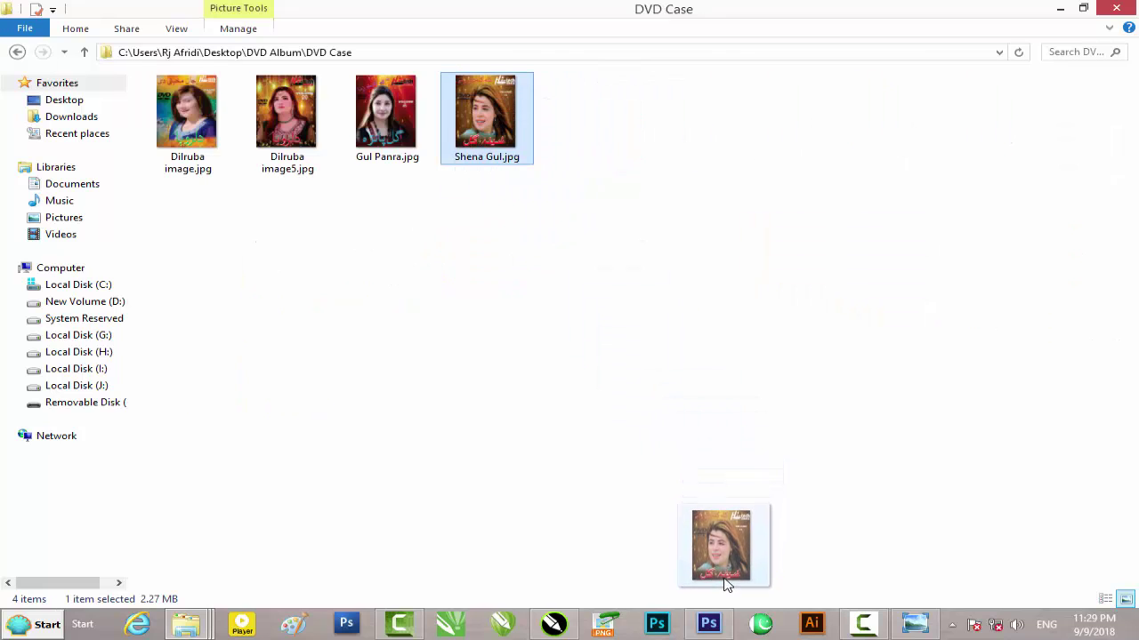
pyautogui.moveTo(728, 569)
pyautogui.mouseDown()
pyautogui.moveTo(716, 625)
pyautogui.moveTo(772, 61)
pyautogui.mouseUp()
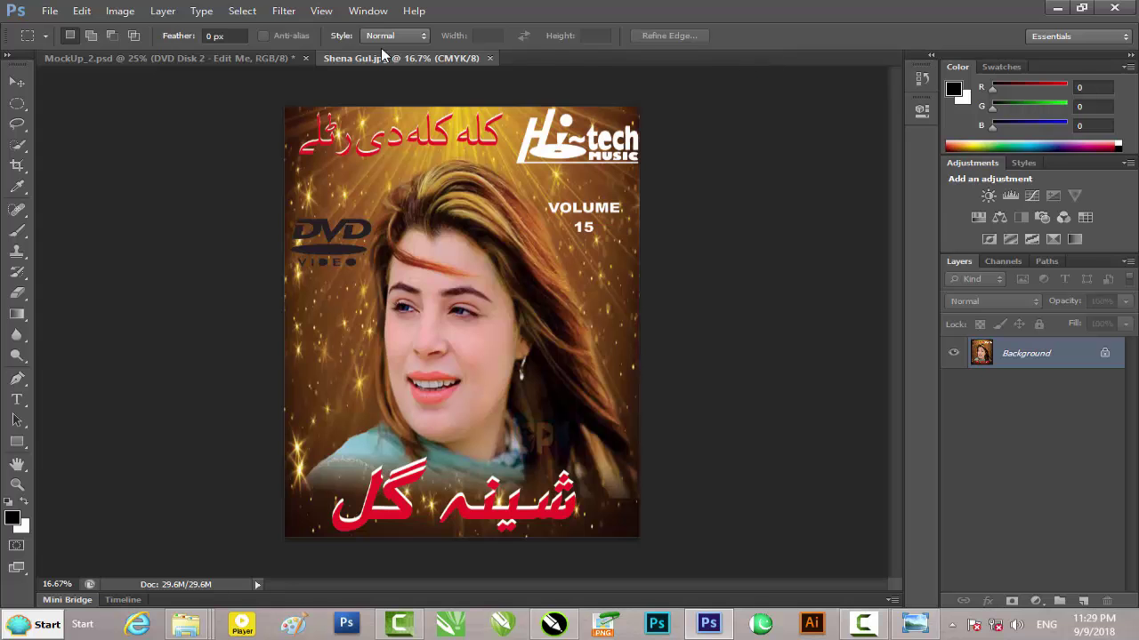
# Open DVD Case1.jpg from folder 3 in Photoshop, then go back to MockUp_2.psd
pyautogui.click(1057, 8)
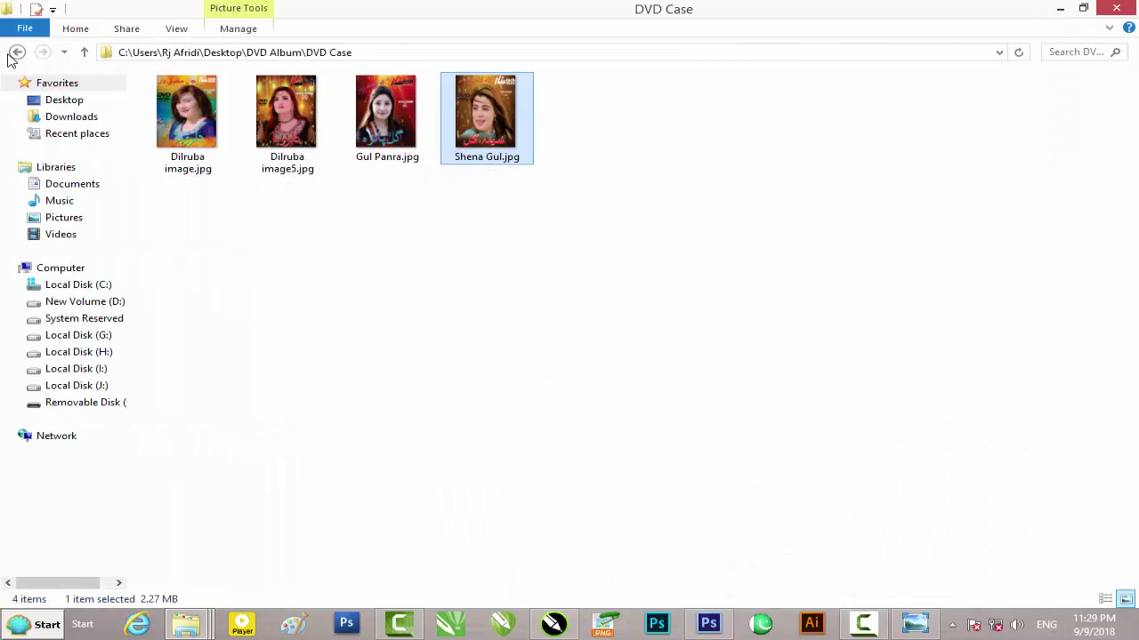
pyautogui.click(16, 53)
pyautogui.doubleClick(220, 132)
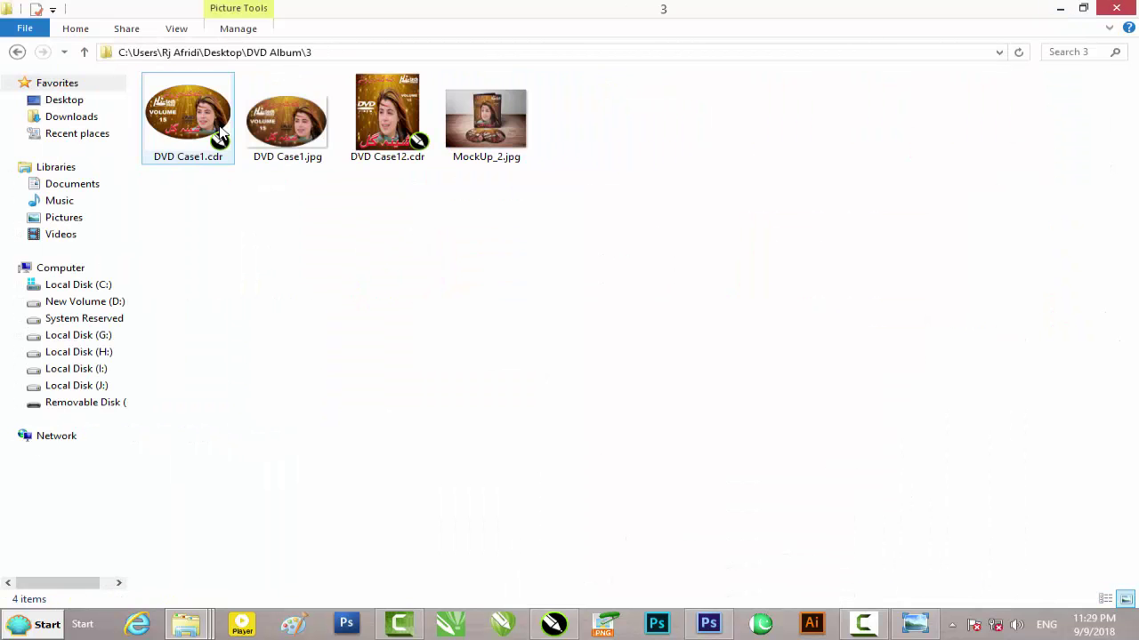
pyautogui.moveTo(285, 125); pyautogui.dragTo(712, 571)
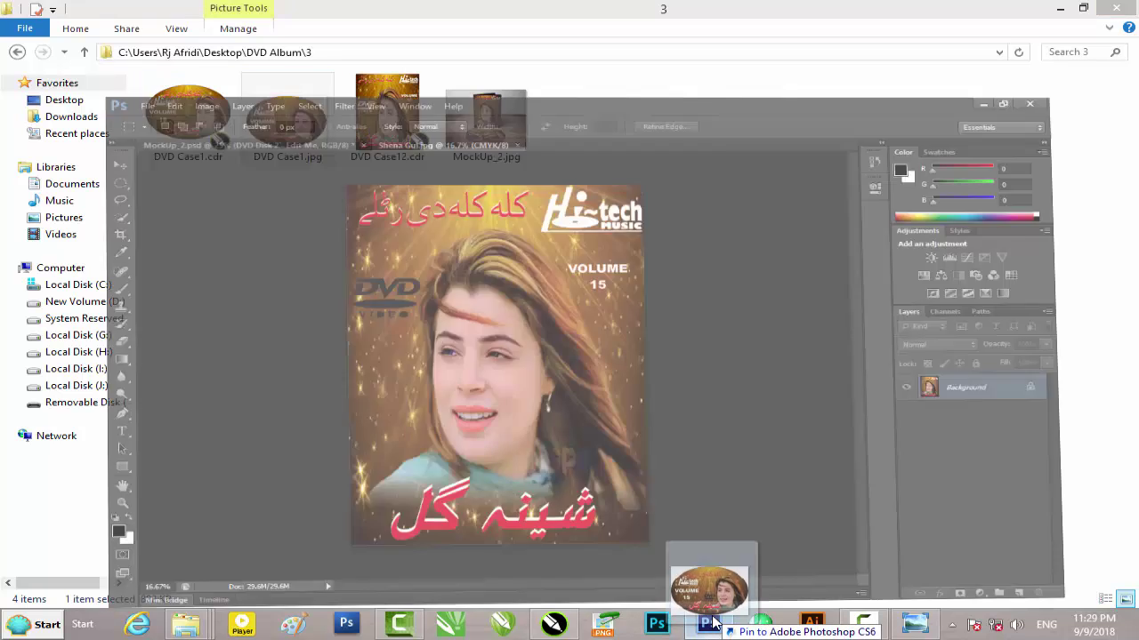
pyautogui.moveTo(712, 570); pyautogui.dragTo(760, 55)
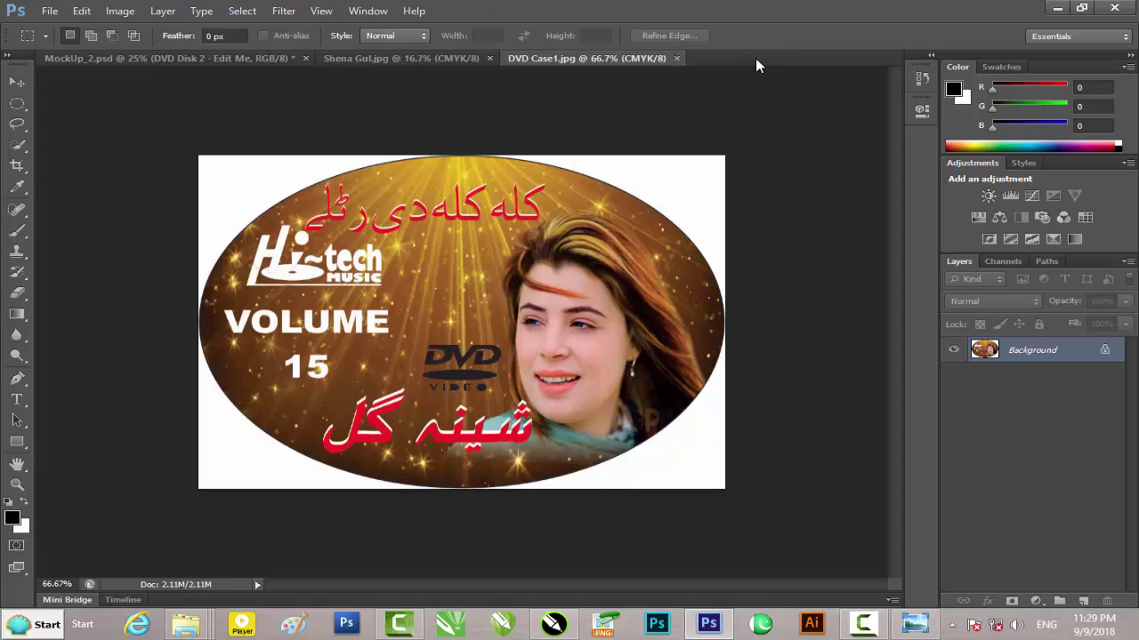
pyautogui.click(407, 58)
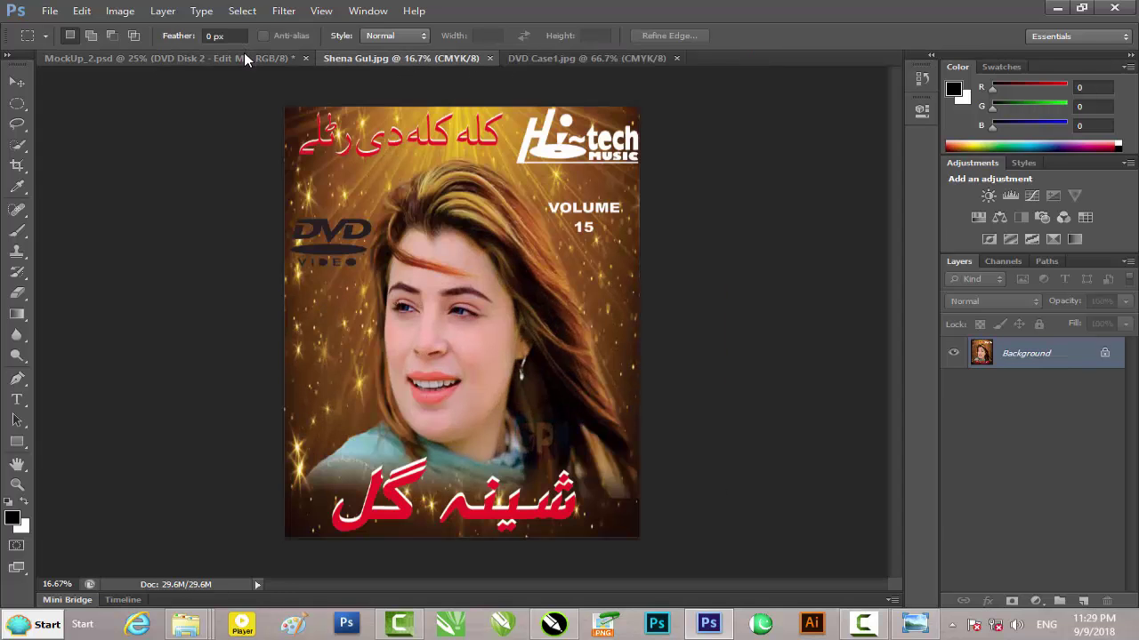
pyautogui.click(169, 57)
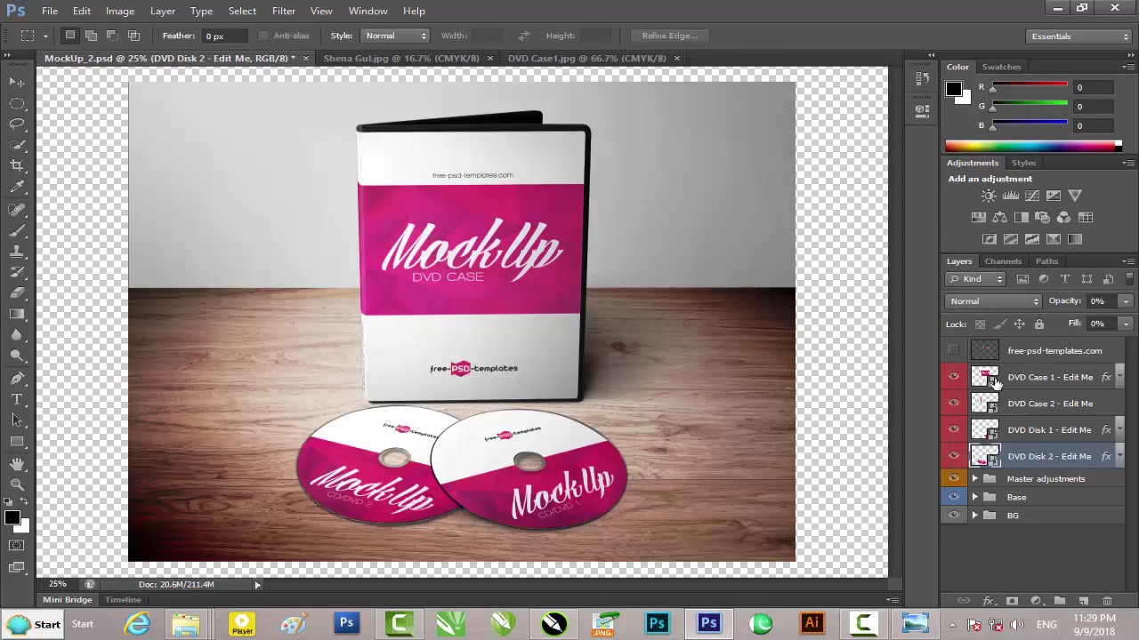
# Open the DVD Case 1 smart object contents and bring up the Shena Gul.jpg cover
pyautogui.click(994, 381)
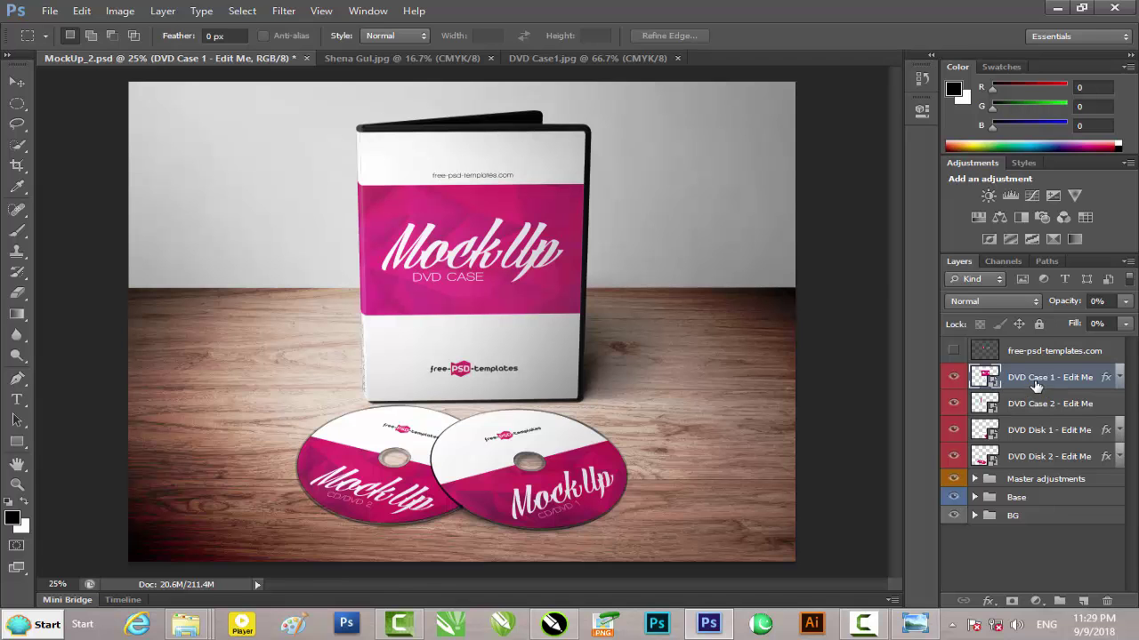
pyautogui.doubleClick(994, 381)
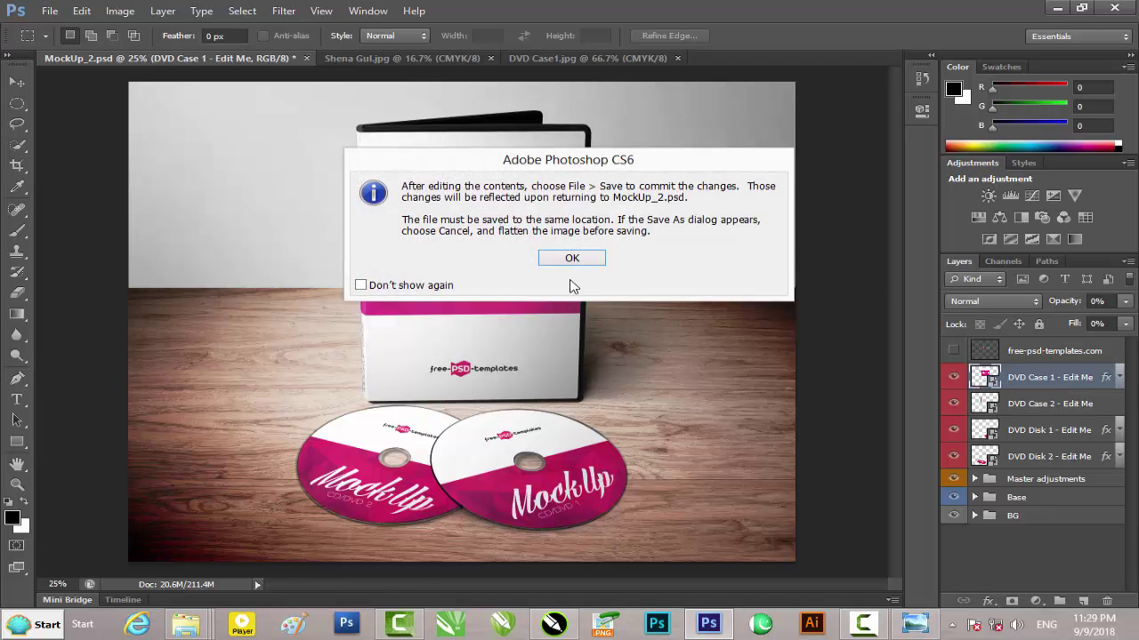
pyautogui.click(576, 258)
pyautogui.click(529, 58)
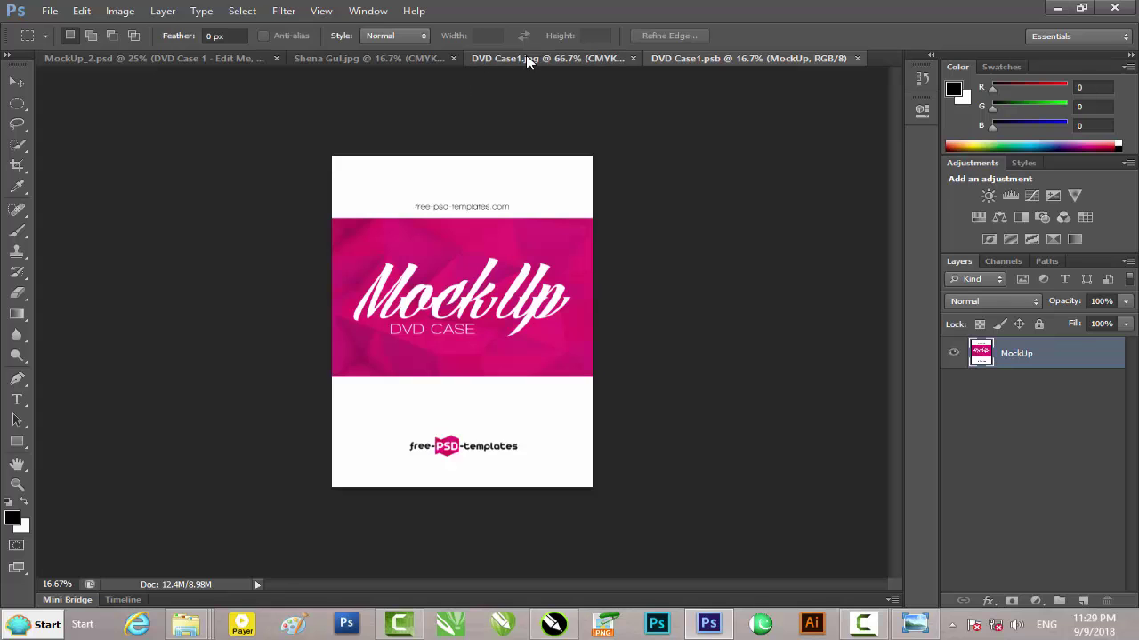
pyautogui.click(697, 58)
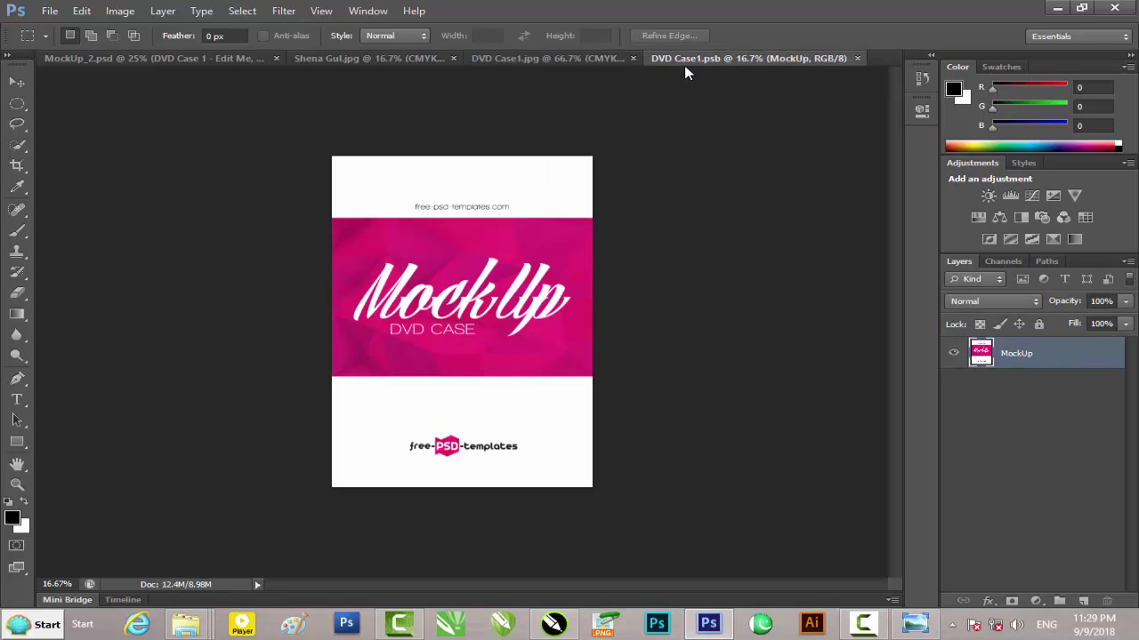
pyautogui.click(336, 55)
# Move the Shena Gul cover into DVD Case1.psb, scale it to fill, and save
pyautogui.press('v')
pyautogui.moveTo(385, 167)
pyautogui.mouseDown()
pyautogui.moveTo(728, 65)
pyautogui.moveTo(505, 240)
pyautogui.moveTo(410, 217)
pyautogui.mouseUp()
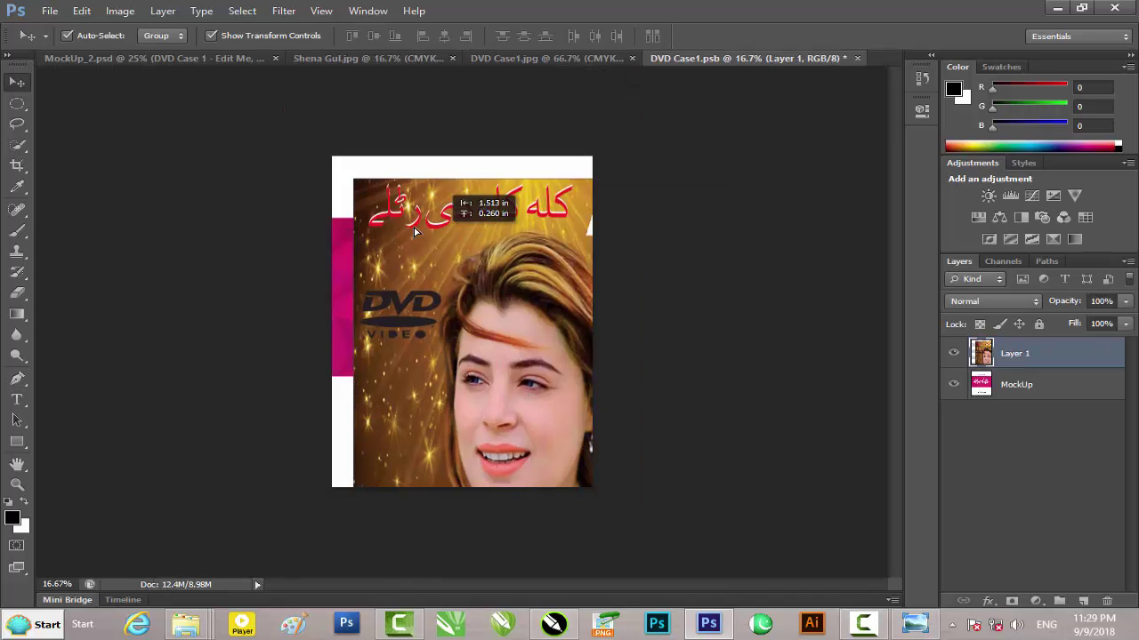
pyautogui.moveTo(636, 163); pyautogui.dragTo(452, 179)
pyautogui.moveTo(505, 319); pyautogui.dragTo(592, 486)
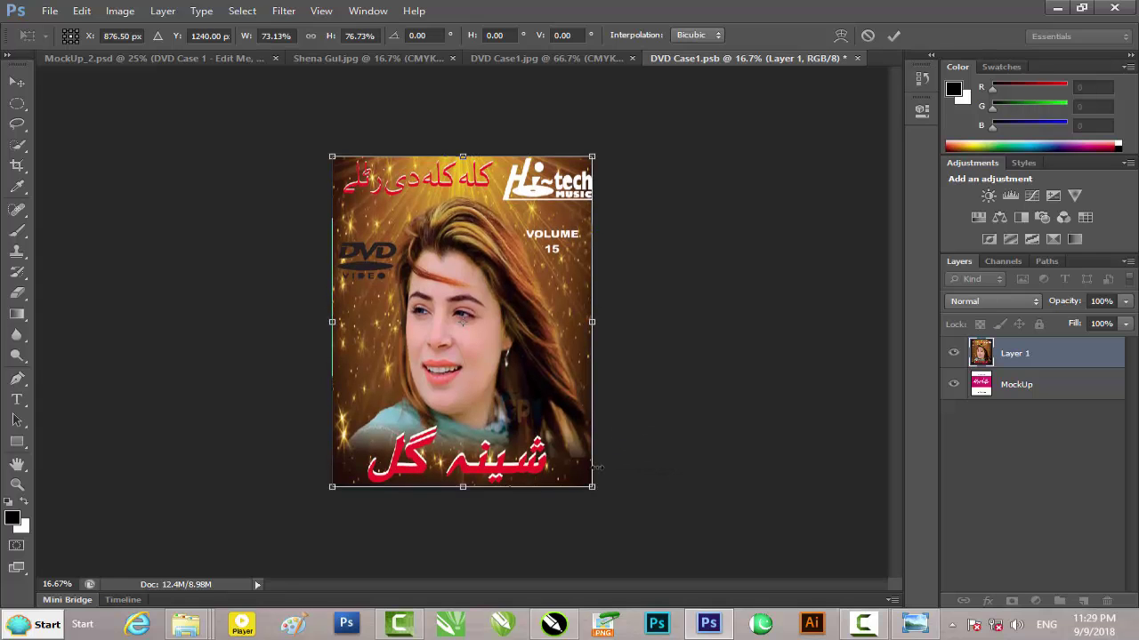
pyautogui.press('Return')
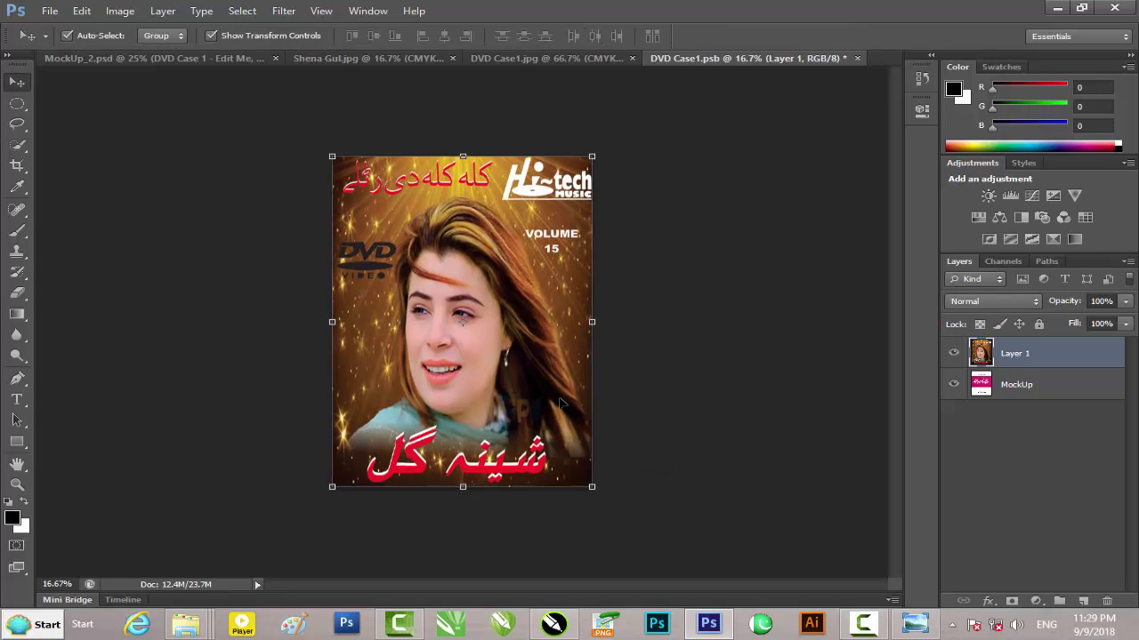
pyautogui.hotkey('ctrl', 's')
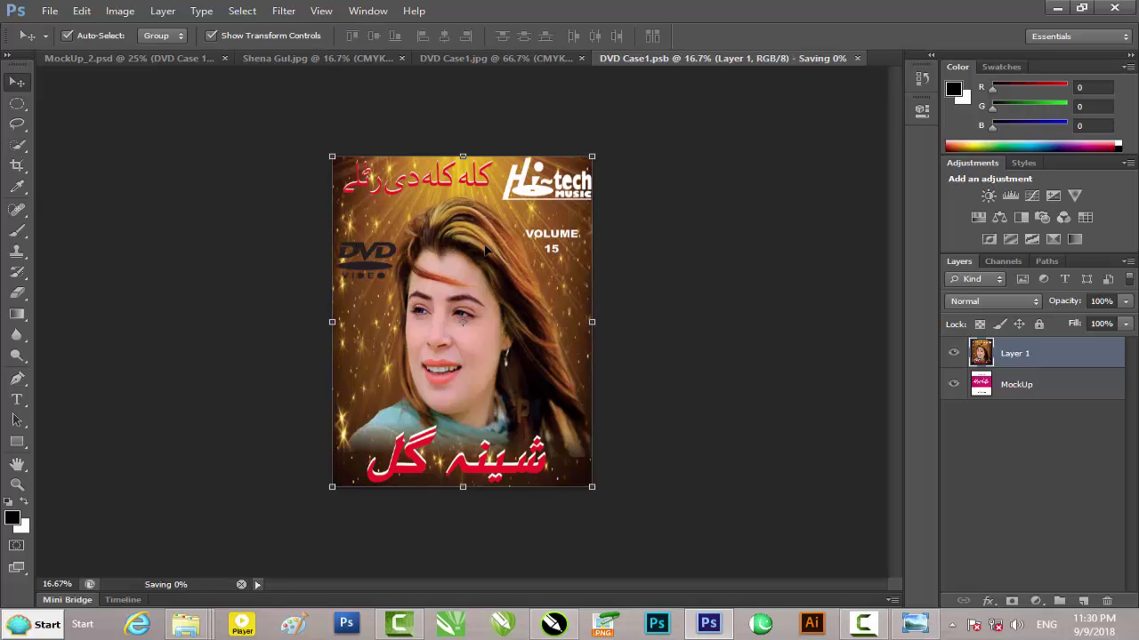
# Close DVD Case1.psb and return to MockUp_2.psd
pyautogui.click(379, 55)
pyautogui.click(605, 57)
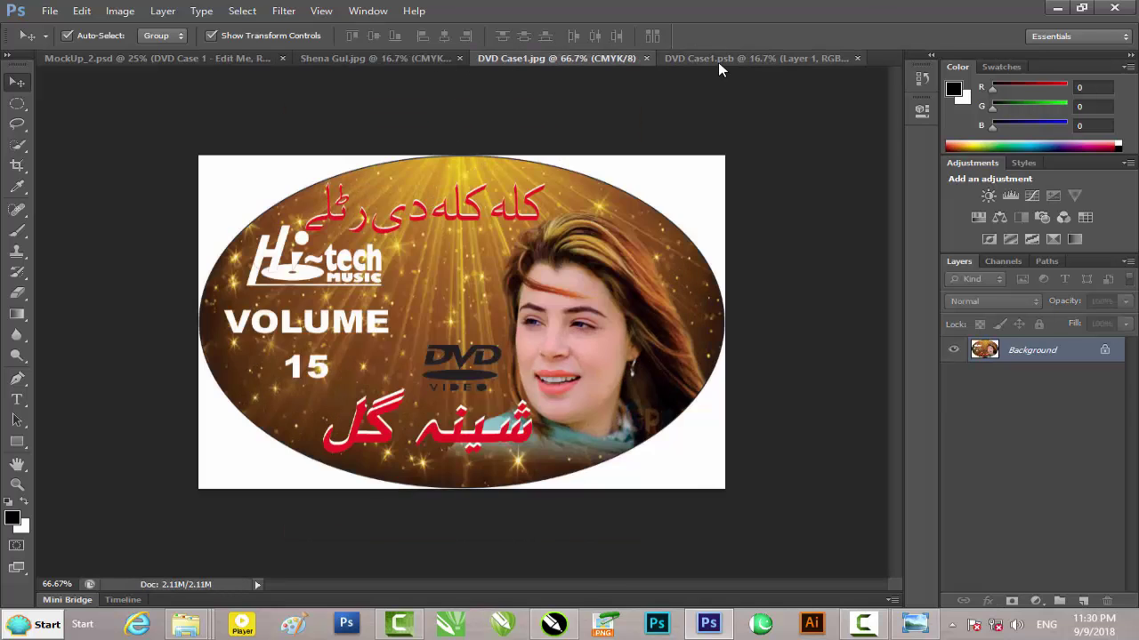
pyautogui.click(719, 60)
pyautogui.click(858, 59)
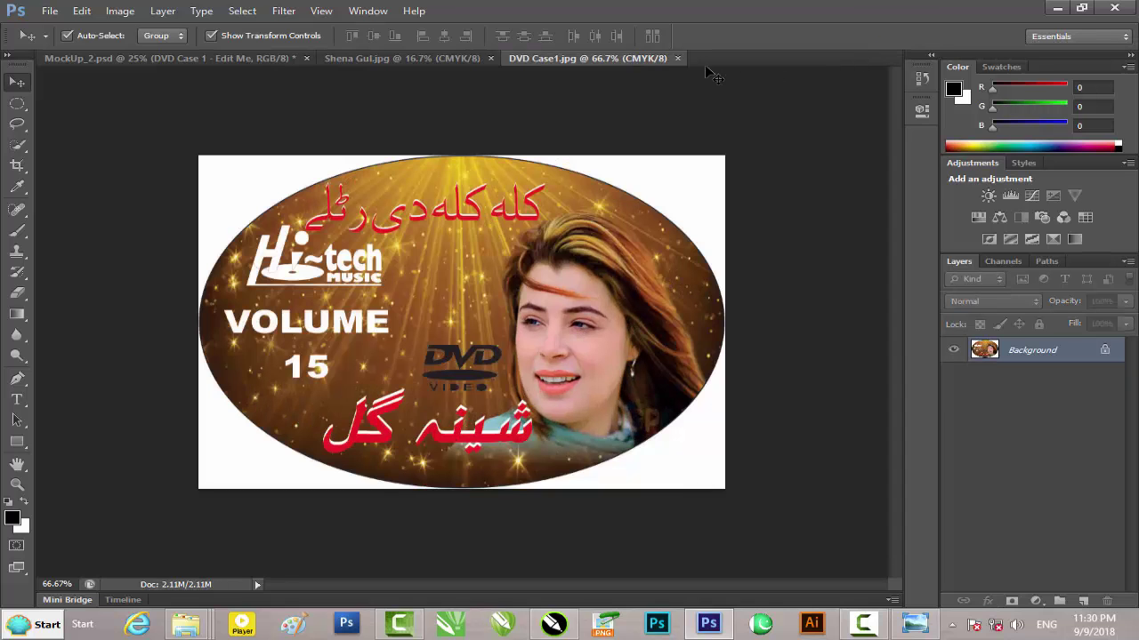
pyautogui.click(275, 55)
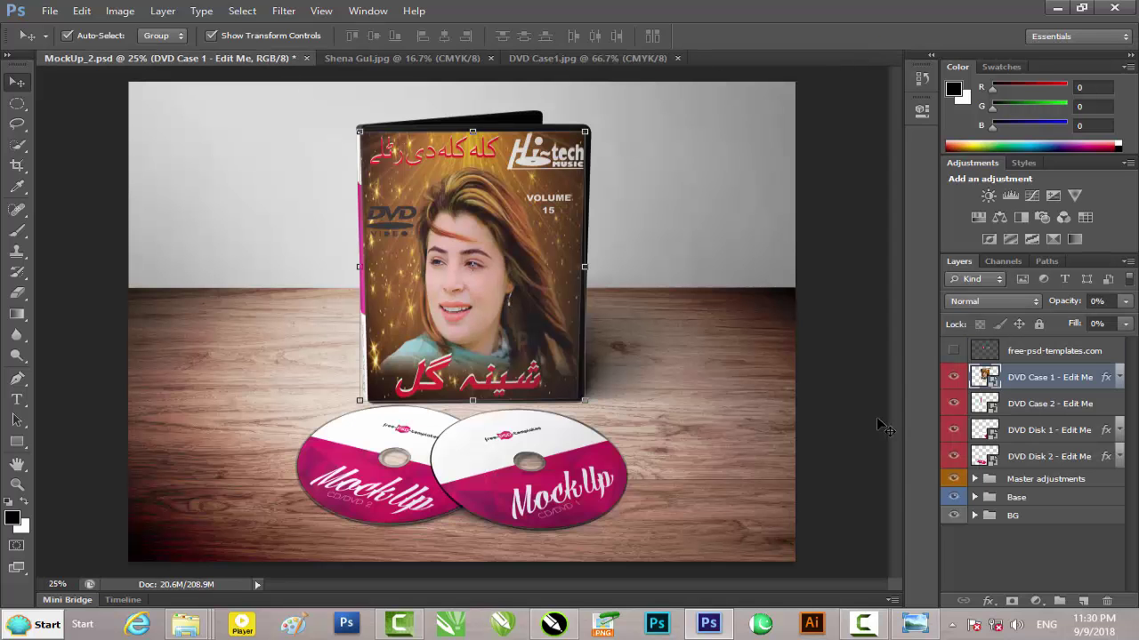
# Open the DVD Case 2 spine contents and bring the Shena Gul cover to it
pyautogui.doubleClick(991, 407)
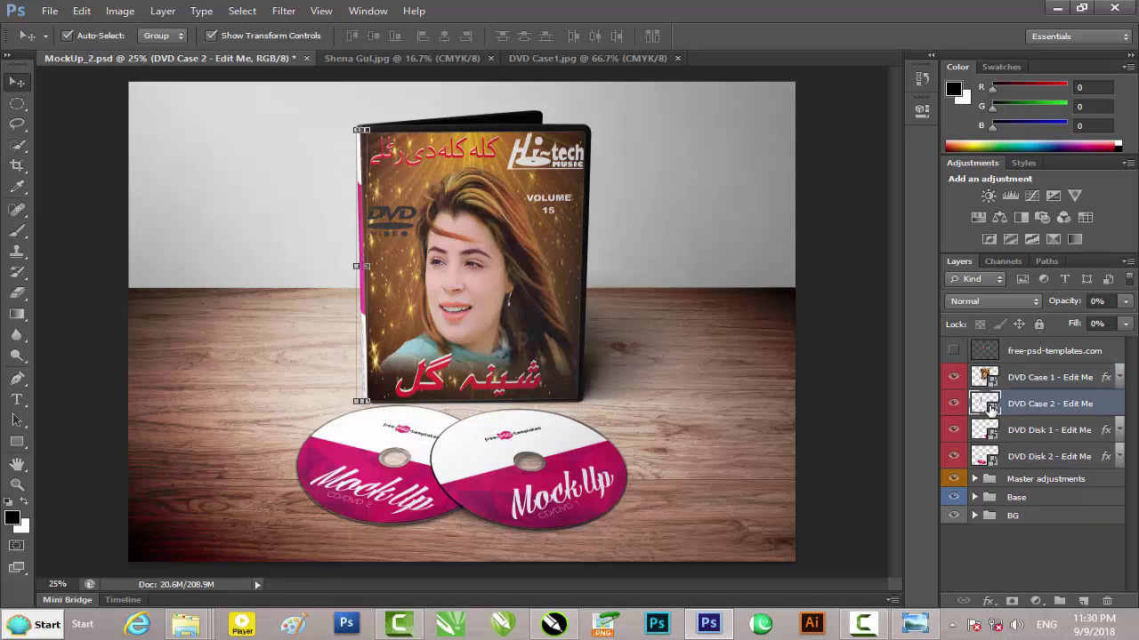
pyautogui.click(572, 258)
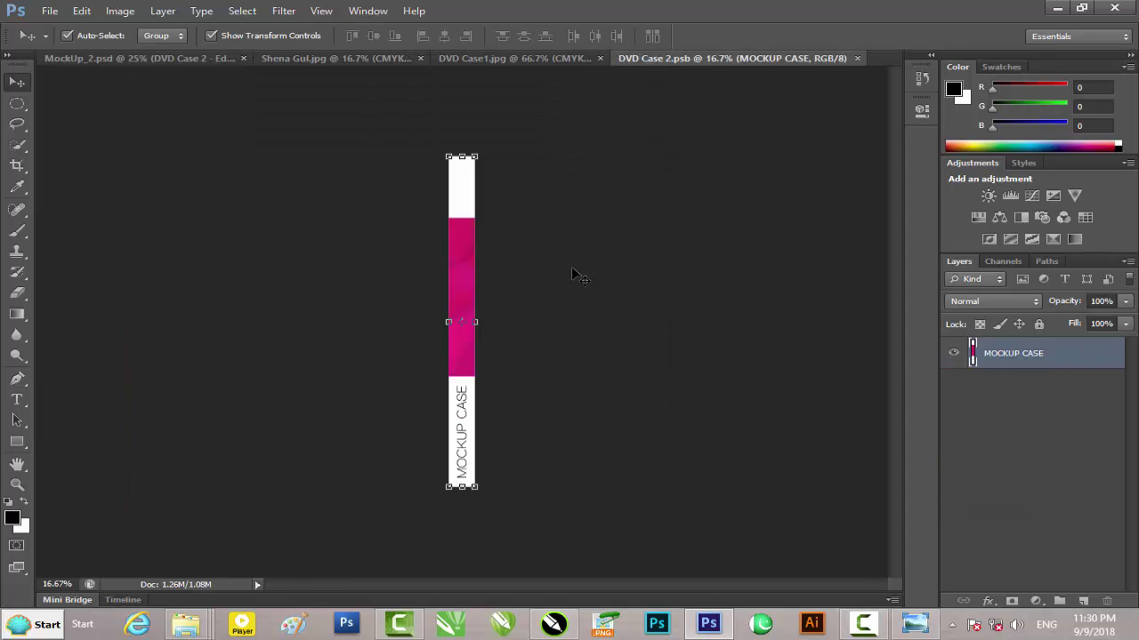
pyautogui.click(531, 58)
pyautogui.click(356, 58)
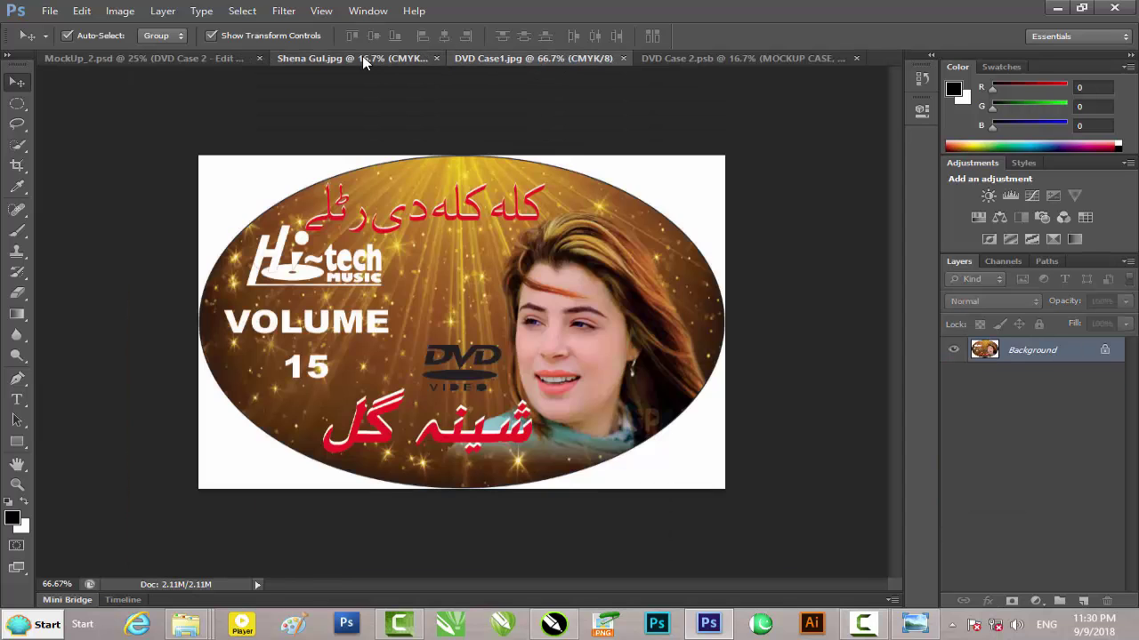
pyautogui.click(717, 60)
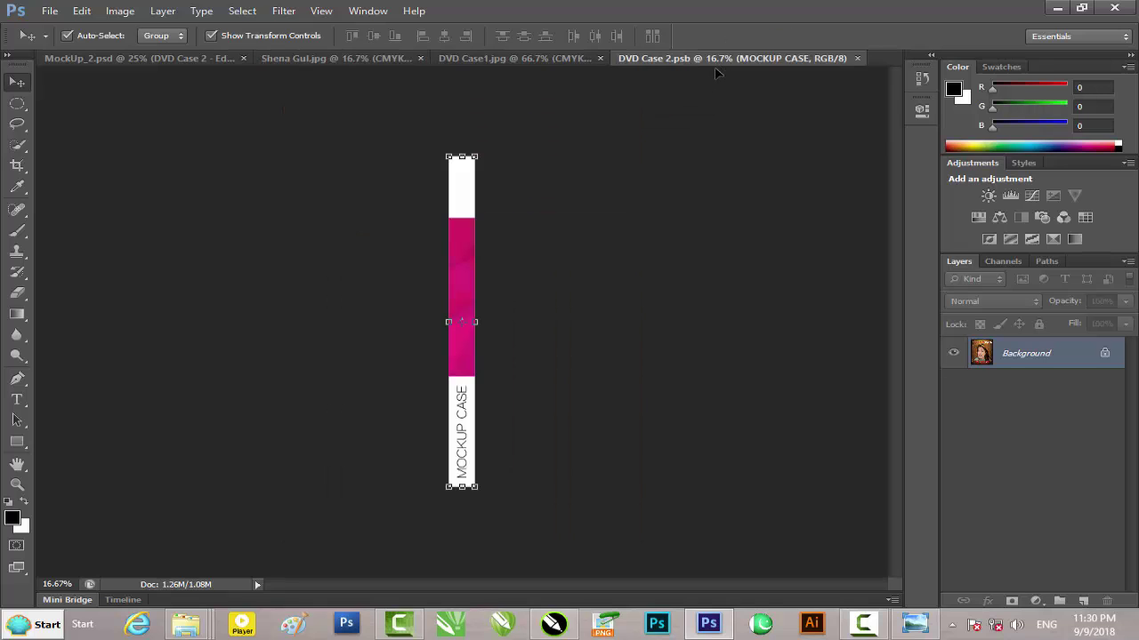
# Drop the cover photo in, narrow it to about 29% width onto the spine, and save
pyautogui.moveTo(446, 294); pyautogui.dragTo(452, 287)
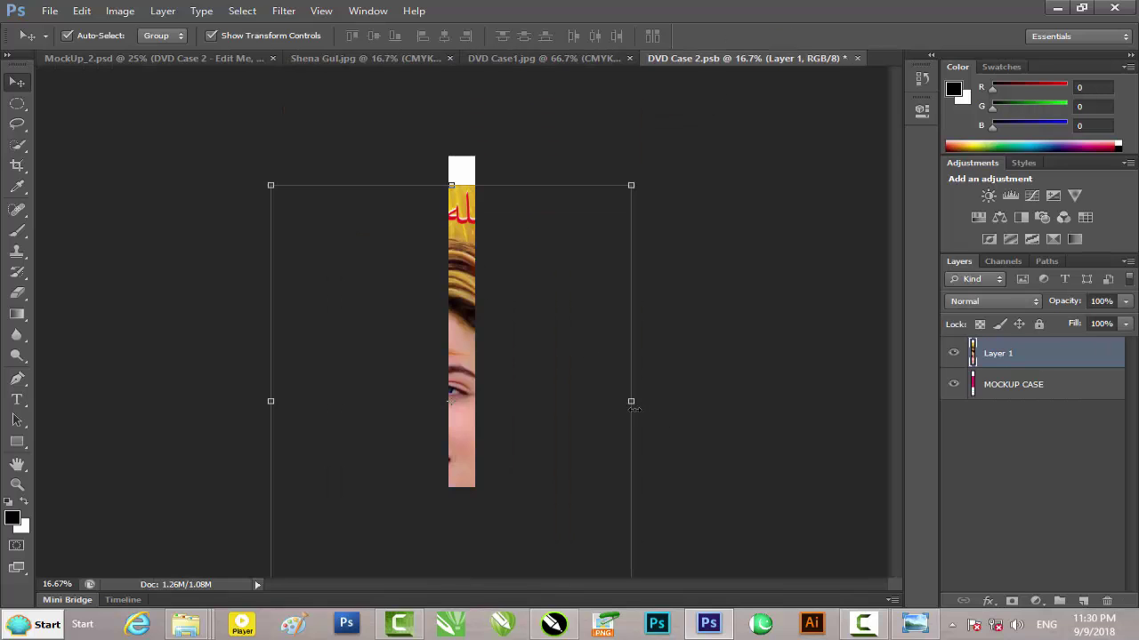
pyautogui.moveTo(631, 402); pyautogui.dragTo(373, 402)
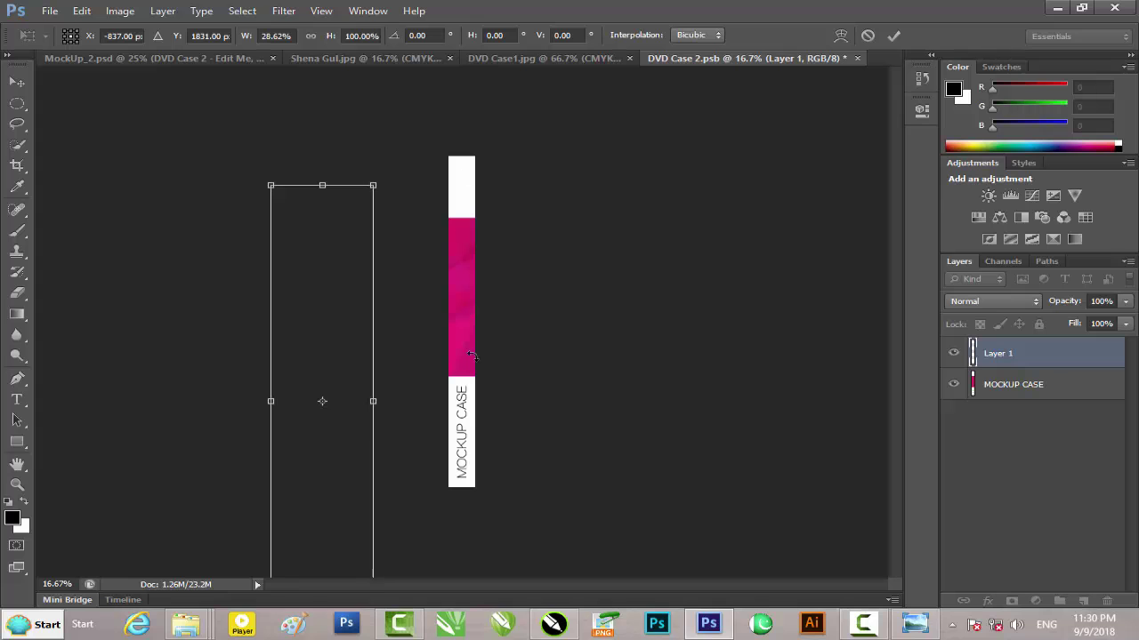
pyautogui.moveTo(311, 342); pyautogui.dragTo(453, 263)
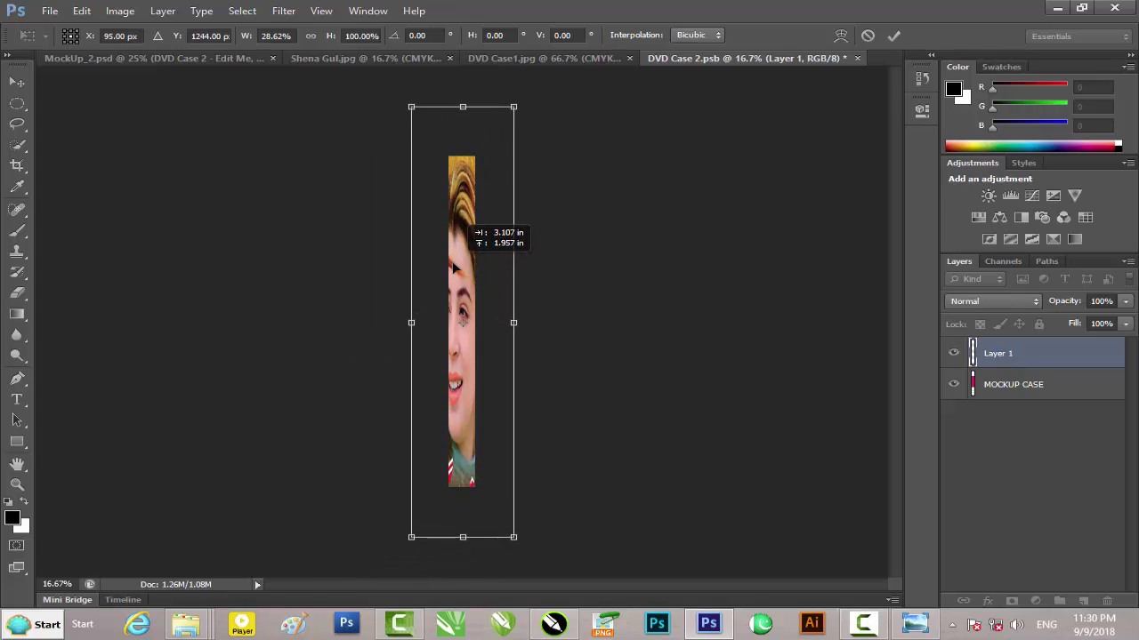
pyautogui.moveTo(454, 265); pyautogui.dragTo(459, 264)
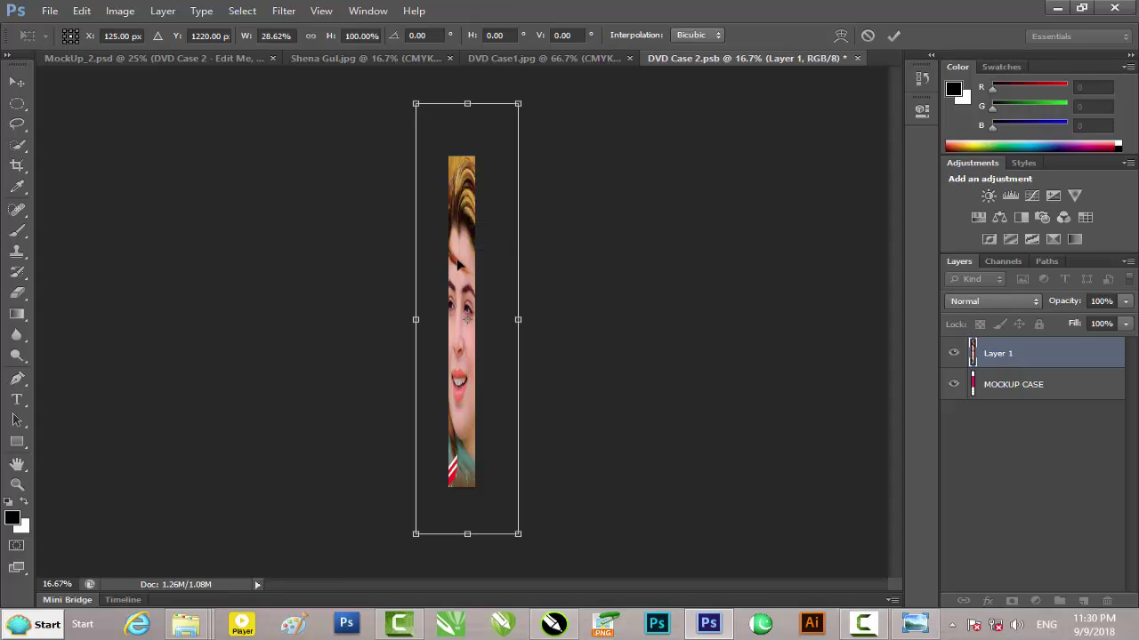
pyautogui.press('Return')
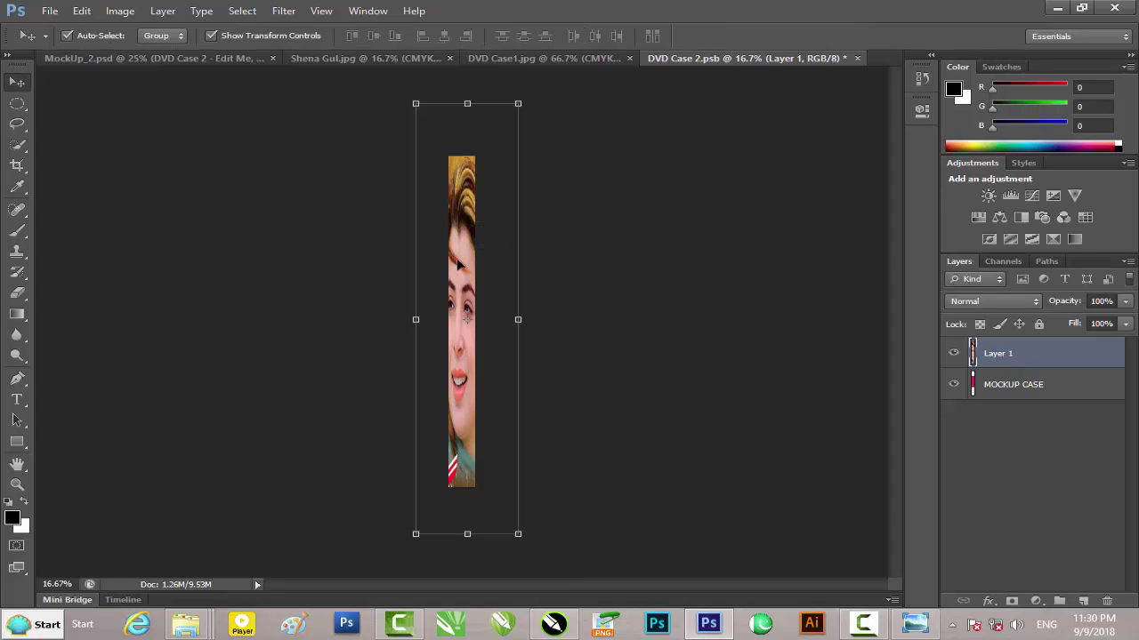
pyautogui.hotkey('ctrl', 's')
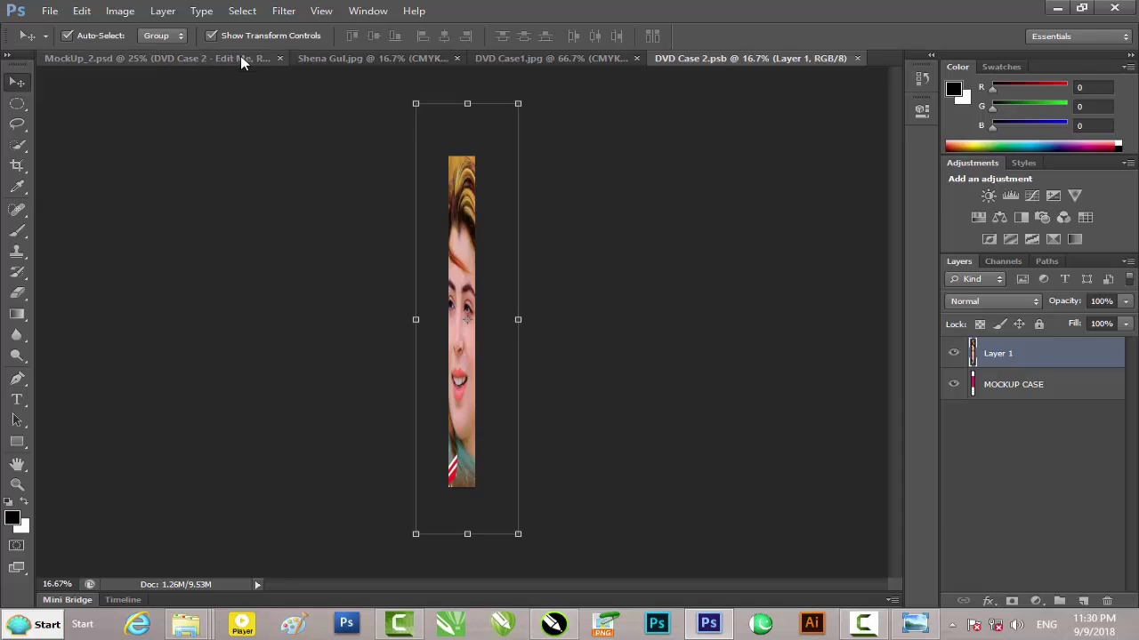
pyautogui.click(240, 56)
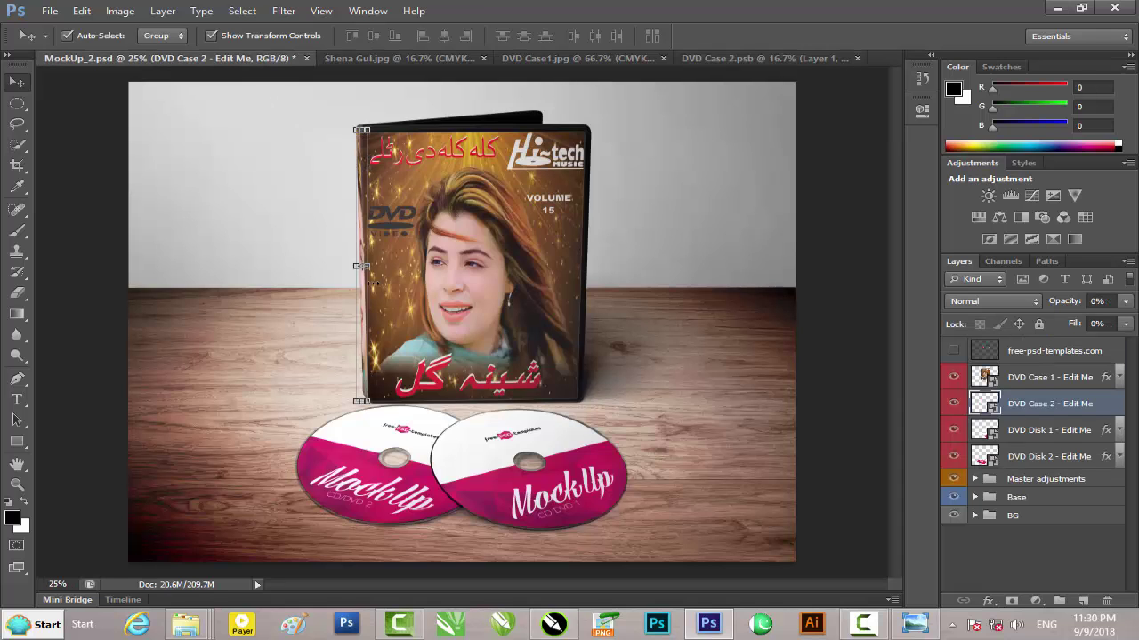
# Open the DVD Disk 2 smart object contents and bring up the DVD Case1.jpg label
pyautogui.click(446, 55)
pyautogui.click(240, 59)
pyautogui.doubleClick(990, 459)
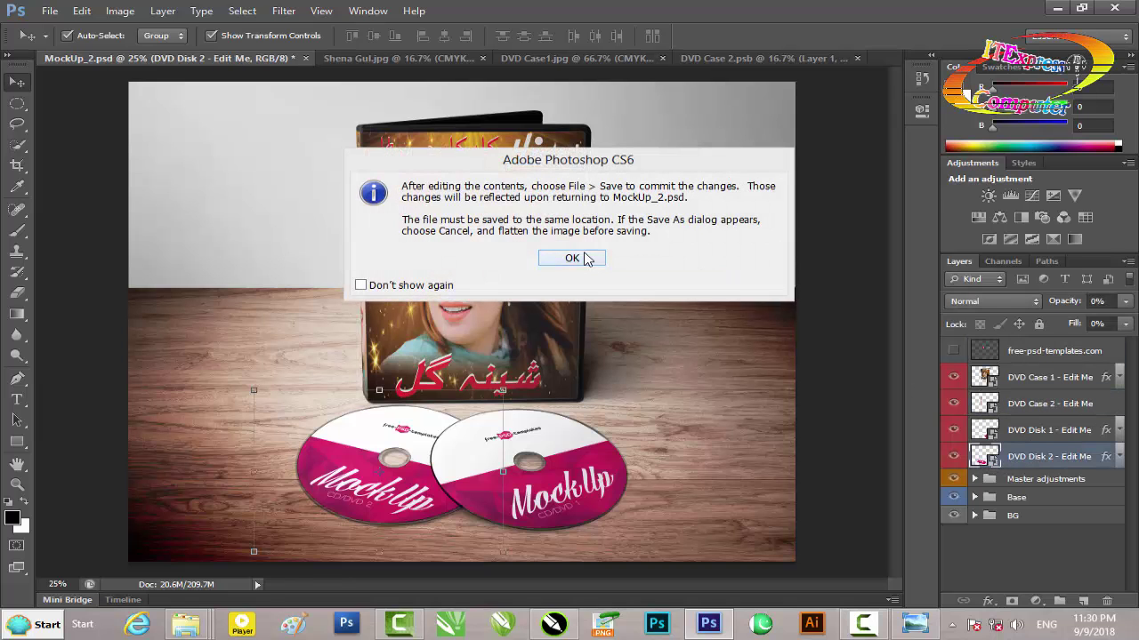
pyautogui.click(583, 257)
pyautogui.click(564, 58)
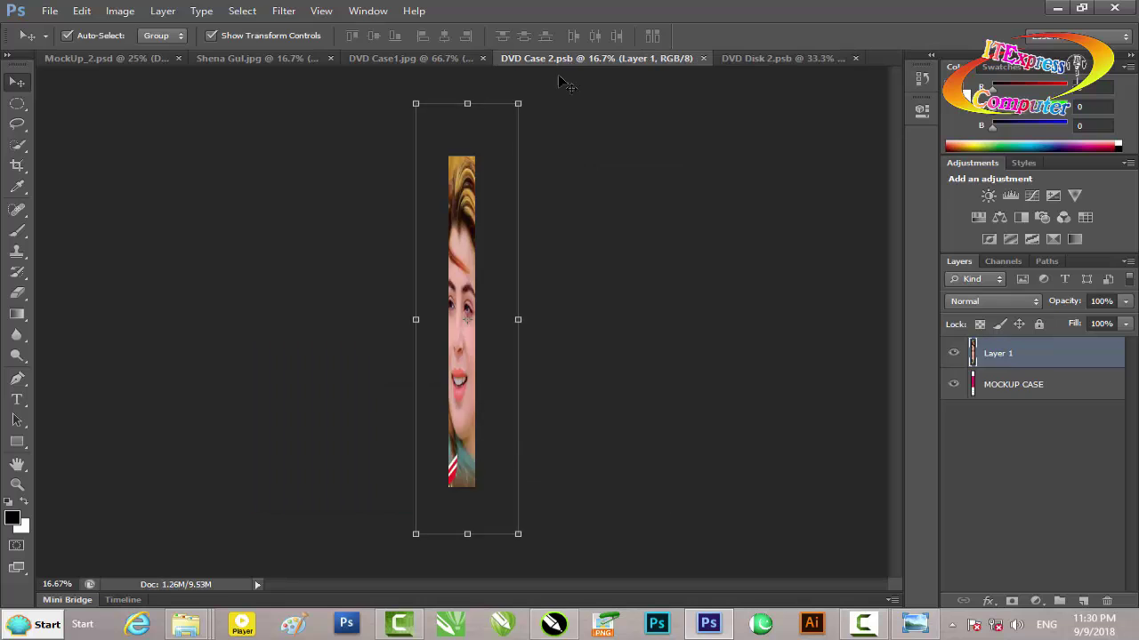
pyautogui.click(430, 58)
# Place the DVD Case1.jpg label in DVD Disk 2, stretch it to fill the canvas, and save
pyautogui.moveTo(462, 233)
pyautogui.mouseDown()
pyautogui.moveTo(501, 267)
pyautogui.moveTo(412, 198)
pyautogui.mouseUp()
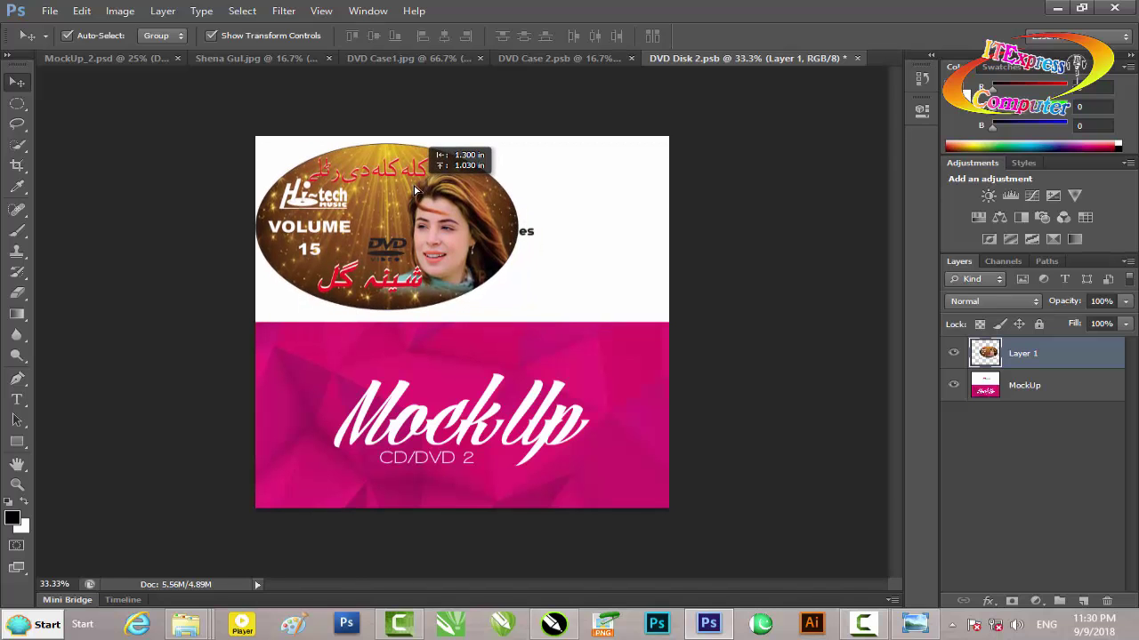
pyautogui.moveTo(412, 198); pyautogui.dragTo(415, 183)
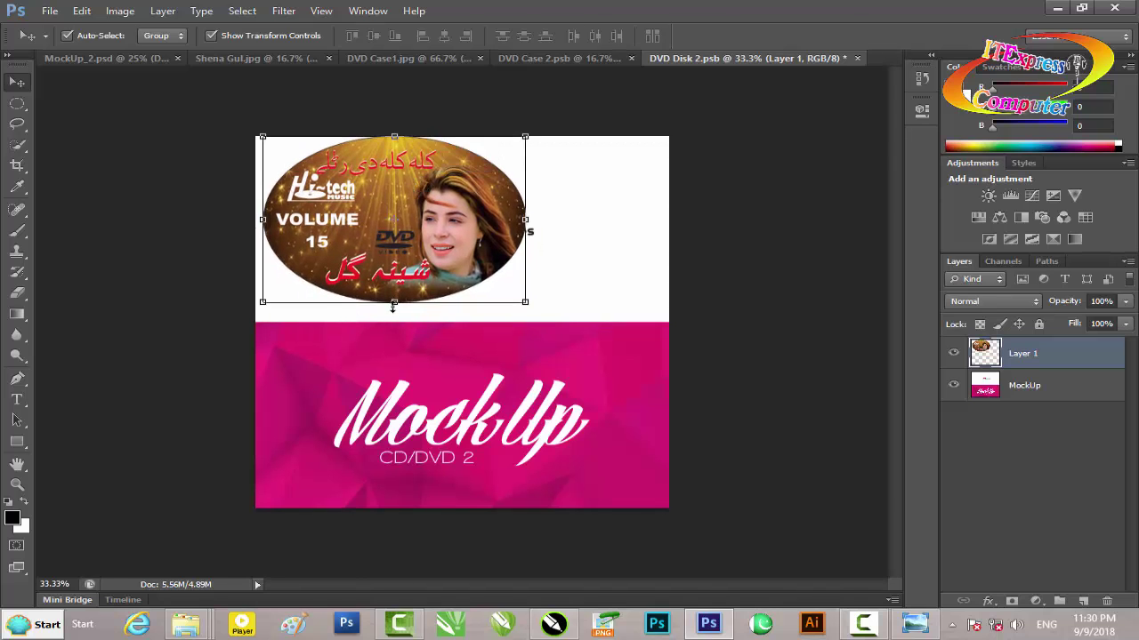
pyautogui.moveTo(394, 303); pyautogui.dragTo(366, 505)
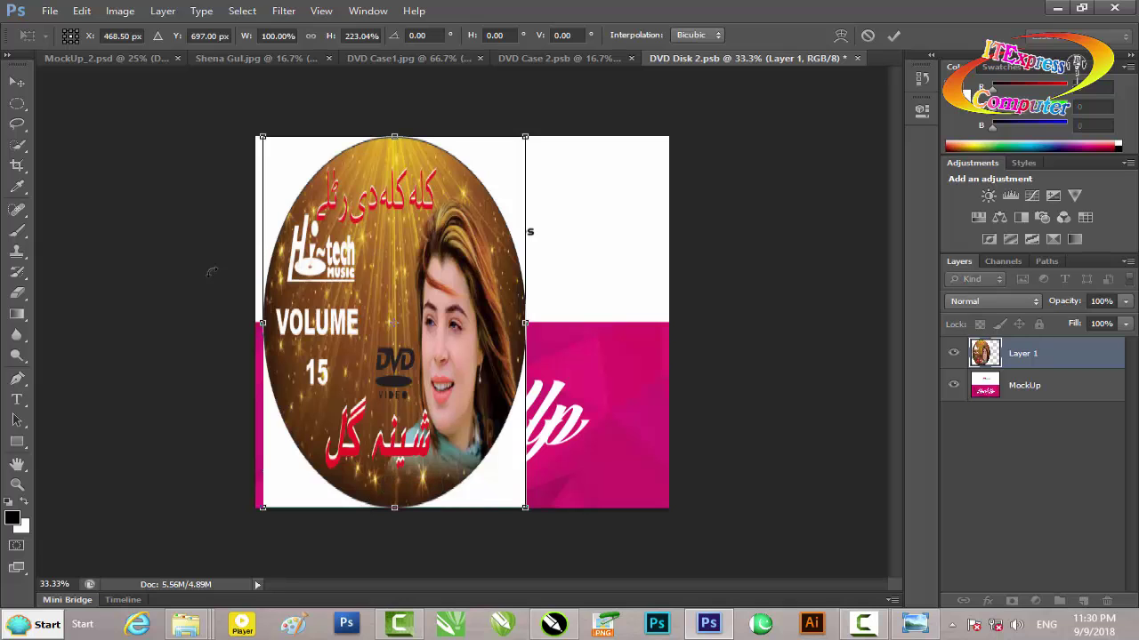
pyautogui.moveTo(259, 322); pyautogui.dragTo(256, 322)
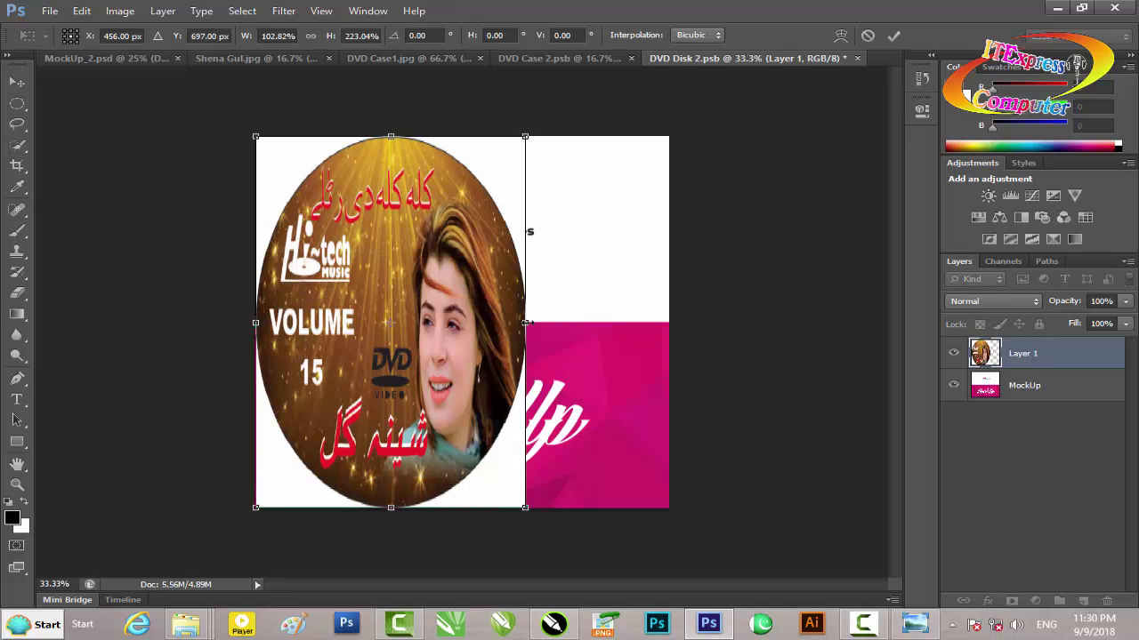
pyautogui.moveTo(527, 323); pyautogui.dragTo(667, 323)
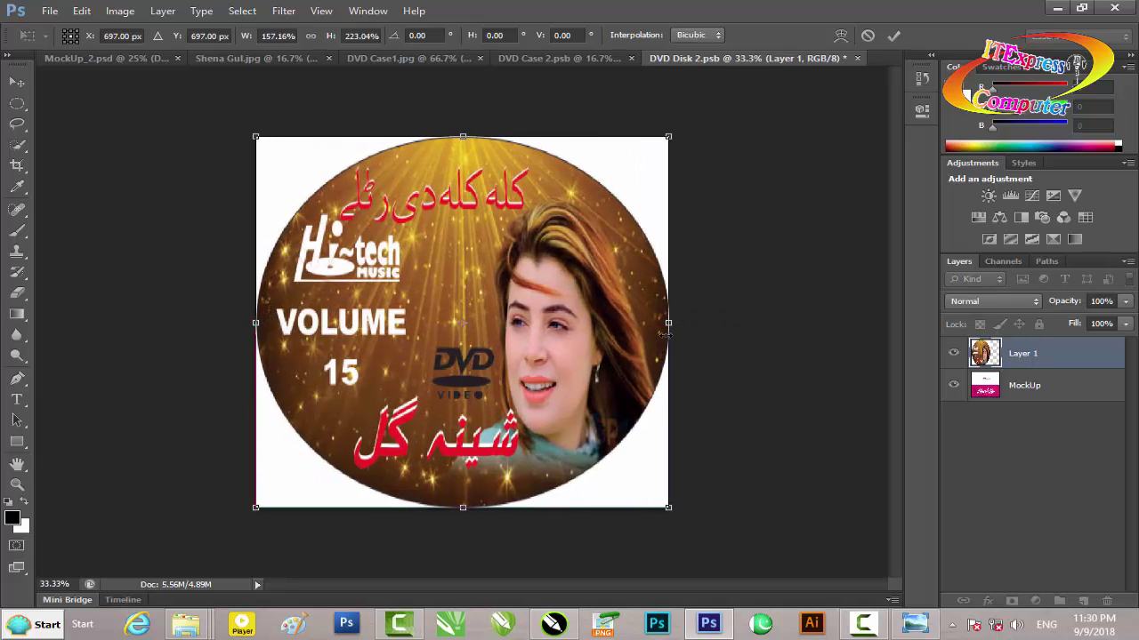
pyautogui.press('Return')
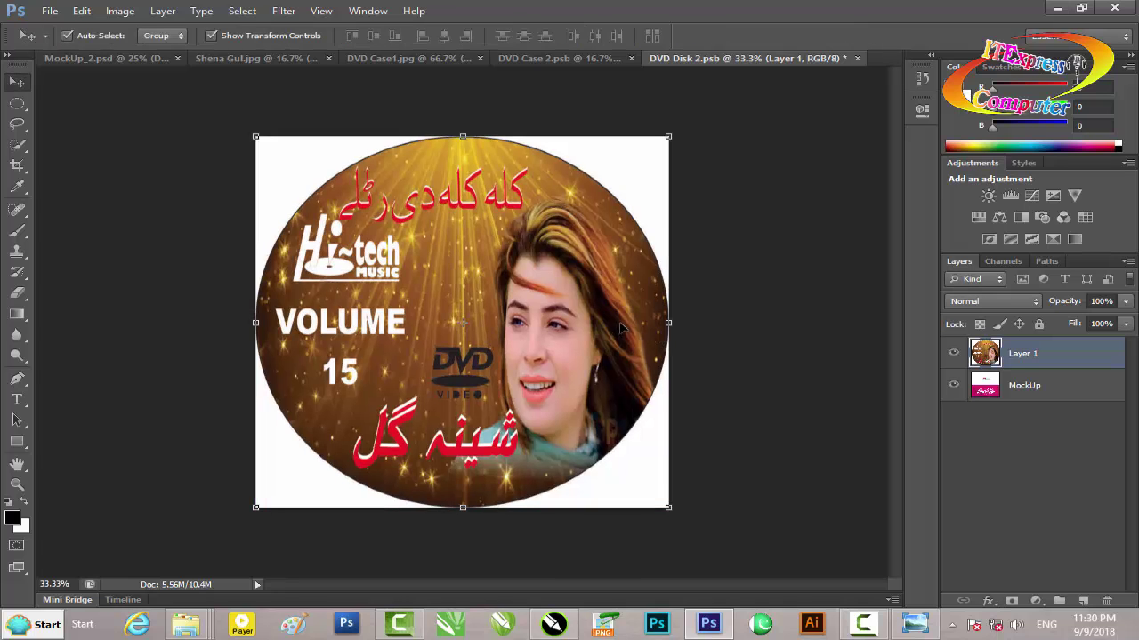
pyautogui.hotkey('ctrl', 's')
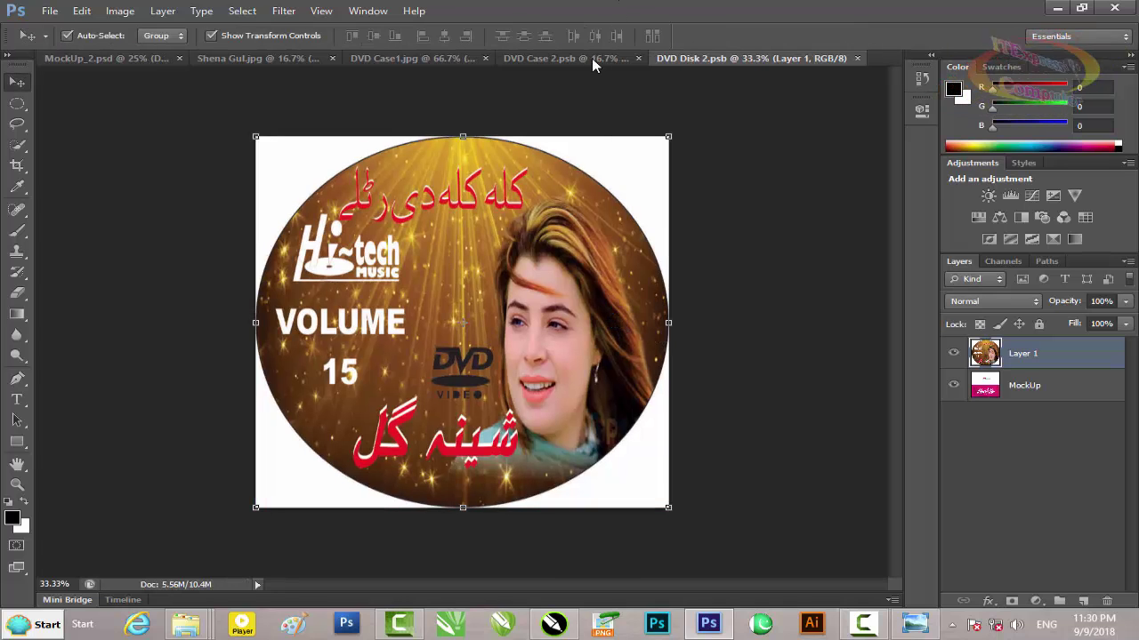
pyautogui.click(591, 60)
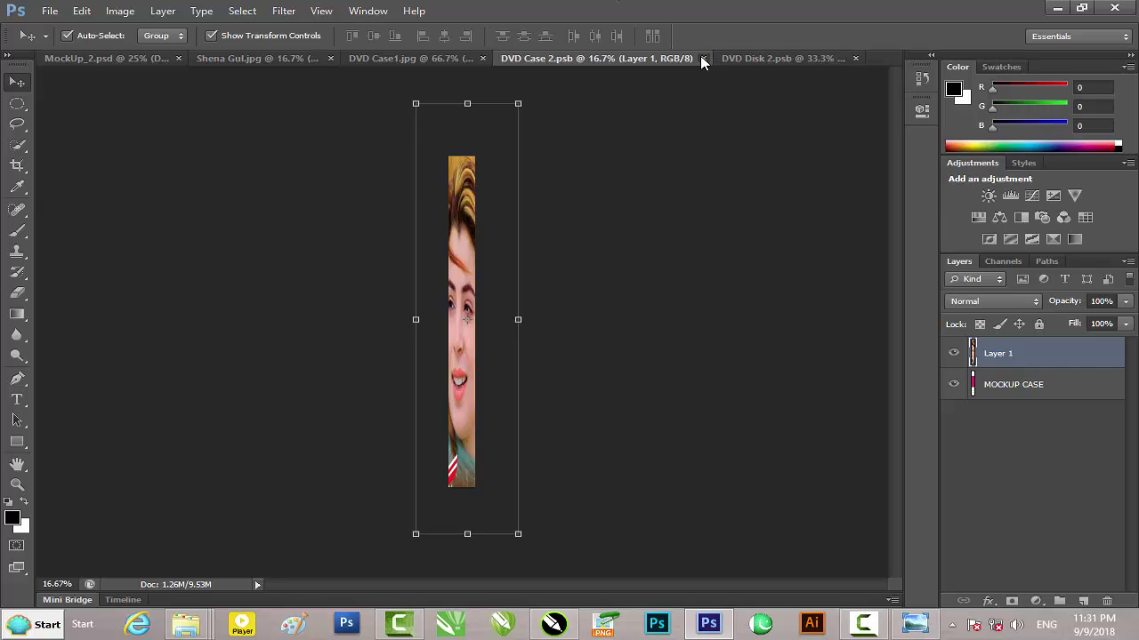
# Close DVD Case 2.psb, DVD Disk 2.psb and DVD Case1.jpg, returning to the mockup
pyautogui.click(700, 57)
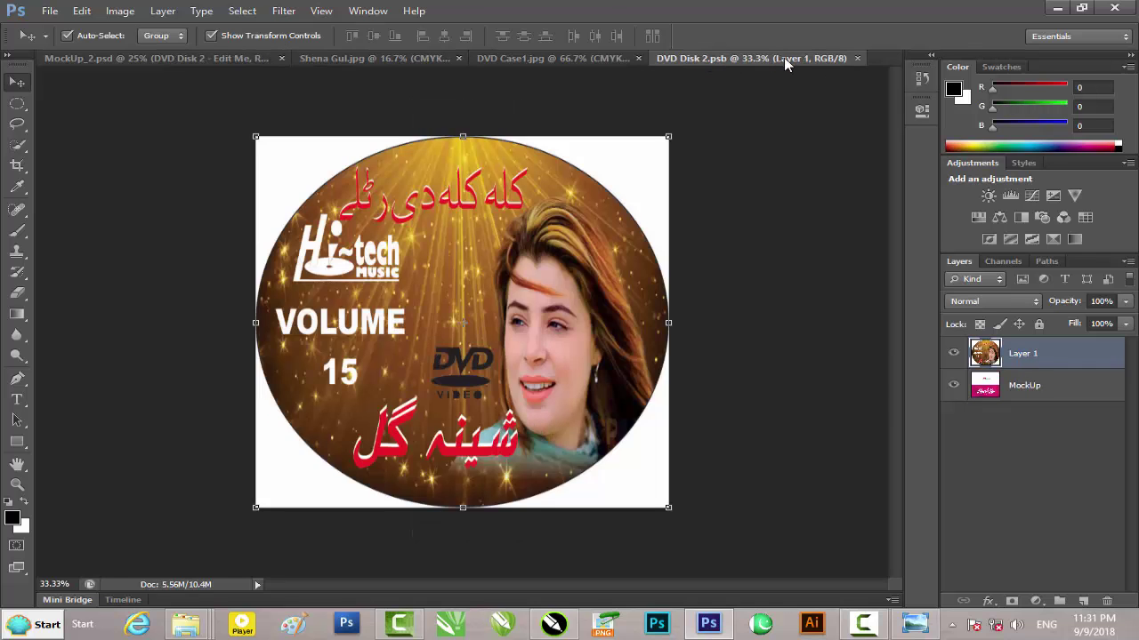
pyautogui.click(857, 59)
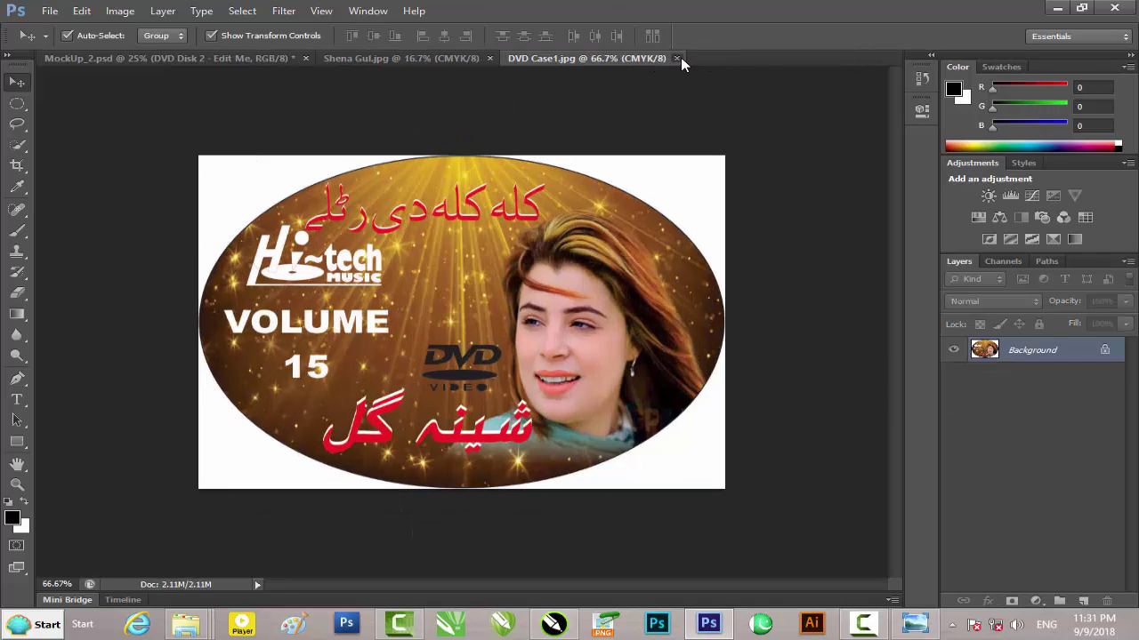
pyautogui.click(676, 58)
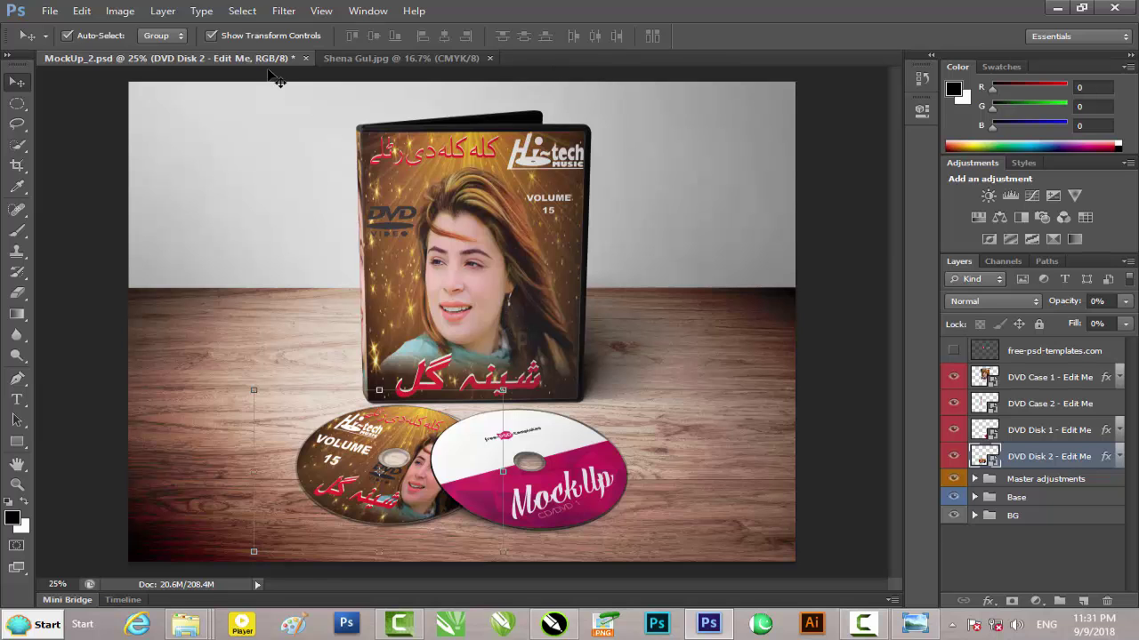
pyautogui.click(367, 59)
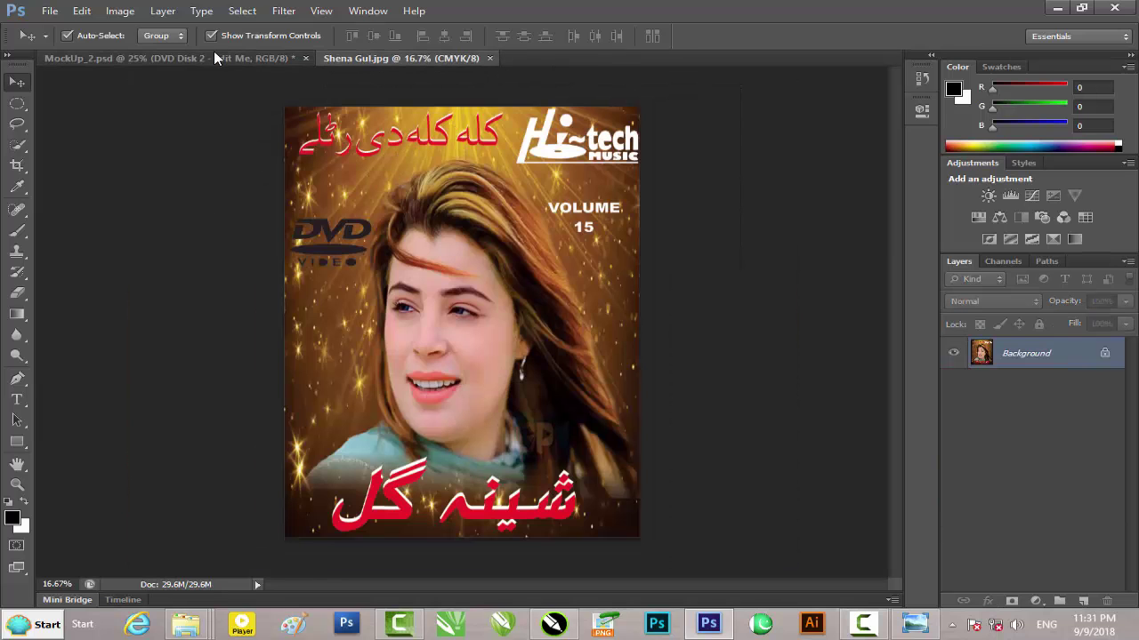
pyautogui.click(215, 57)
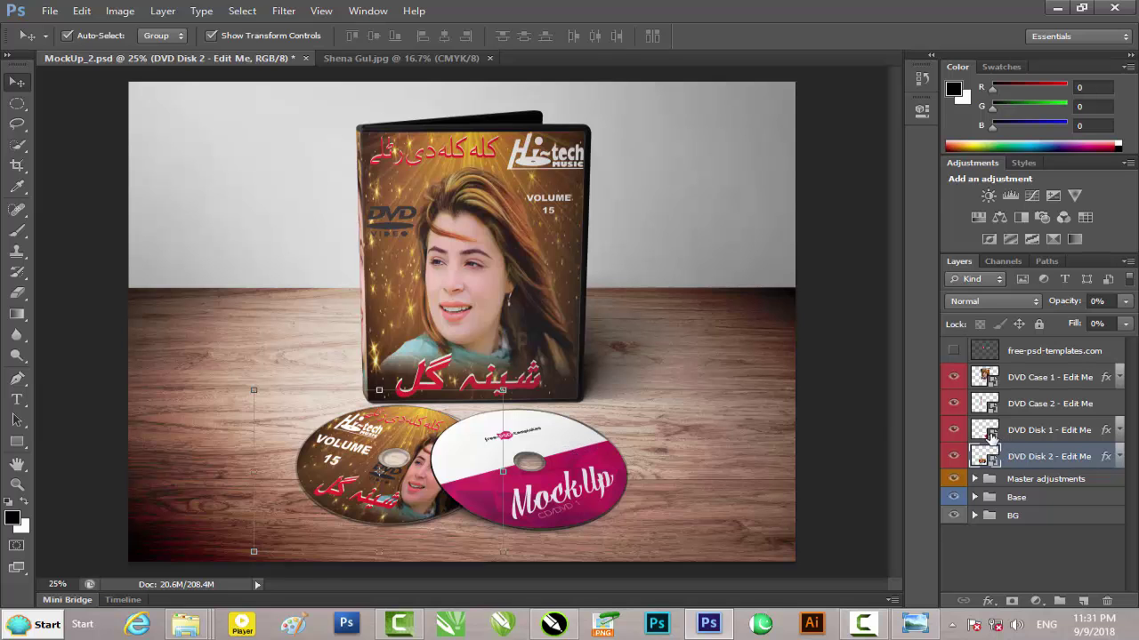
# Open the DVD Disk 1 and DVD Disk 2 smart object contents
pyautogui.doubleClick(992, 436)
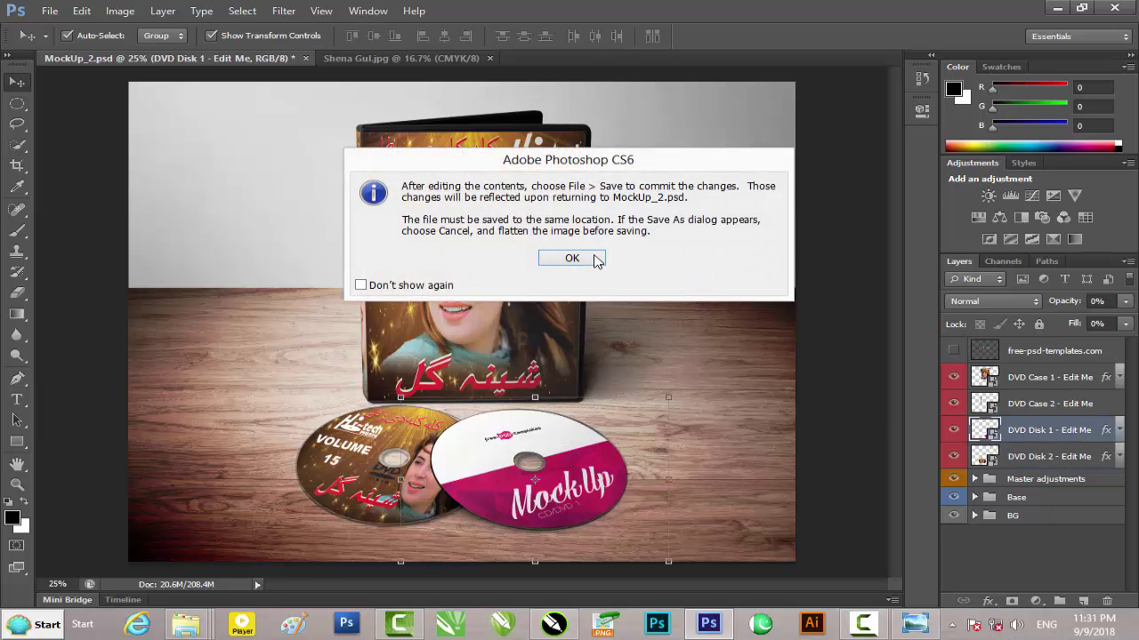
pyautogui.click(595, 258)
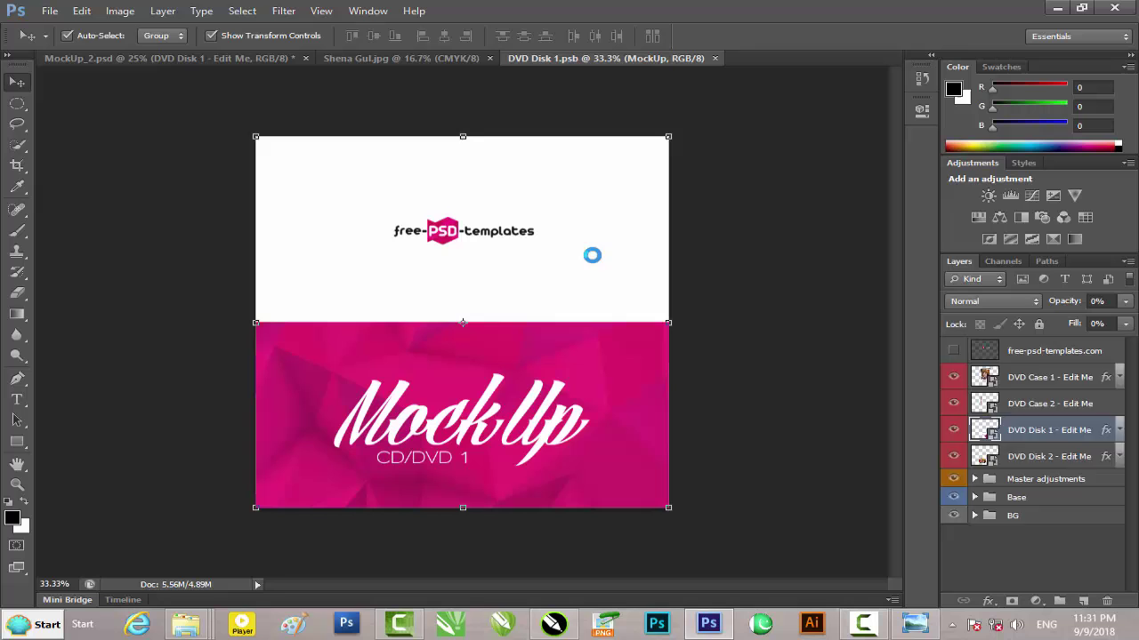
pyautogui.click(197, 54)
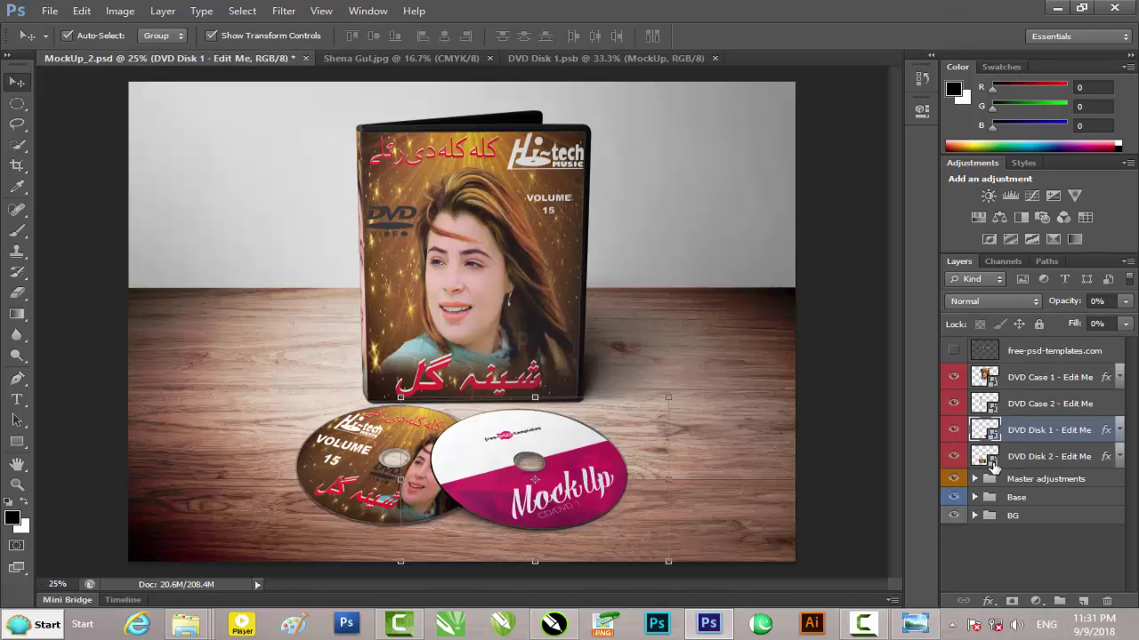
pyautogui.doubleClick(993, 463)
pyautogui.click(589, 257)
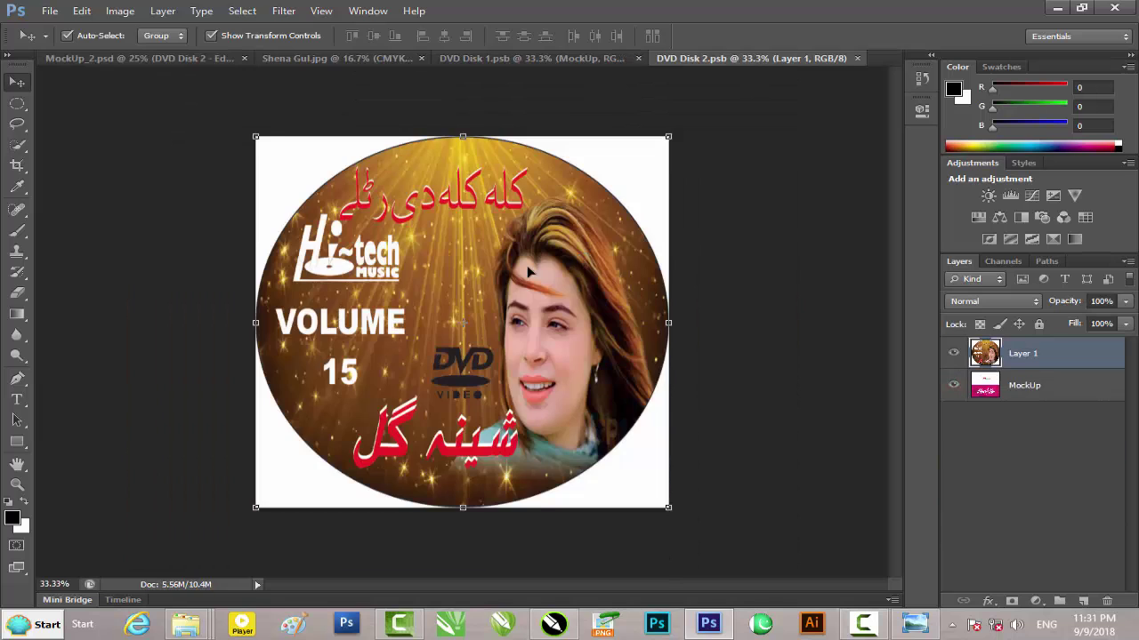
# Copy the disc label layer from Disk 2 into Disk 1 and save it
pyautogui.moveTo(524, 265); pyautogui.dragTo(536, 61)
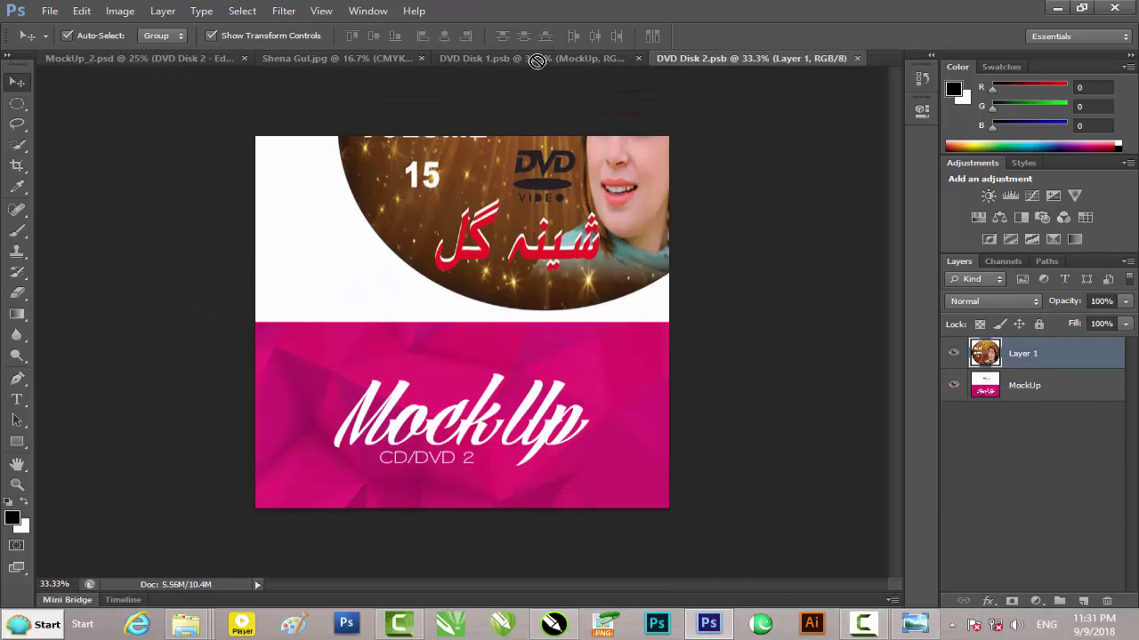
pyautogui.moveTo(536, 60)
pyautogui.mouseDown()
pyautogui.moveTo(501, 269)
pyautogui.moveTo(530, 274)
pyautogui.mouseUp()
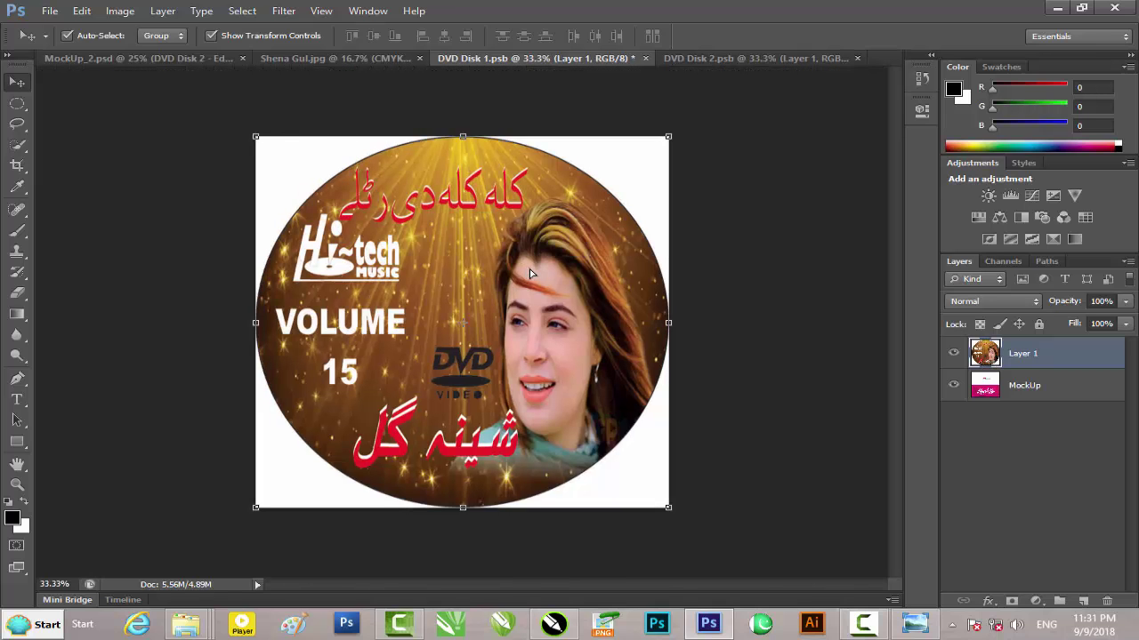
pyautogui.hotkey('ctrl', 's')
pyautogui.click(151, 58)
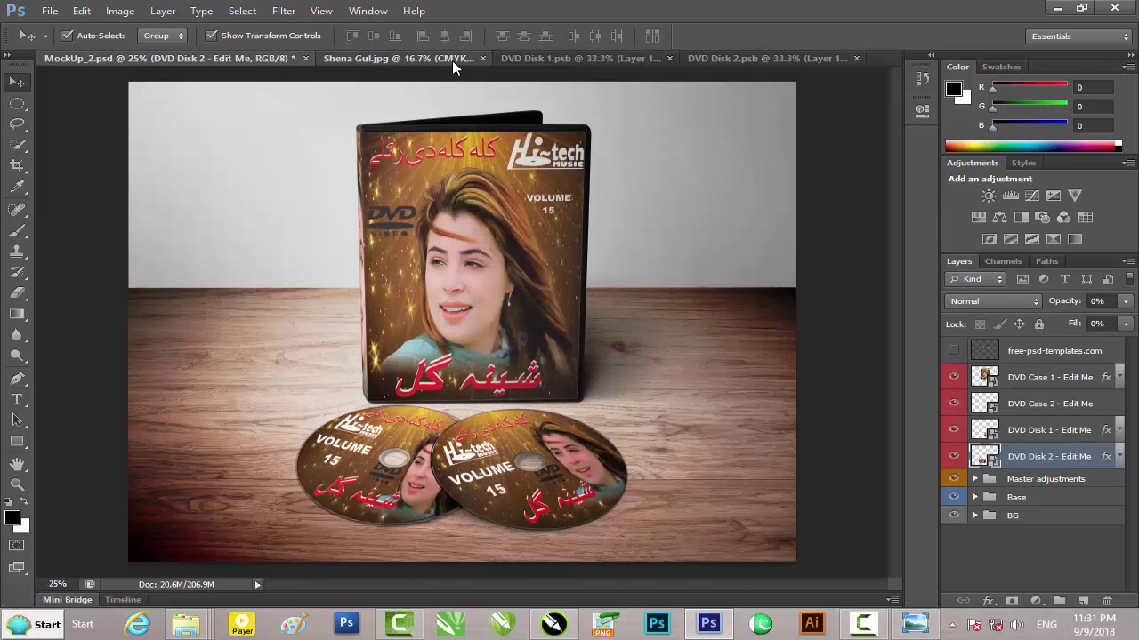
pyautogui.click(452, 60)
pyautogui.hotkey('ctrl', 'w')
pyautogui.click(433, 58)
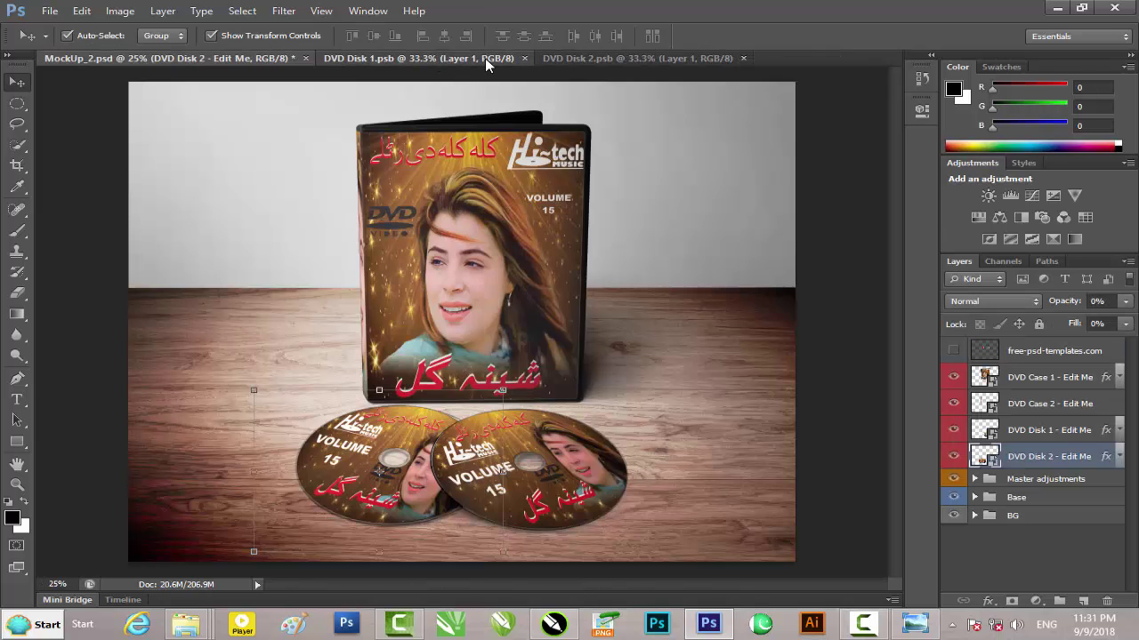
pyautogui.click(524, 58)
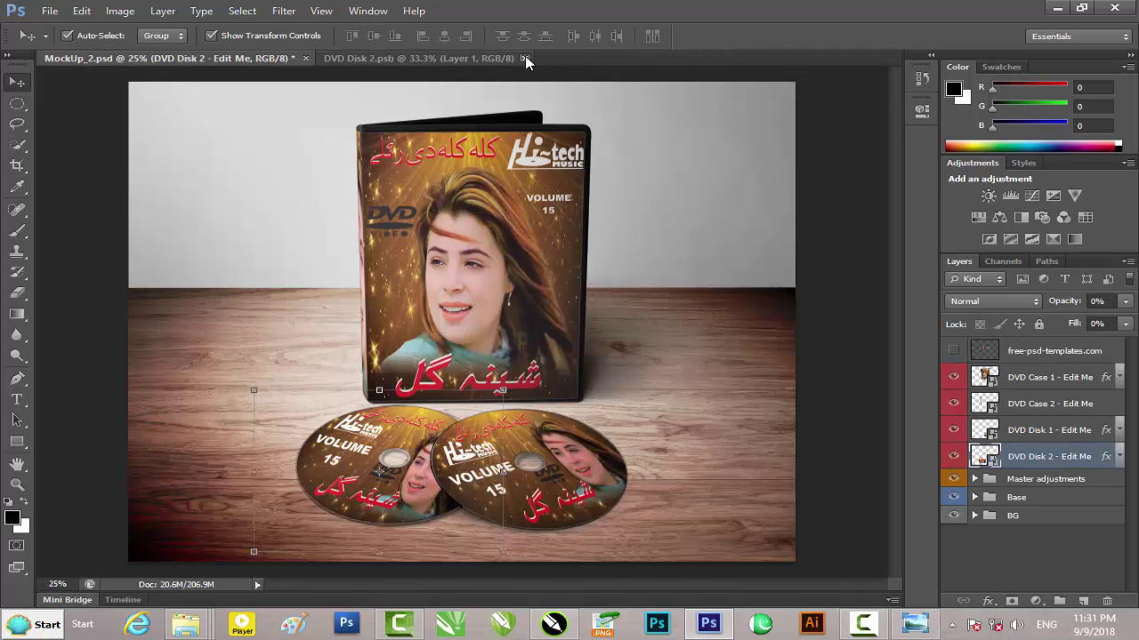
pyautogui.click(524, 58)
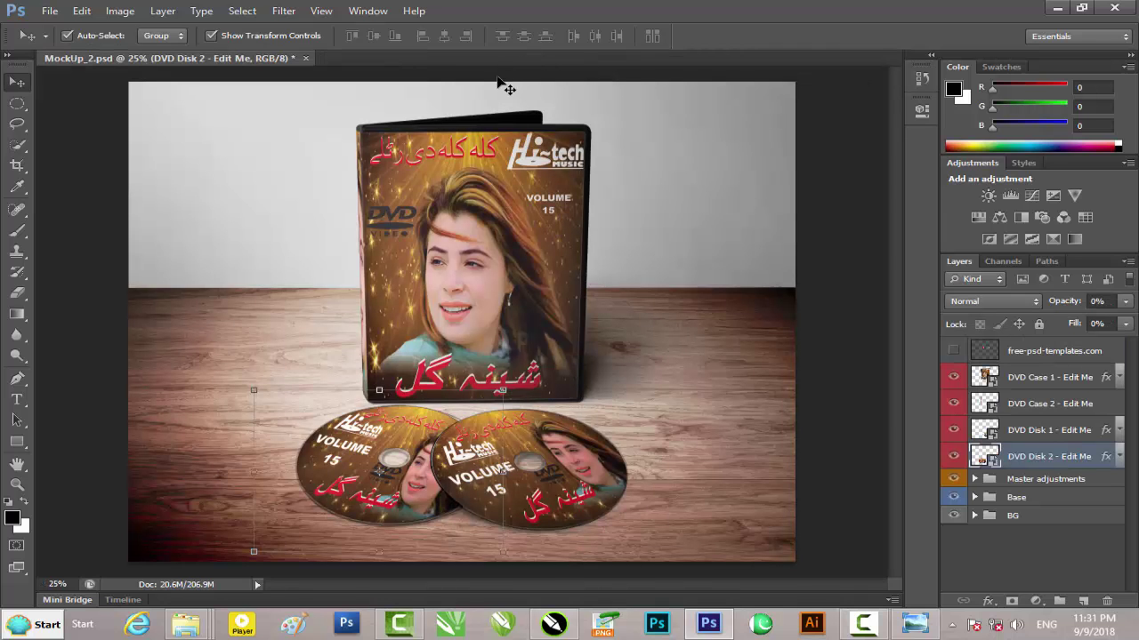
# Save the mockup as MockUp_2.psd in Desktop\DVD Album\3 with maximum compatibility
pyautogui.hotkey('ctrl', 'shift', 's')
pyautogui.click(365, 150)
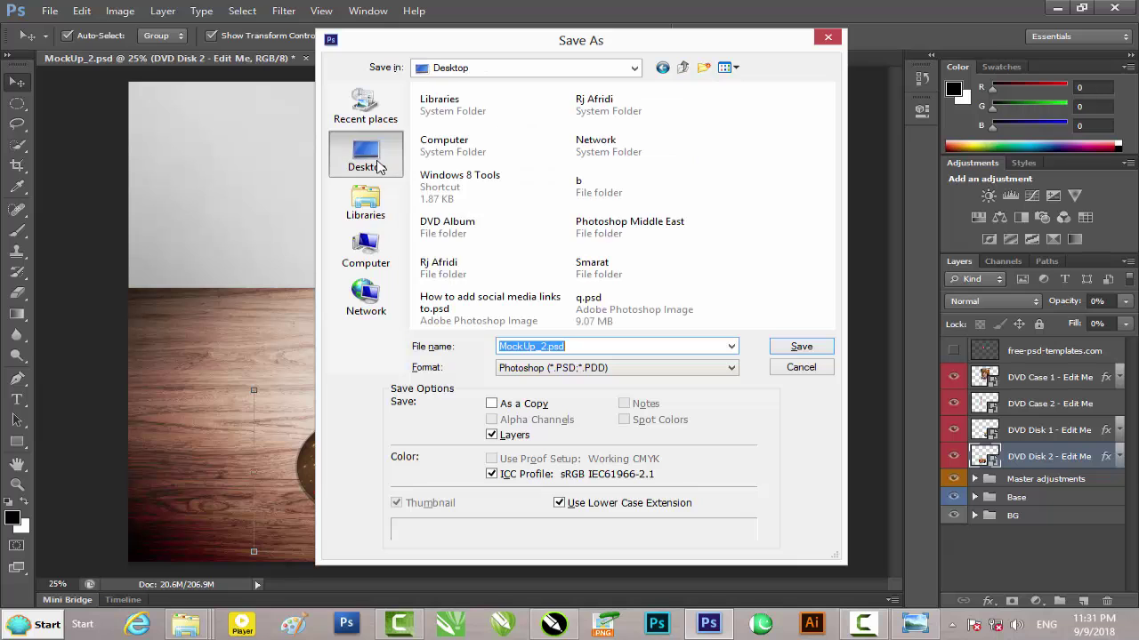
pyautogui.doubleClick(481, 229)
pyautogui.doubleClick(469, 147)
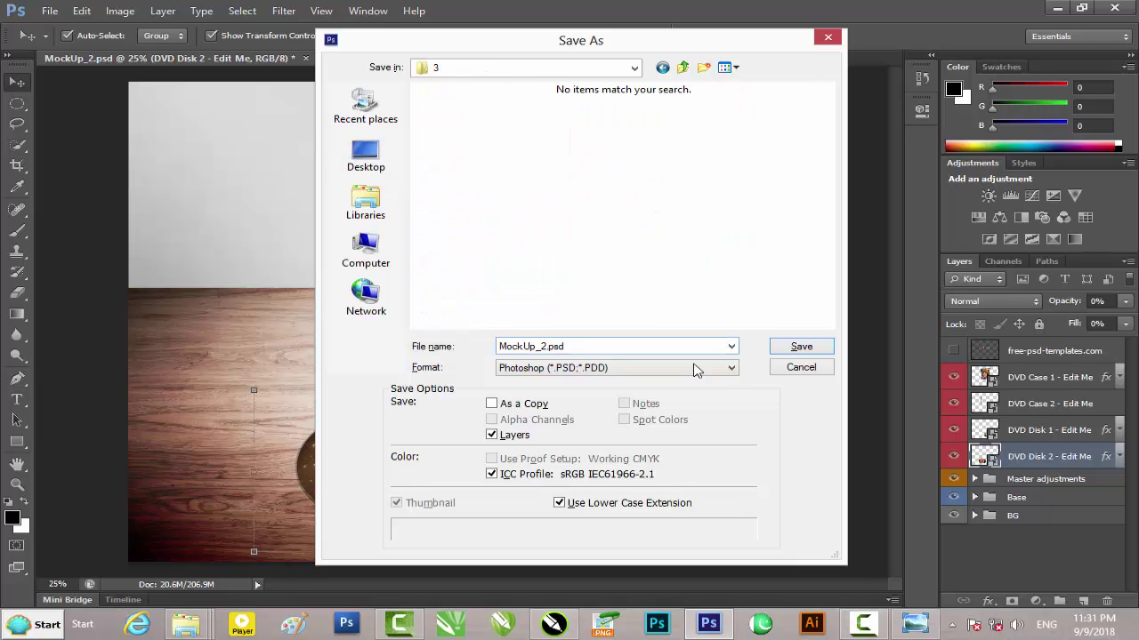
pyautogui.click(791, 347)
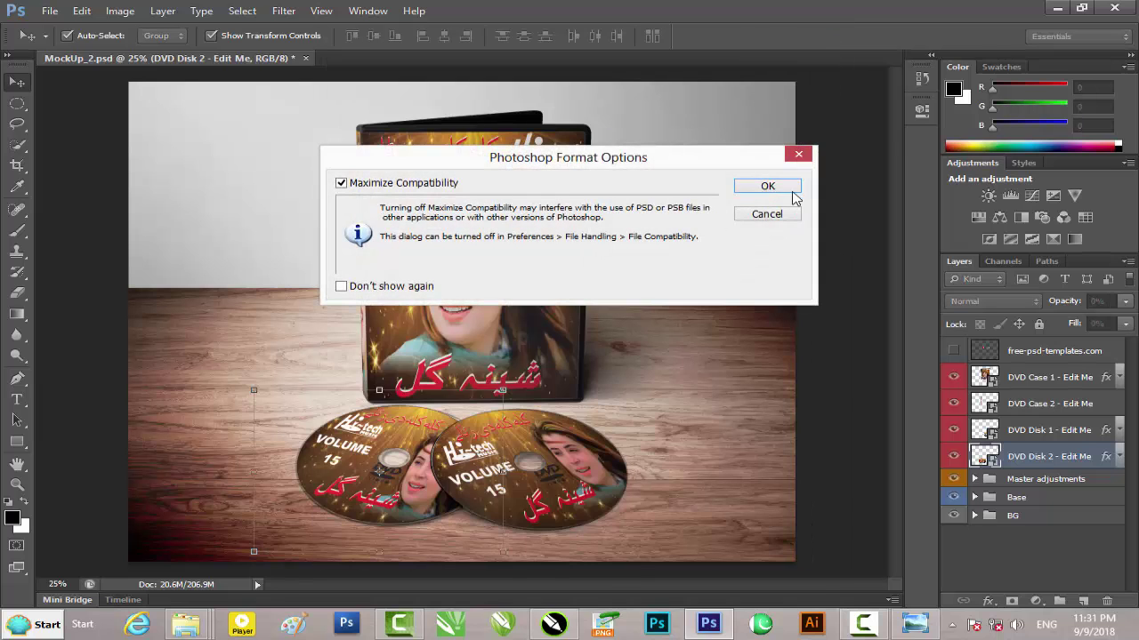
pyautogui.click(792, 192)
pyautogui.hotkey('ctrl', 'shift', 's')
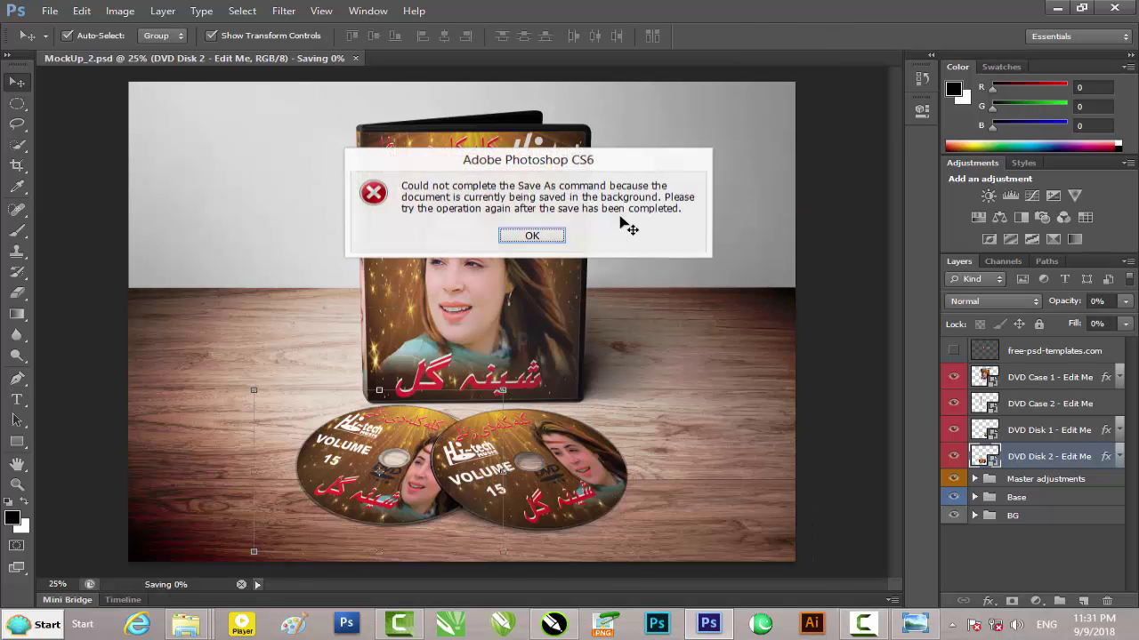
pyautogui.click(536, 235)
pyautogui.moveTo(753, 59); pyautogui.dragTo(587, 73)
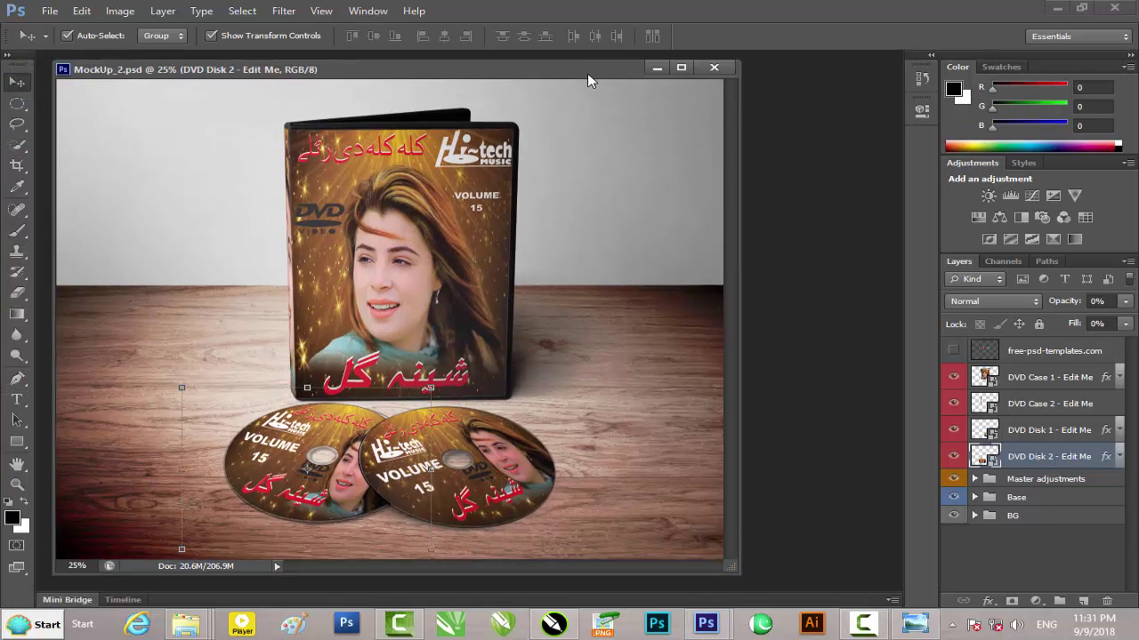
pyautogui.hotkey('ctrl', 'shift', 's')
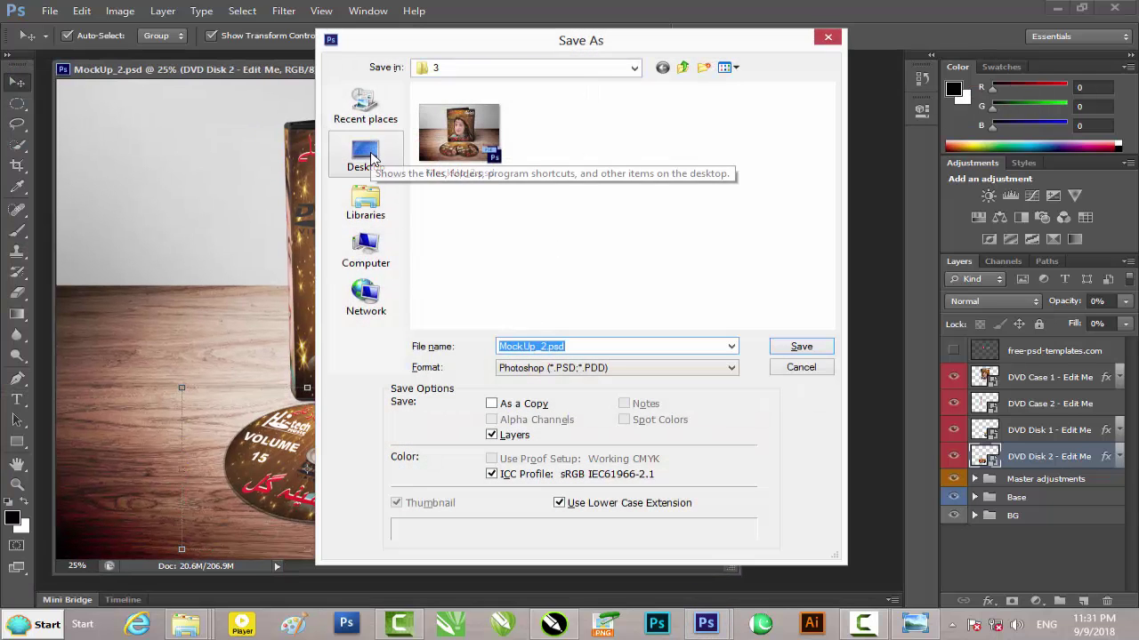
pyautogui.click(541, 348)
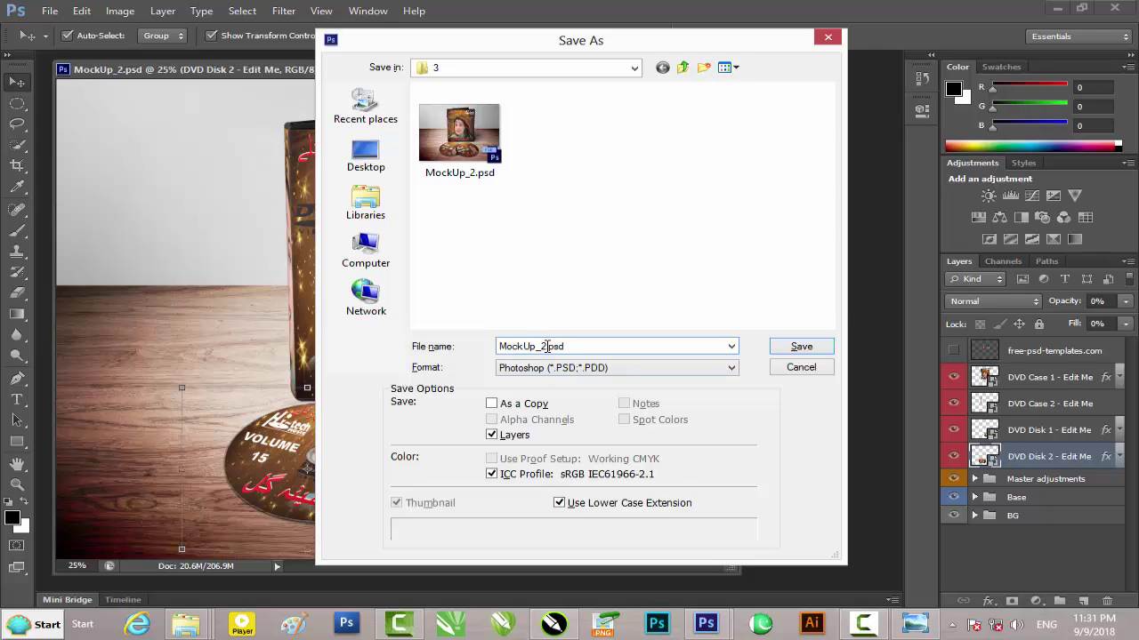
pyautogui.moveTo(545, 346); pyautogui.dragTo(494, 347)
pyautogui.write('Sheena Gul')
pyautogui.click(681, 368)
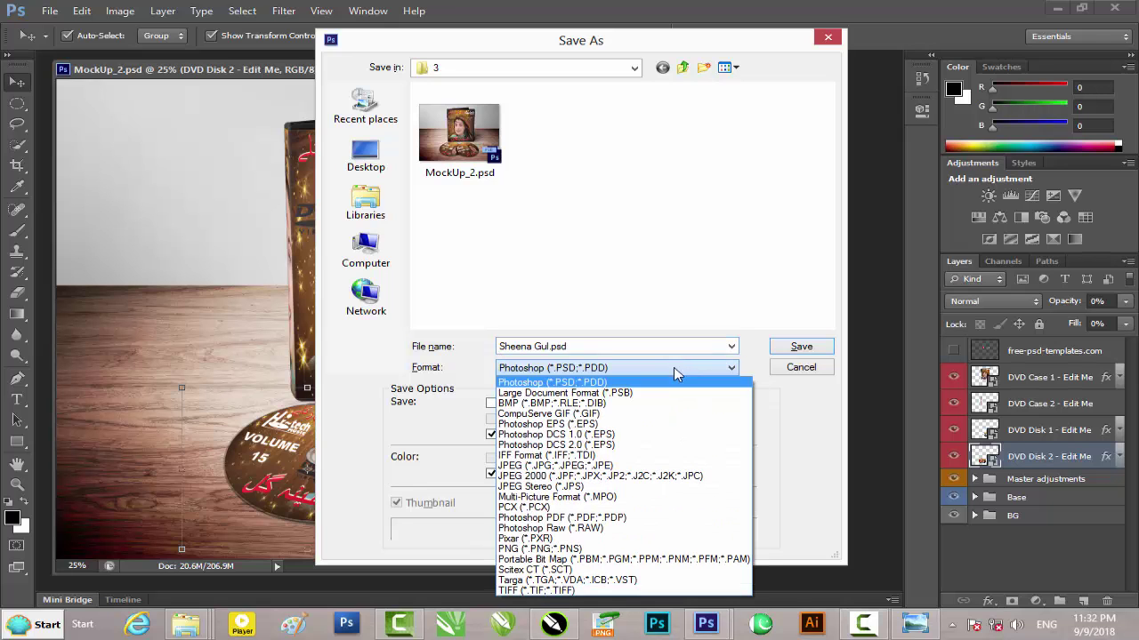
pyautogui.click(569, 465)
pyautogui.click(786, 353)
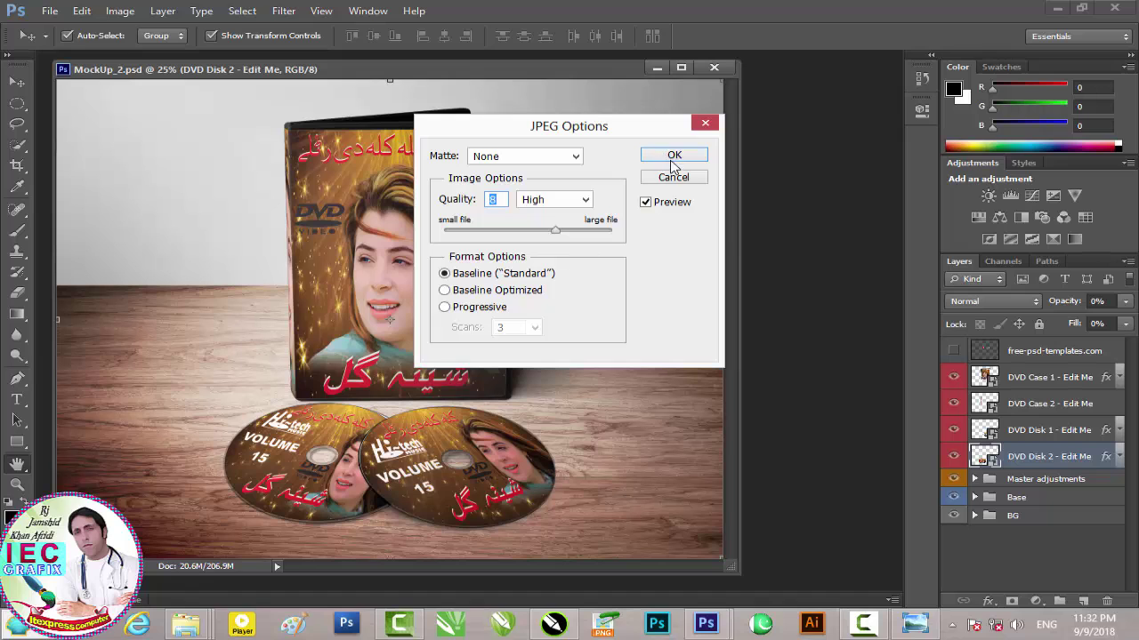
pyautogui.click(672, 164)
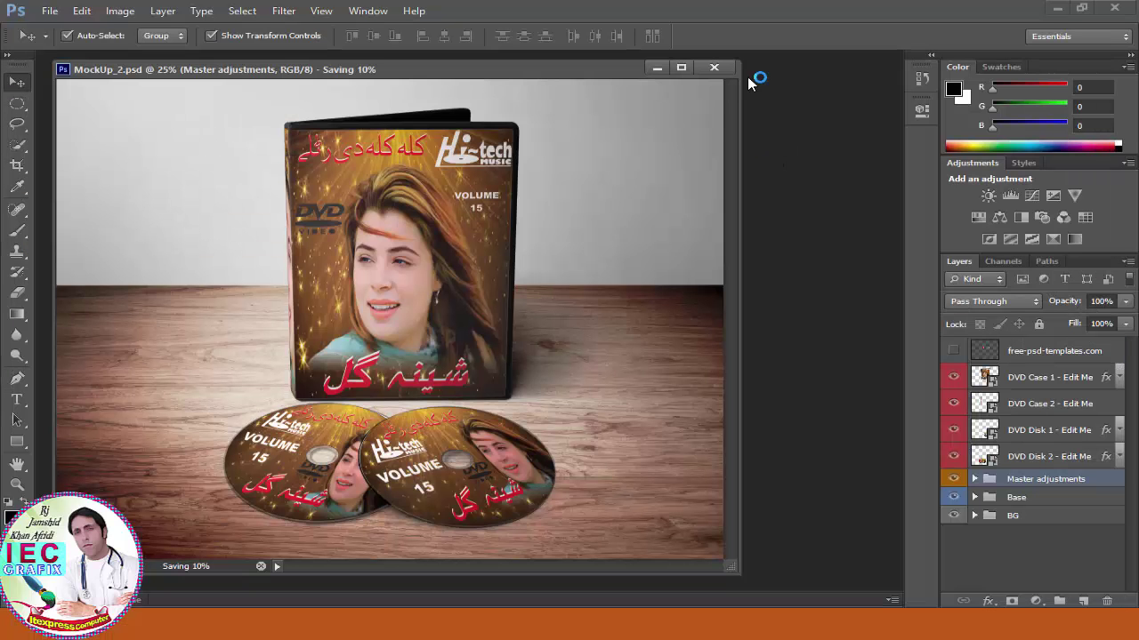
pyautogui.click(1058, 9)
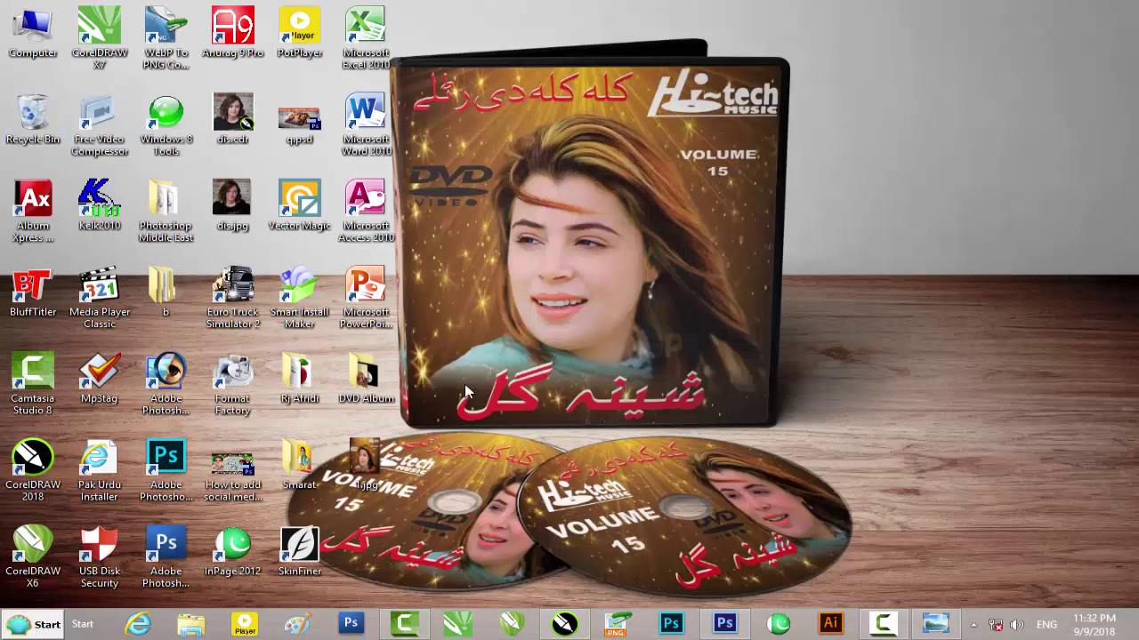
pyautogui.doubleClick(372, 384)
pyautogui.doubleClick(208, 162)
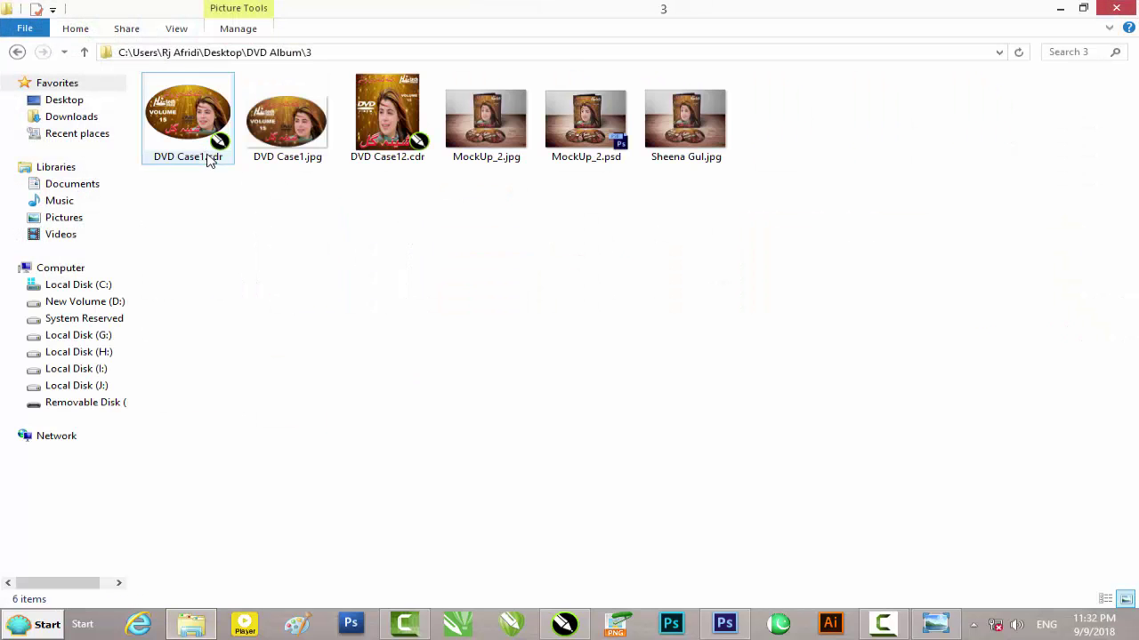
pyautogui.doubleClick(703, 153)
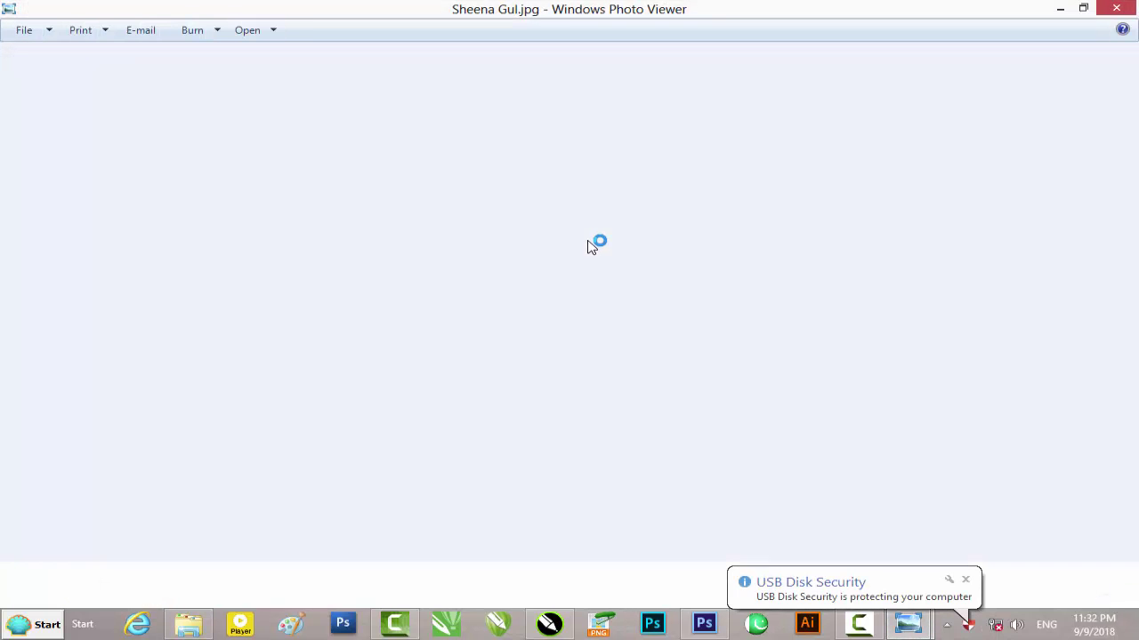
pyautogui.click(966, 579)
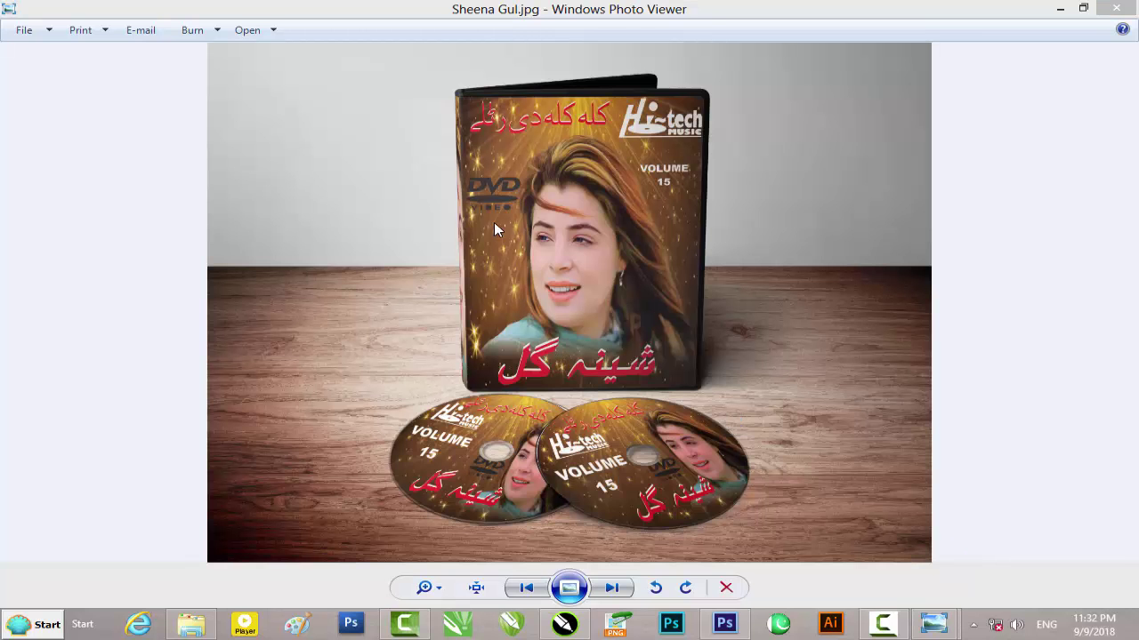
pyautogui.click(1116, 8)
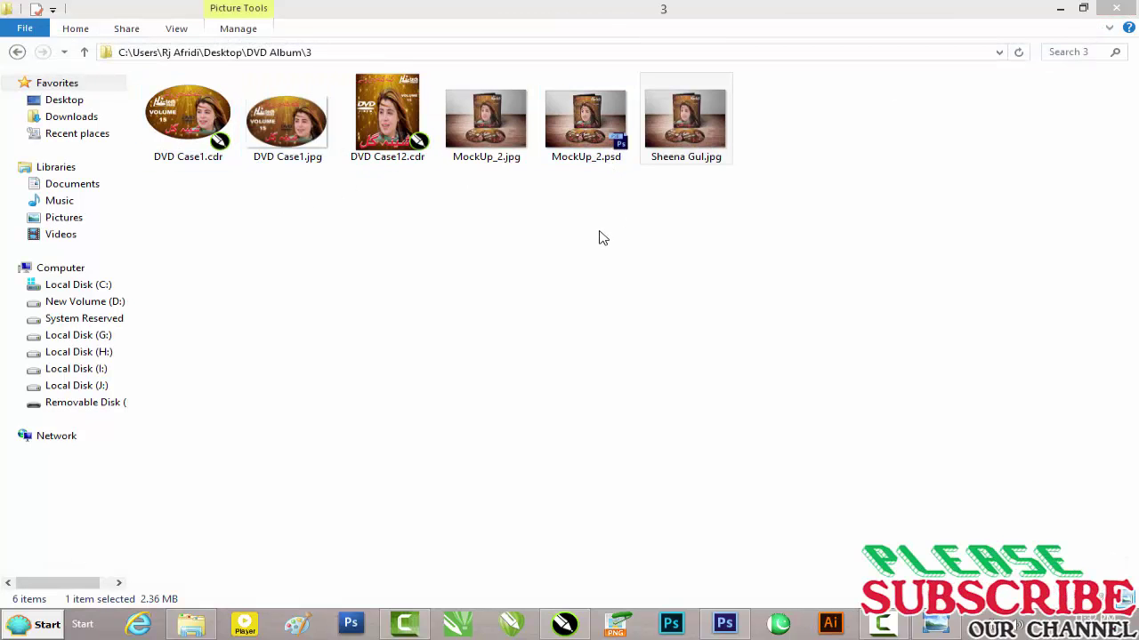
# Minimize the DVD Album\3 Explorer window to reveal the desktop
pyautogui.click(1061, 9)
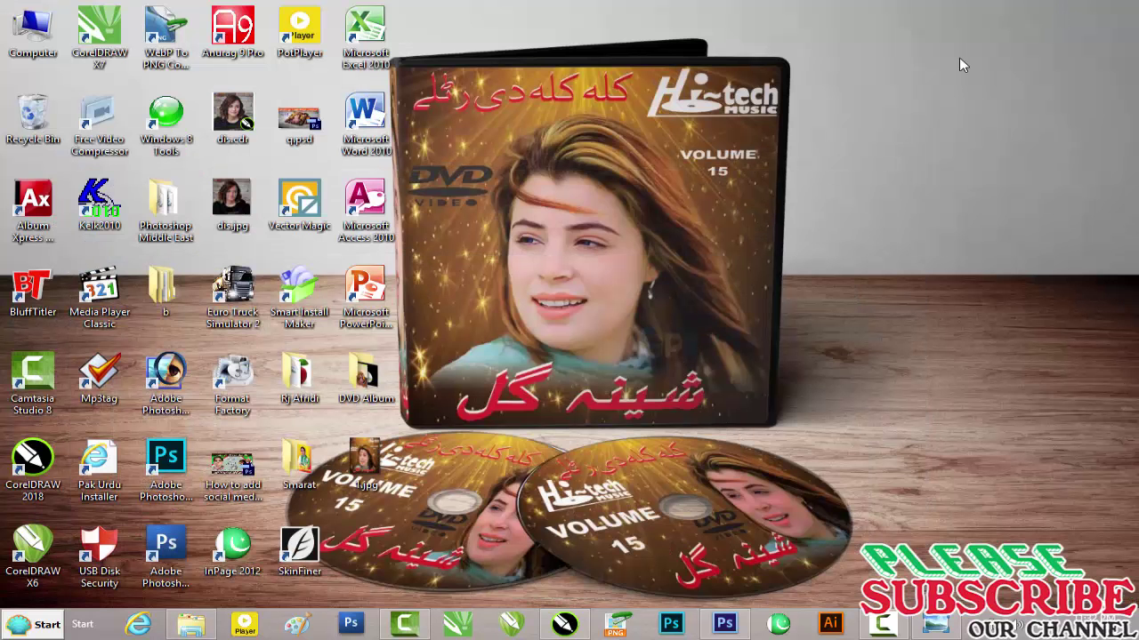